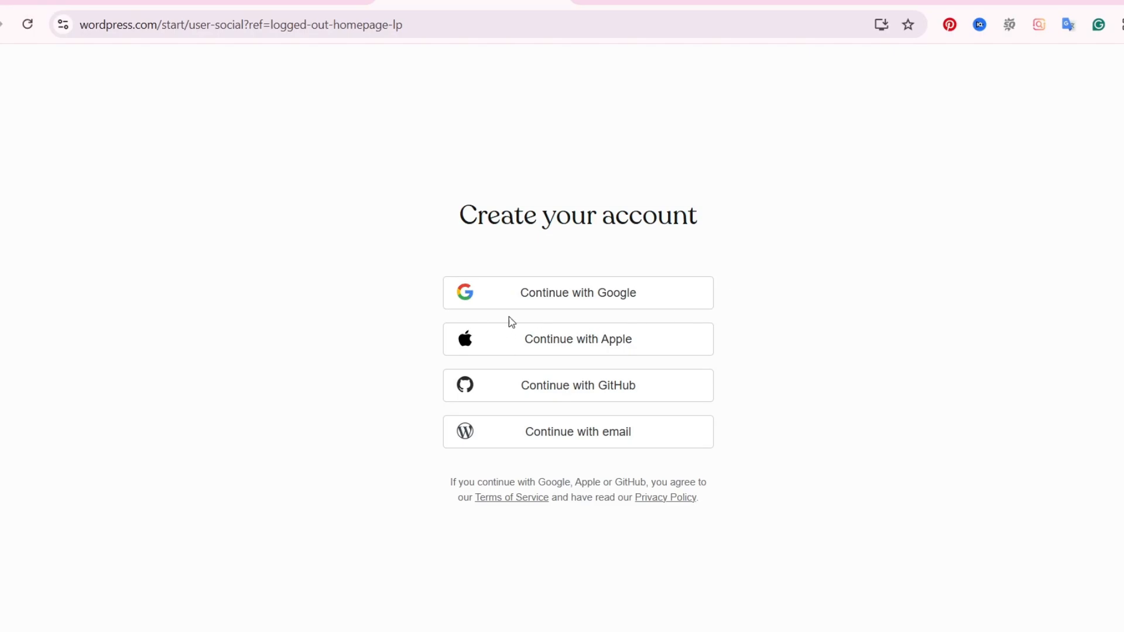
Create the WordPress.com account by continuing with Google and approving sign-in with the listed Google account.
{"action": "left_click", "coordinate": [539, 300]}
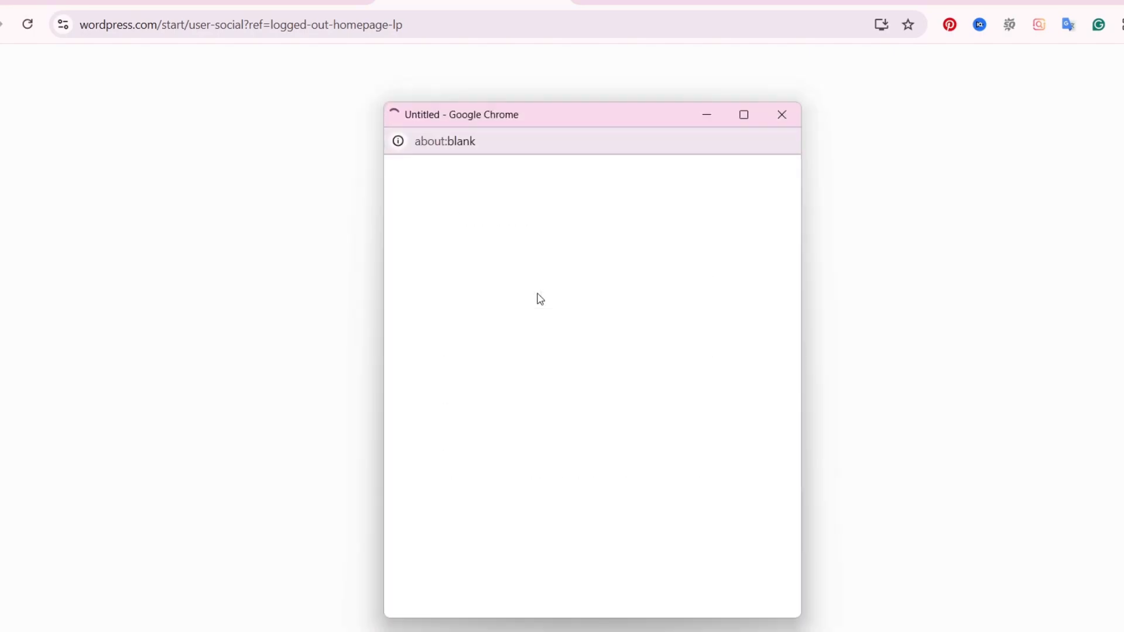
{"action": "left_click", "coordinate": [946, 196]}
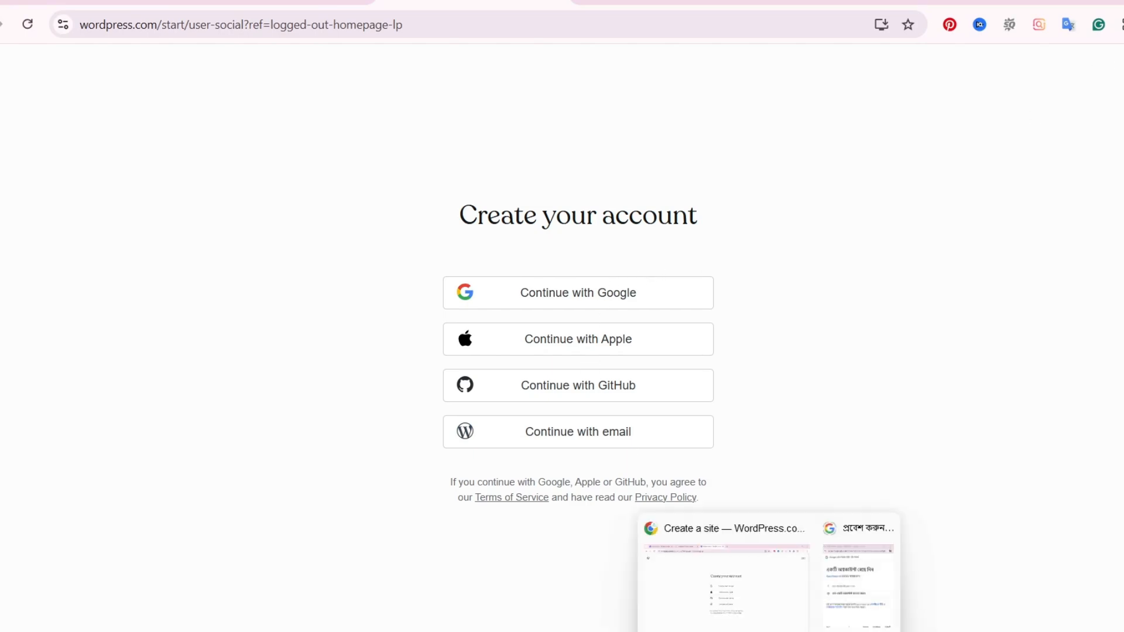
{"action": "left_click", "coordinate": [868, 576]}
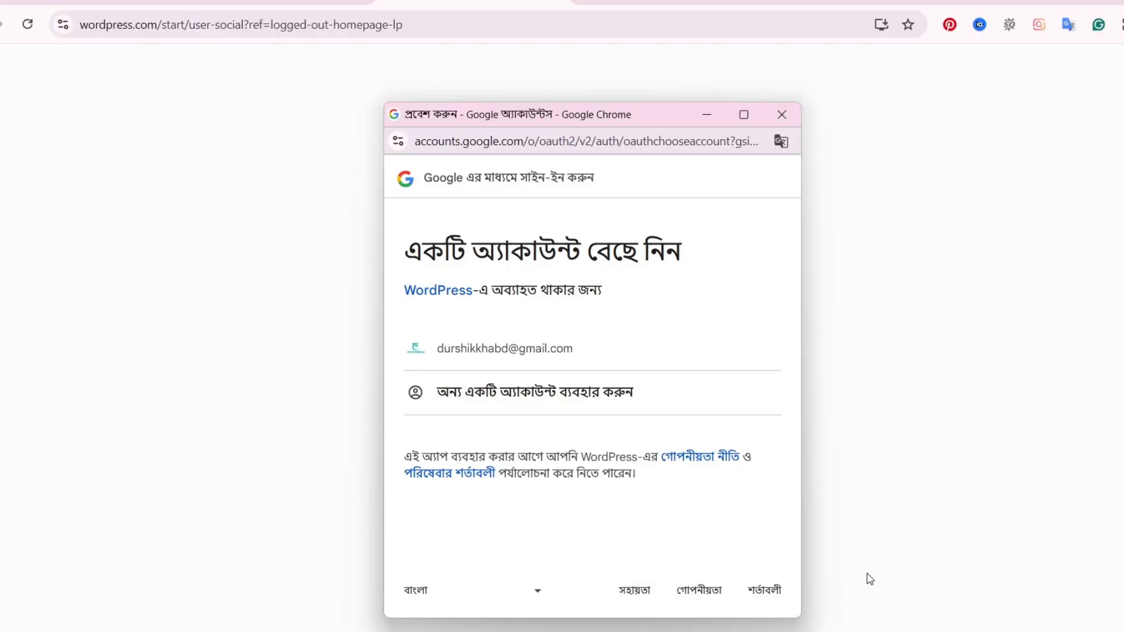
{"action": "left_click", "coordinate": [548, 372]}
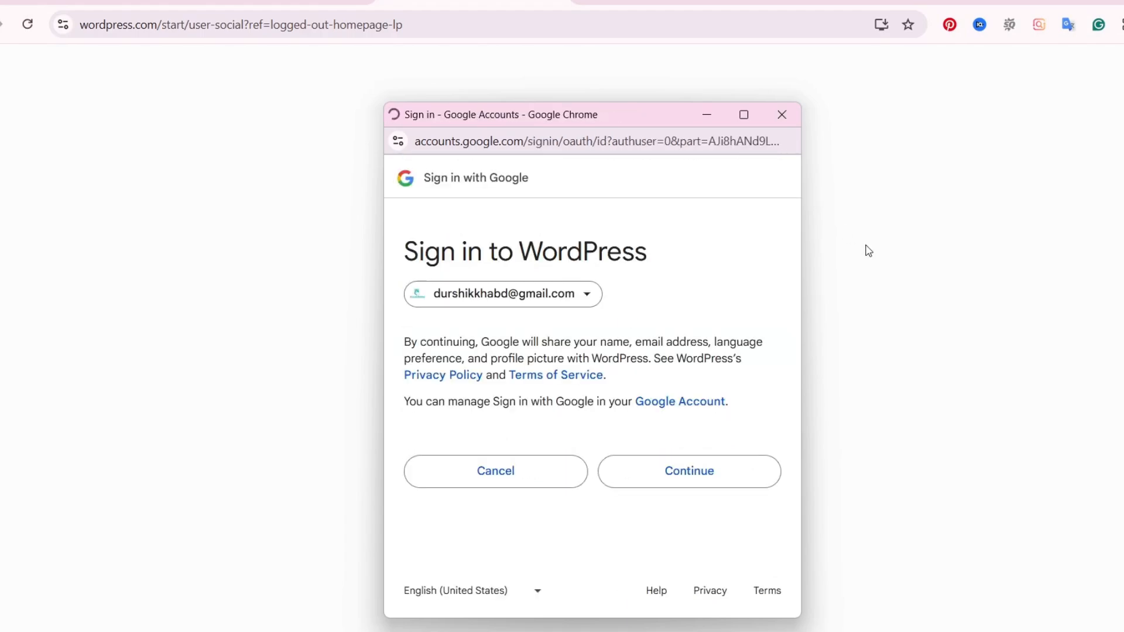
{"action": "left_click", "coordinate": [713, 477]}
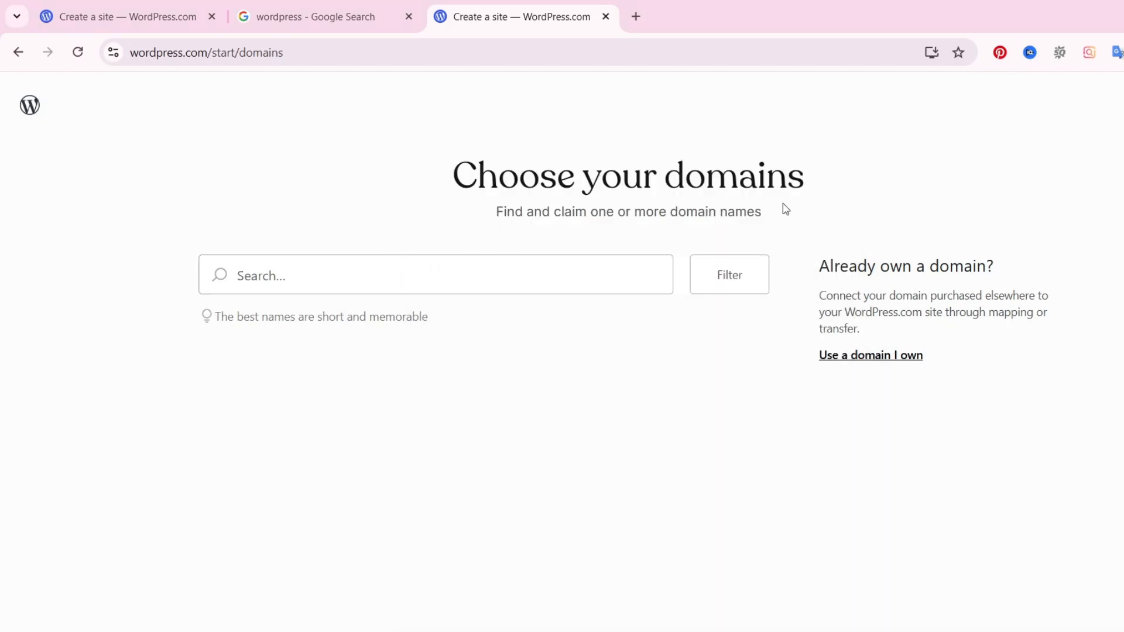
{"action": "left_click", "coordinate": [138, 10]}
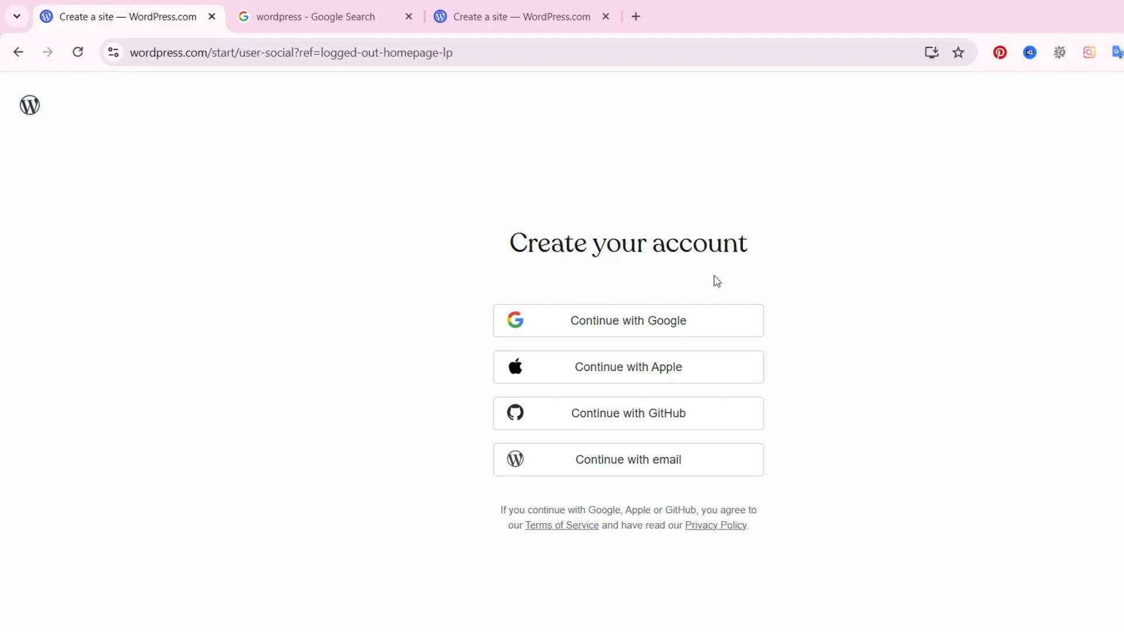
{"action": "left_click", "coordinate": [519, 5]}
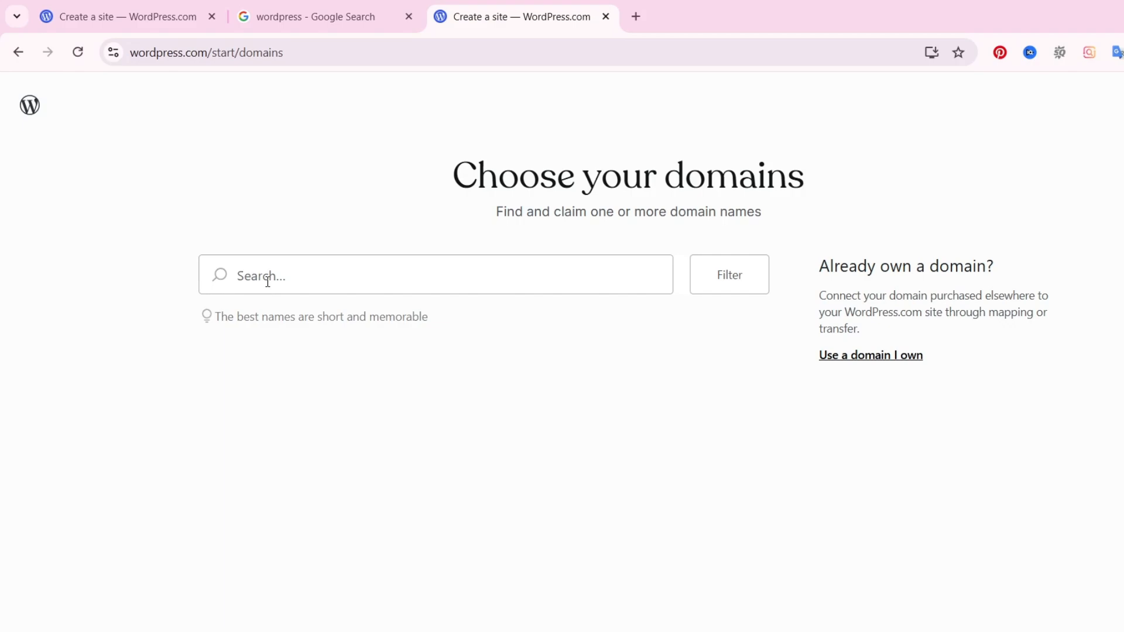
Copy the web address of the Durshikkha site's login page from a temporary new browser tab.
{"action": "left_click", "coordinate": [636, 16]}
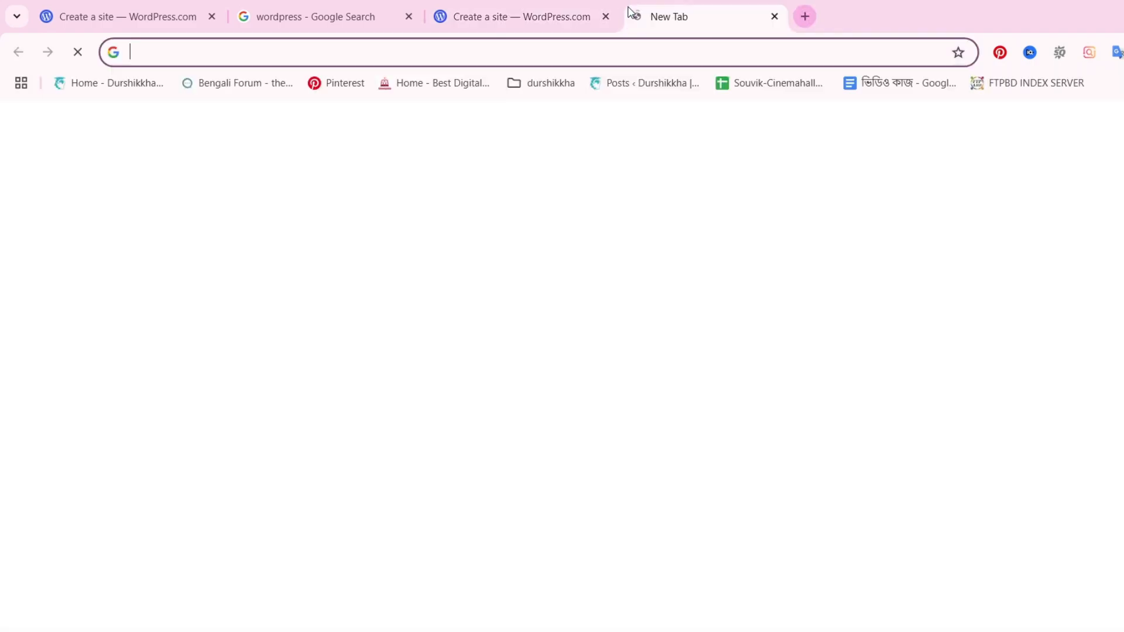
{"action": "left_click", "coordinate": [309, 410]}
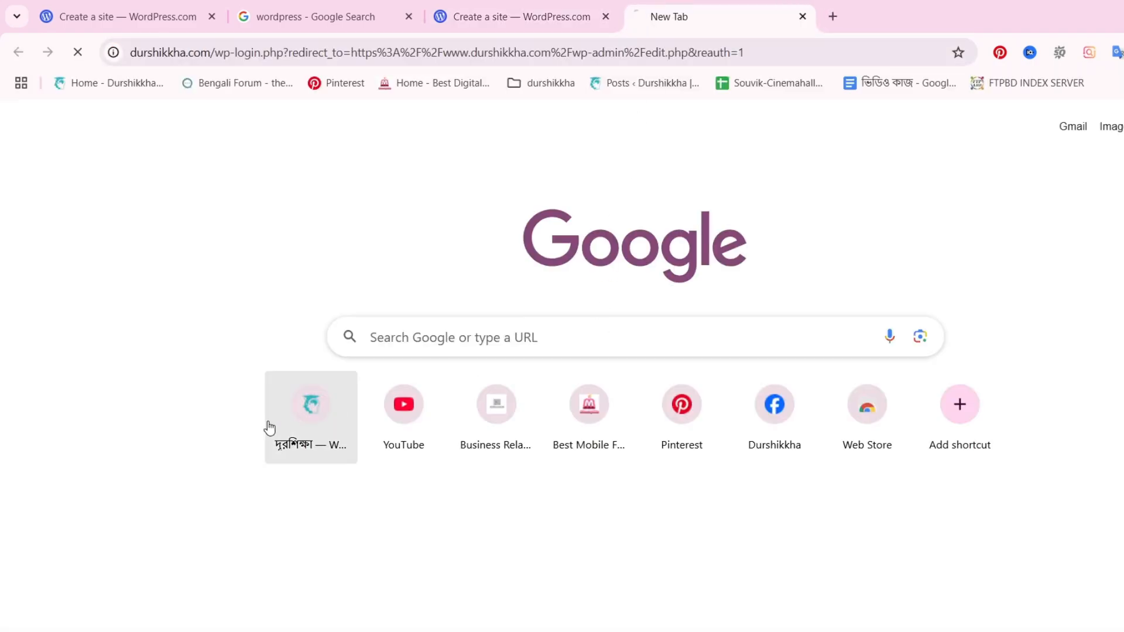
{"action": "double_click", "coordinate": [169, 52]}
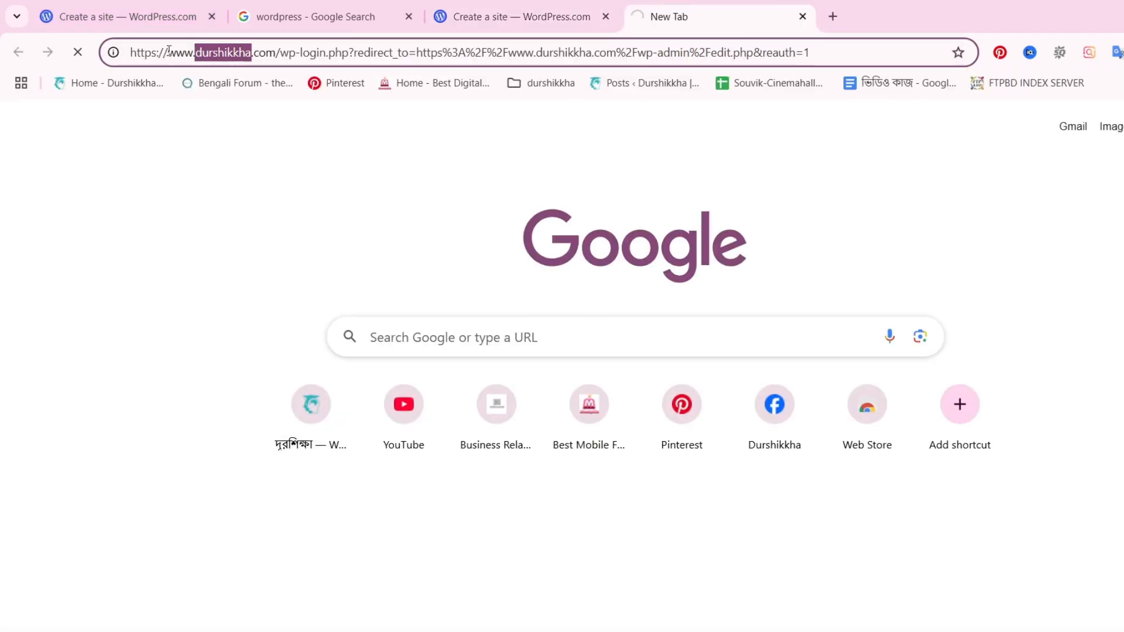
{"action": "right_click", "coordinate": [210, 67]}
{"action": "left_click", "coordinate": [267, 170]}
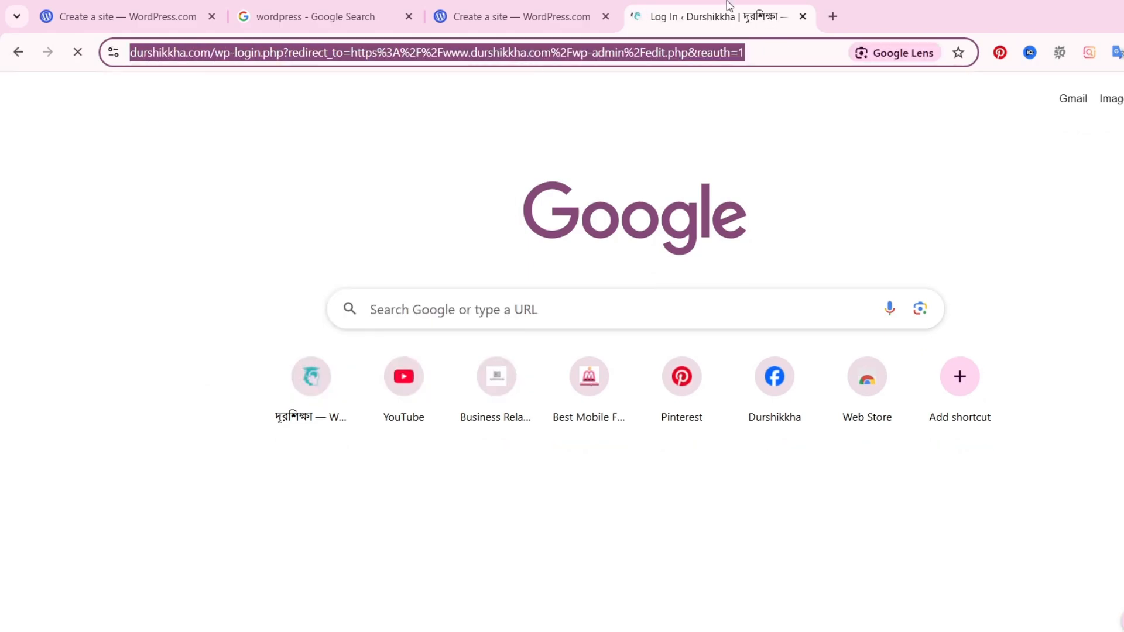
{"action": "left_click", "coordinate": [802, 18]}
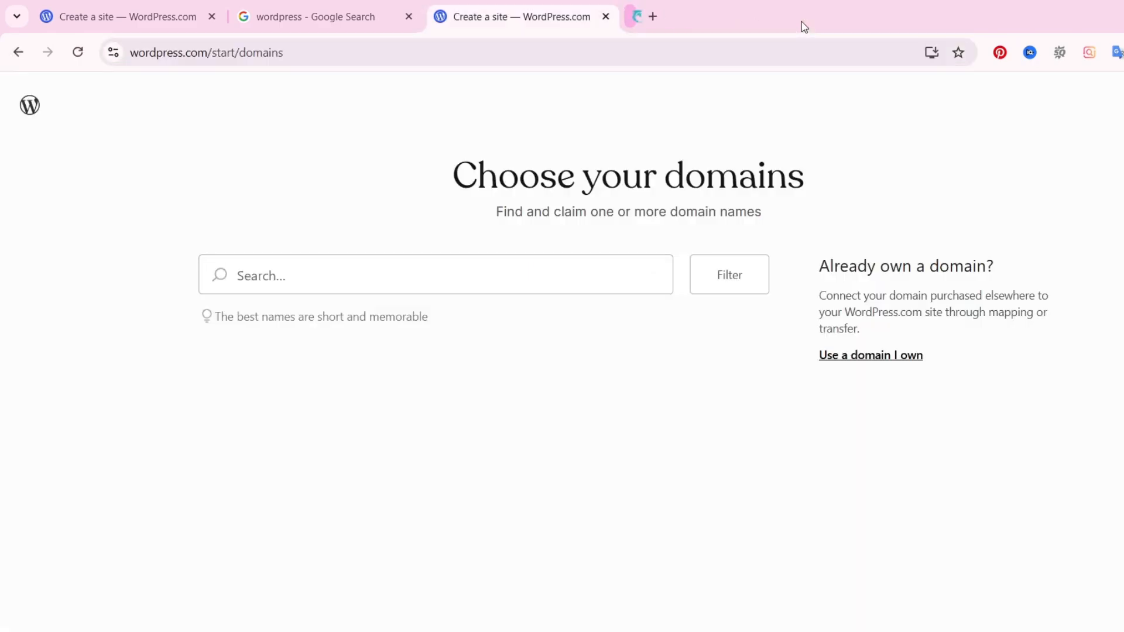
Paste the copied address into the domain search and trim it to "durshikkha".
{"action": "right_click", "coordinate": [248, 252]}
{"action": "left_click", "coordinate": [243, 285]}
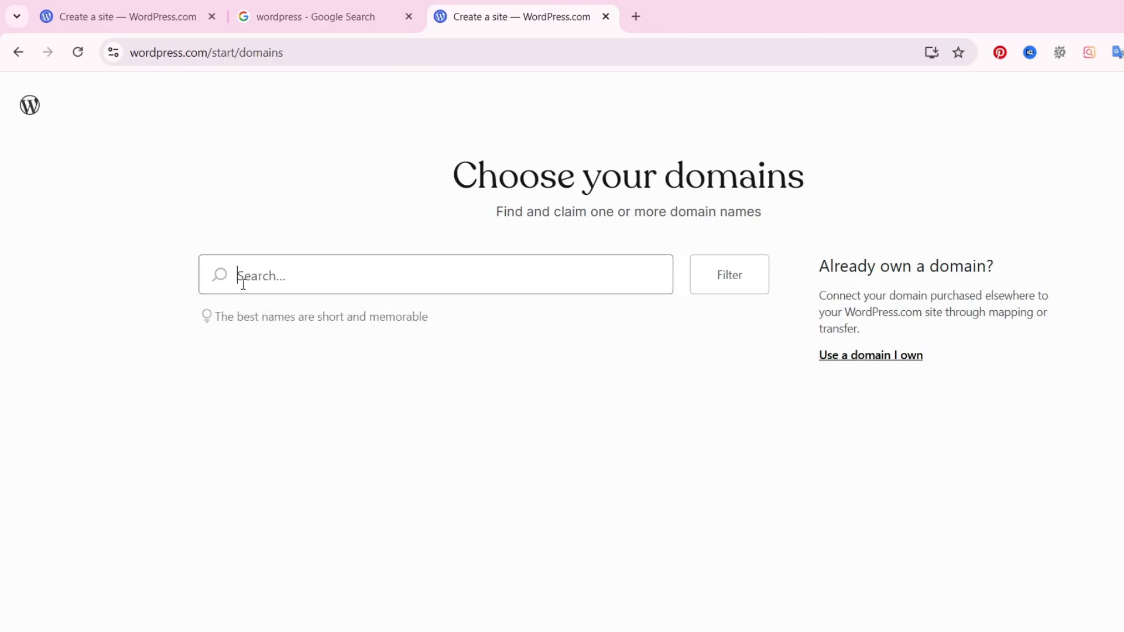
{"action": "right_click", "coordinate": [255, 276]}
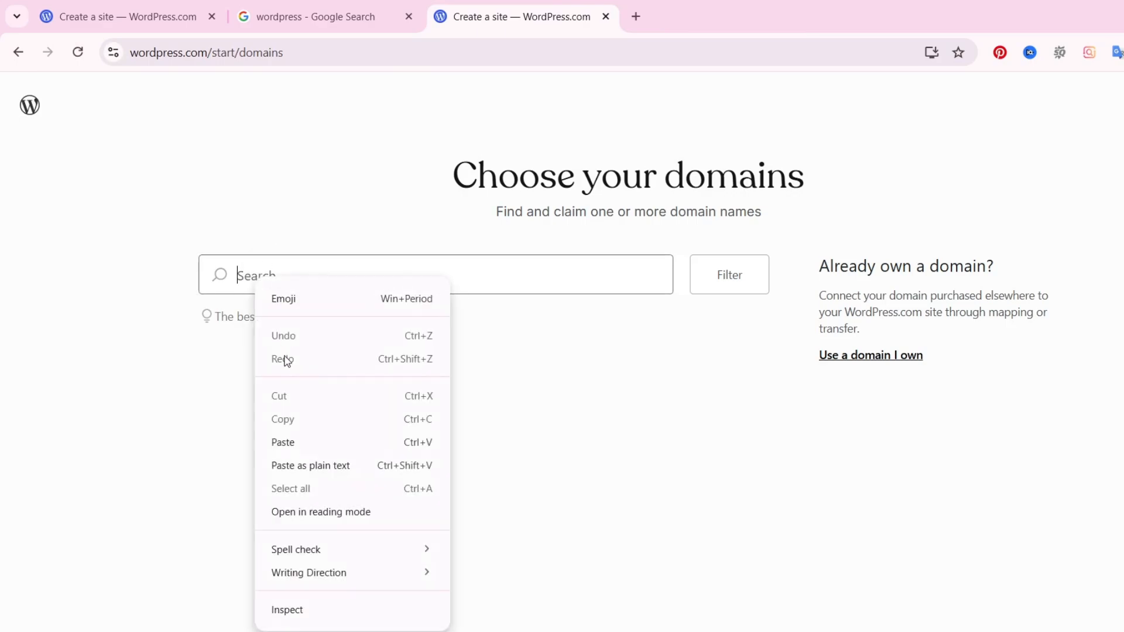
{"action": "left_click", "coordinate": [328, 466]}
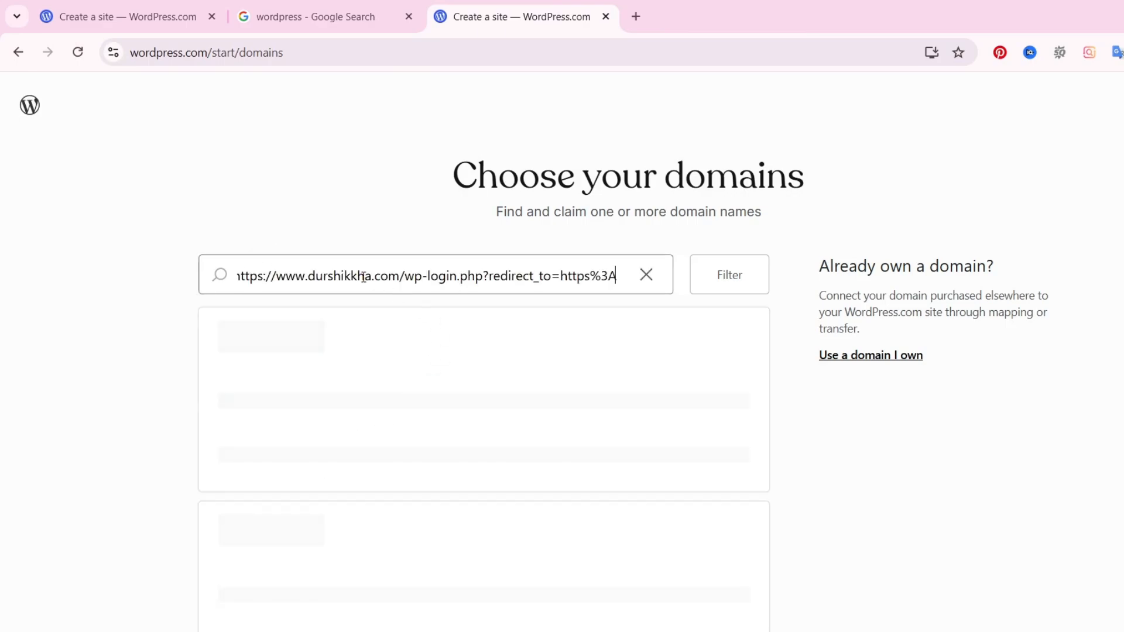
{"action": "left_click_drag", "start_coordinate": [371, 276], "coordinate": [642, 281]}
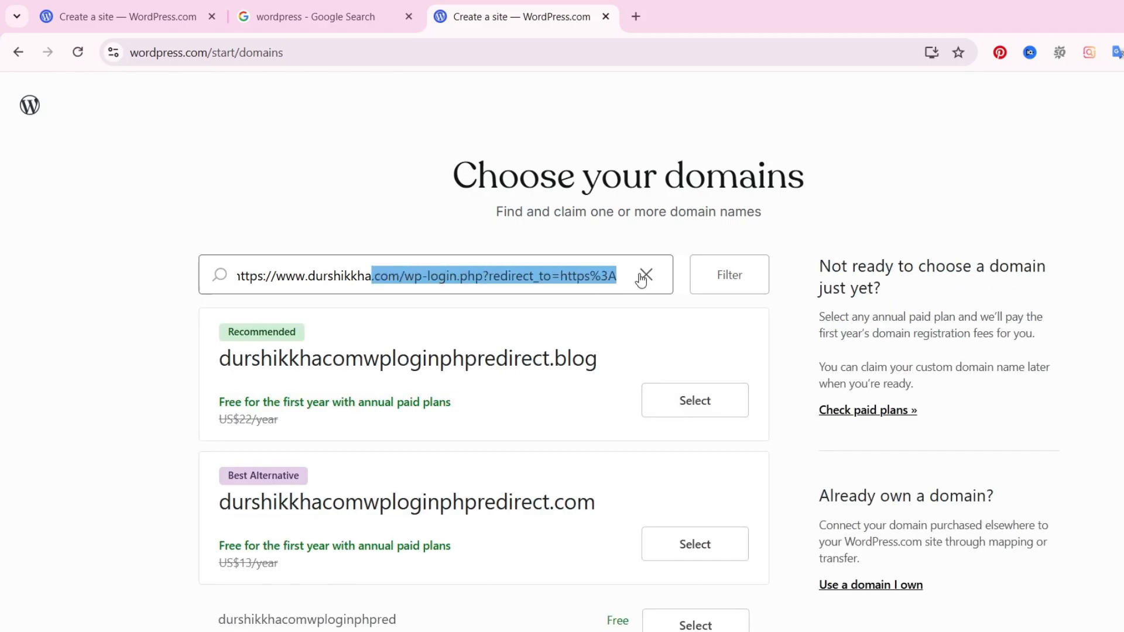
{"action": "key", "text": "BackSpace"}
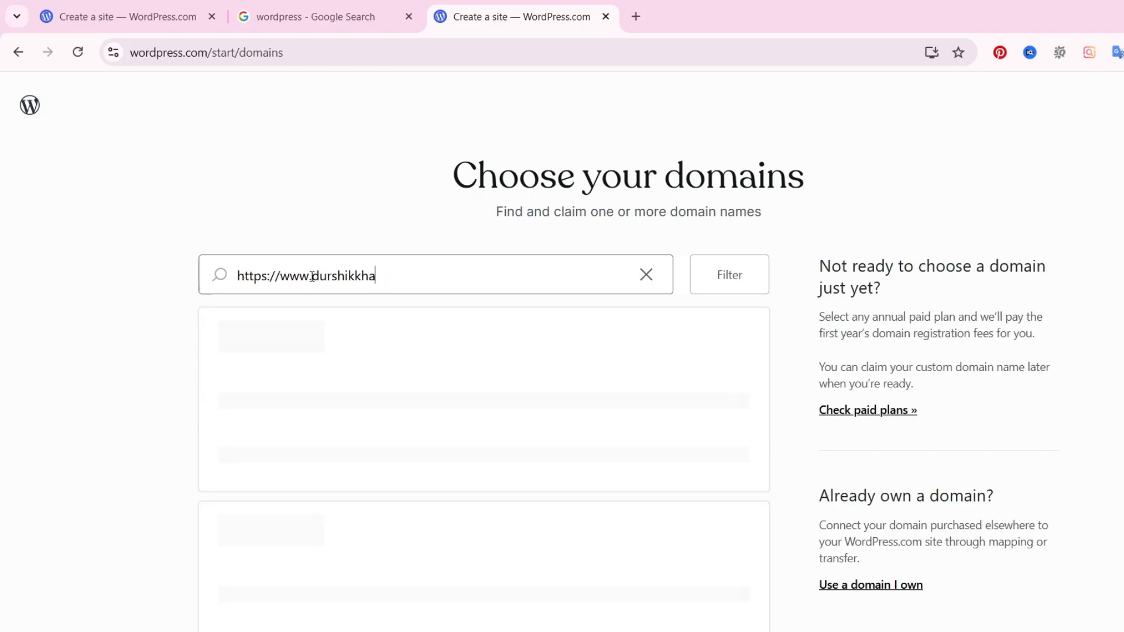
{"action": "left_click_drag", "start_coordinate": [309, 276], "coordinate": [195, 264]}
{"action": "key", "text": "BackSpace"}
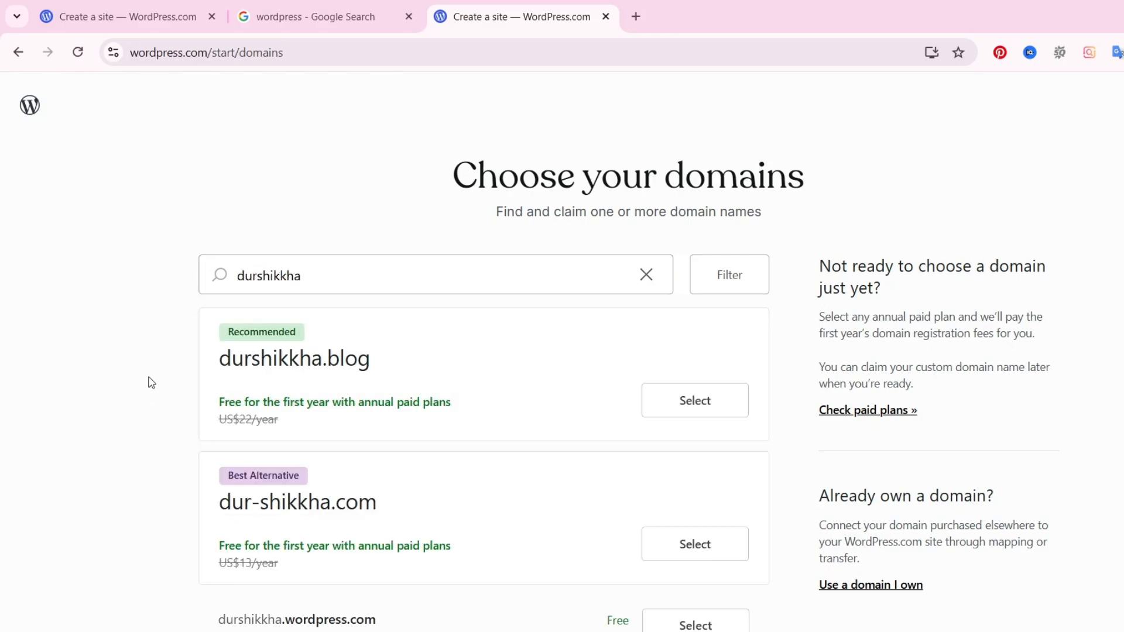
Review the domain suggestions, select the free durshikkha.wordpress.com domain and continue to the plans.
{"action": "scroll", "coordinate": [158, 383], "scroll_direction": "down", "scroll_amount": 3}
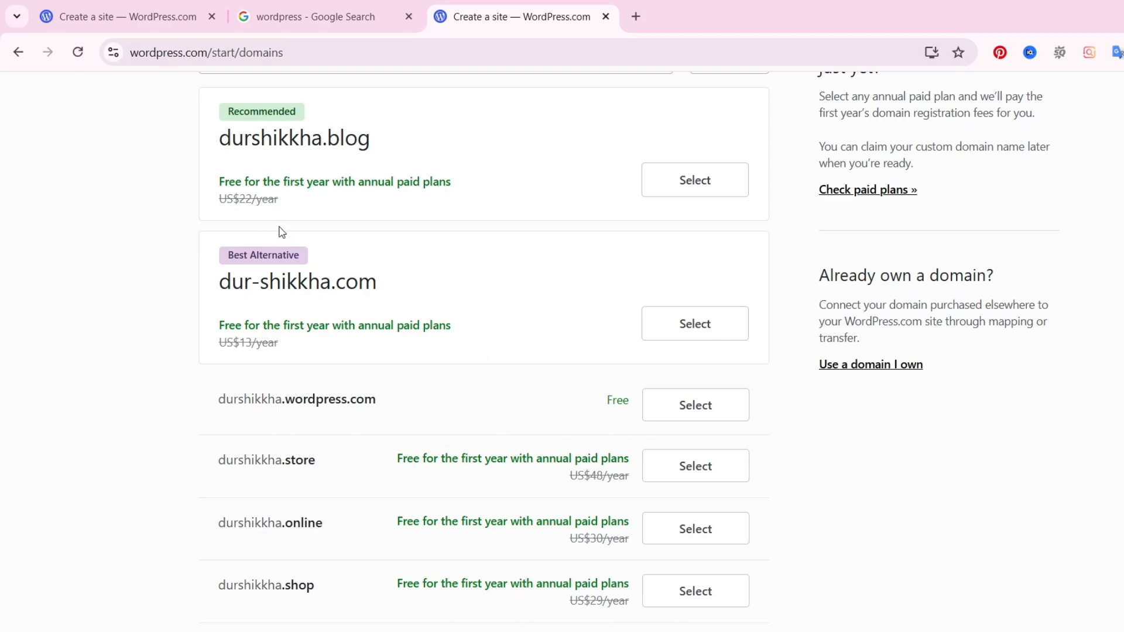
{"action": "scroll", "coordinate": [256, 198], "scroll_direction": "up", "scroll_amount": 4}
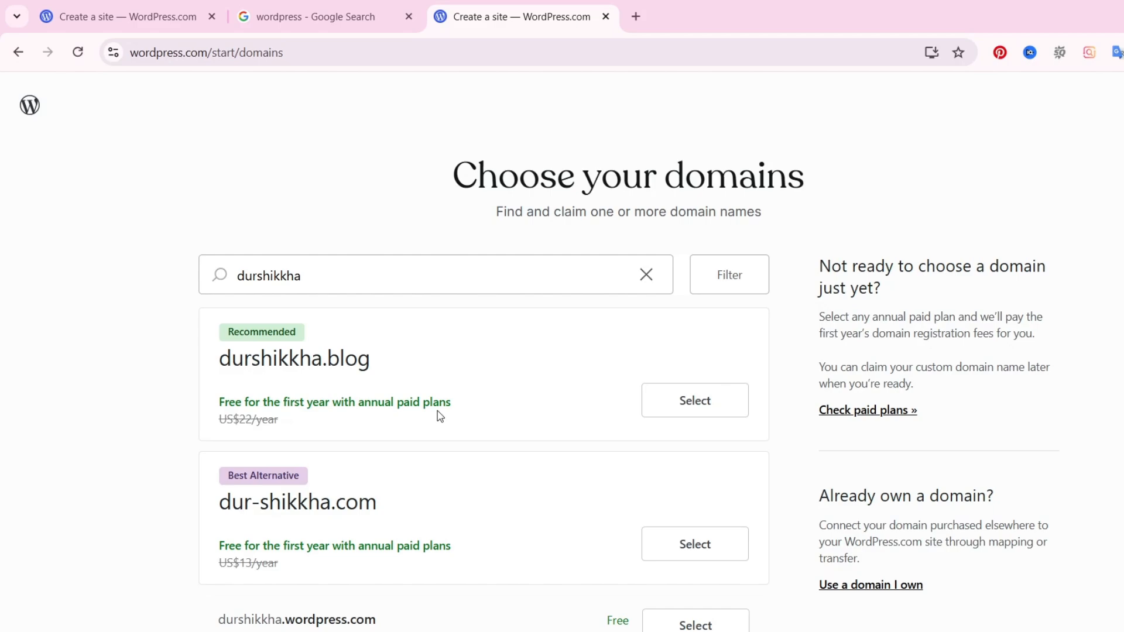
{"action": "scroll", "coordinate": [440, 416], "scroll_direction": "down", "scroll_amount": 3}
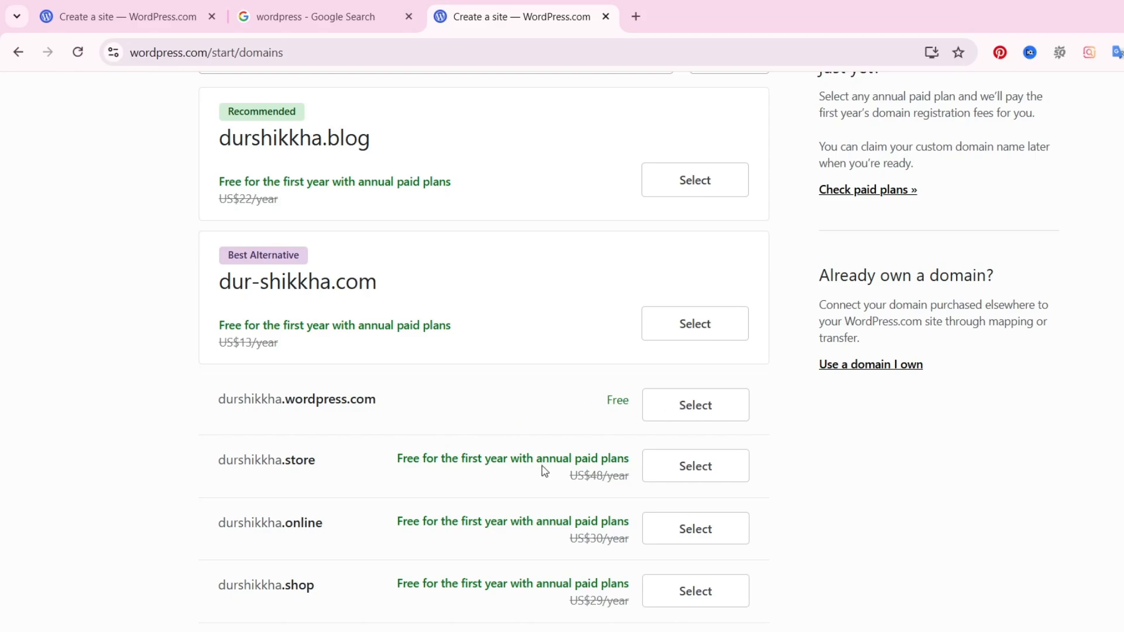
{"action": "scroll", "coordinate": [497, 522], "scroll_direction": "down", "scroll_amount": 5}
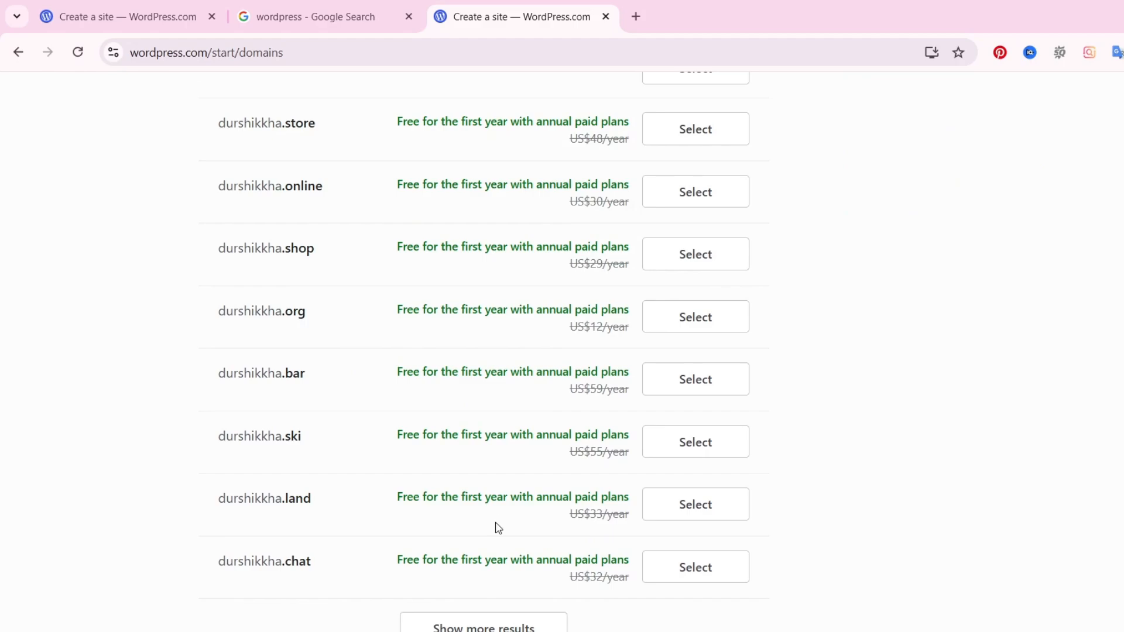
{"action": "scroll", "coordinate": [496, 528], "scroll_direction": "up", "scroll_amount": 3}
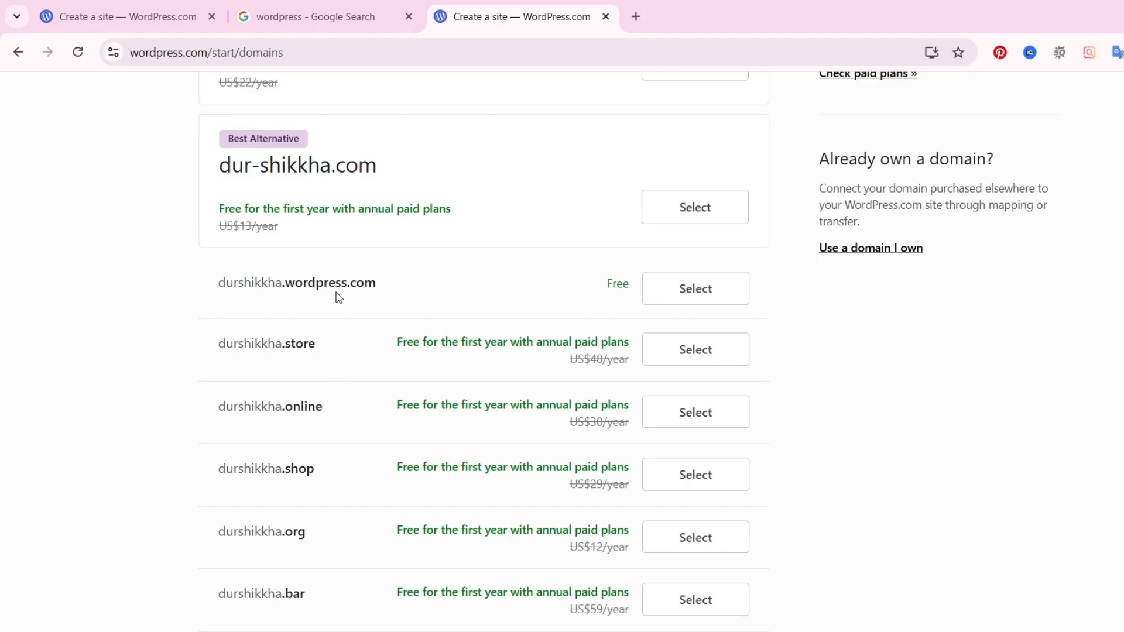
{"action": "left_click", "coordinate": [707, 296]}
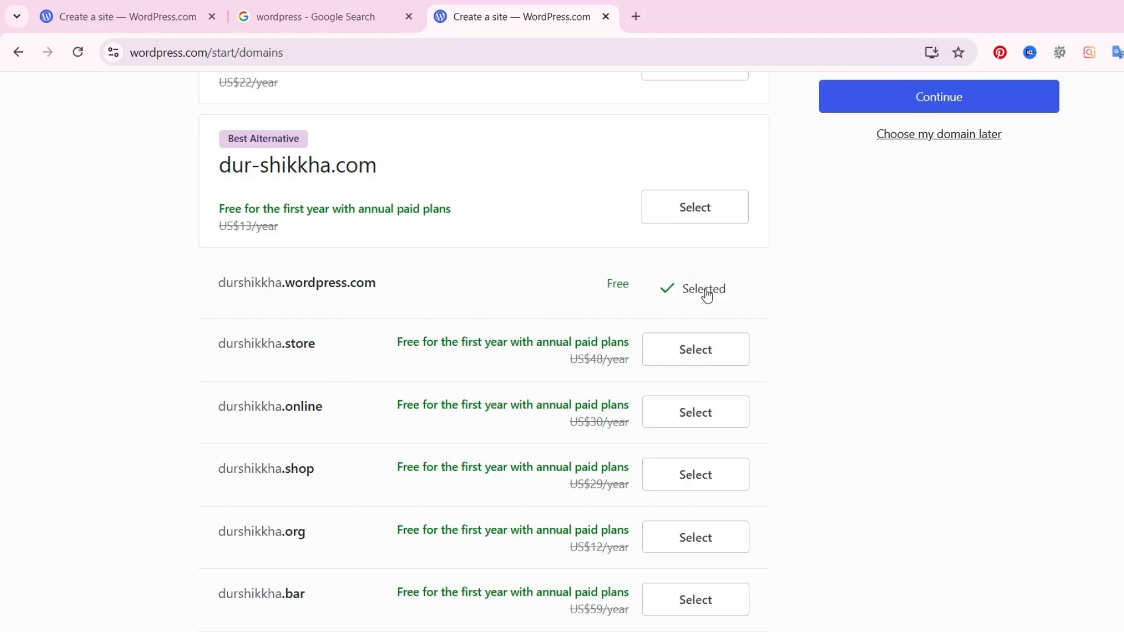
{"action": "scroll", "coordinate": [692, 370], "scroll_direction": "up", "scroll_amount": 5}
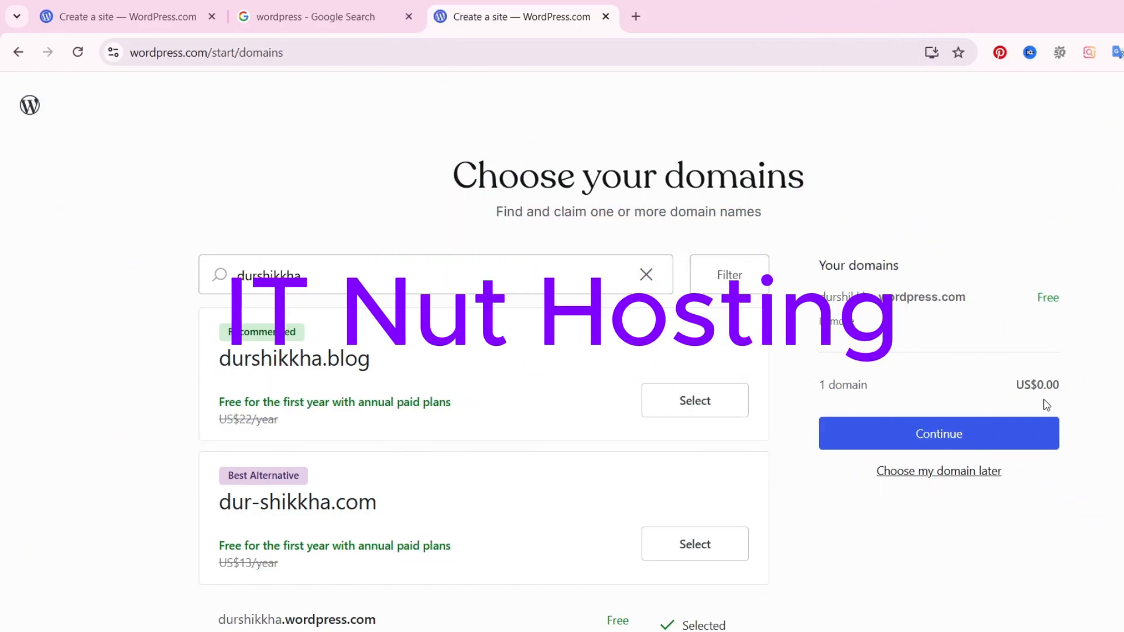
{"action": "left_click", "coordinate": [933, 438]}
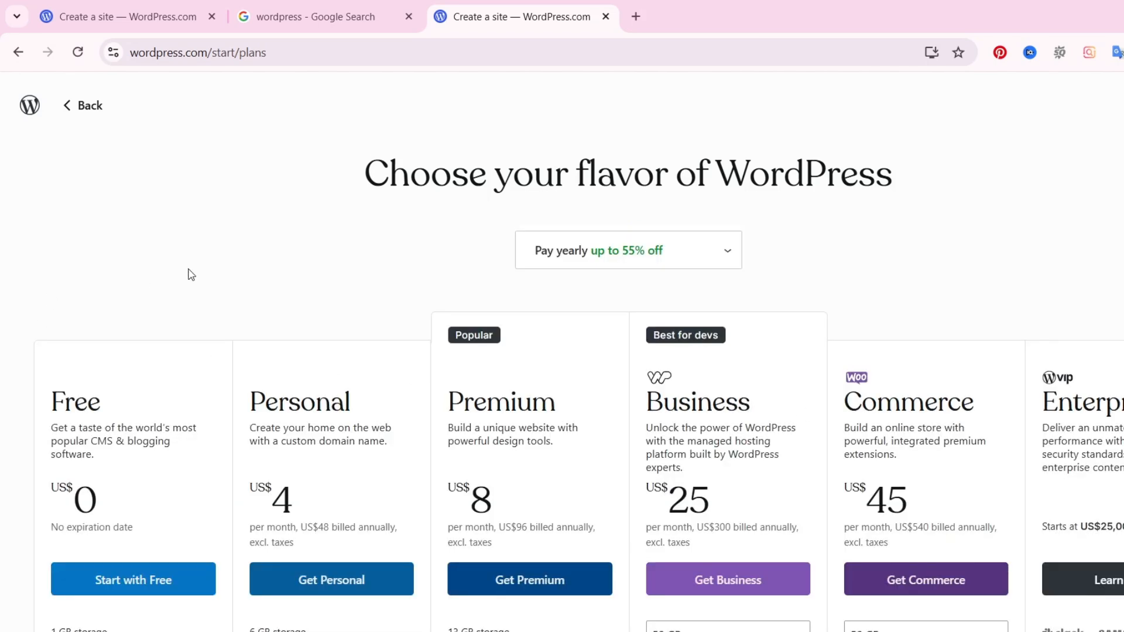
Compare the WordPress plans and start the site with the Free plan.
{"action": "scroll", "coordinate": [196, 282], "scroll_direction": "down", "scroll_amount": 3}
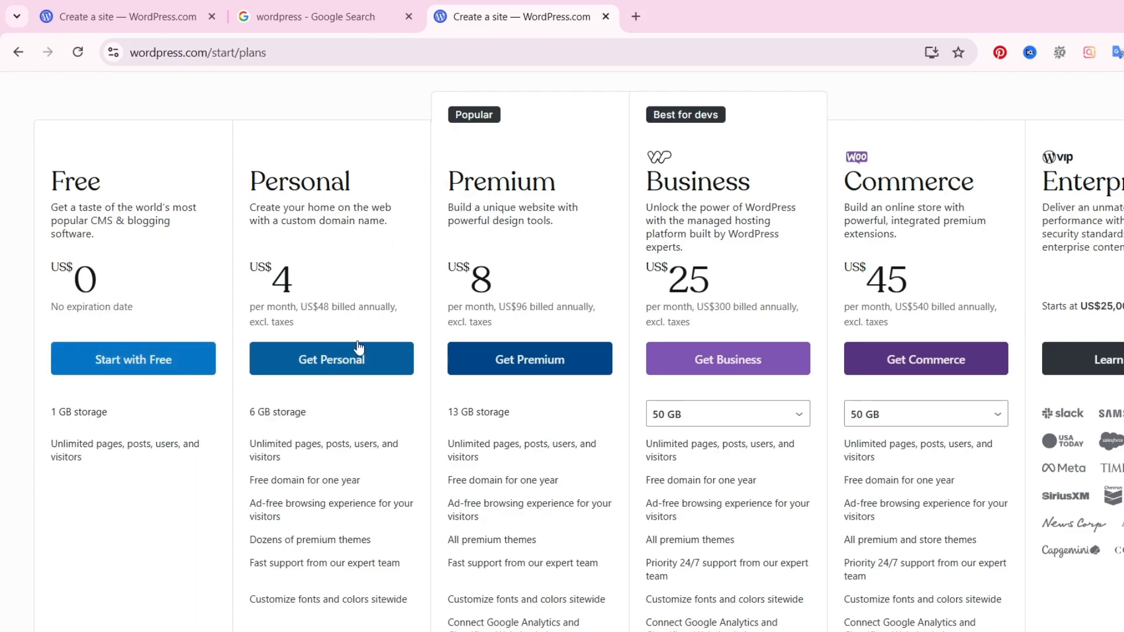
{"action": "scroll", "coordinate": [340, 327], "scroll_direction": "up", "scroll_amount": 3}
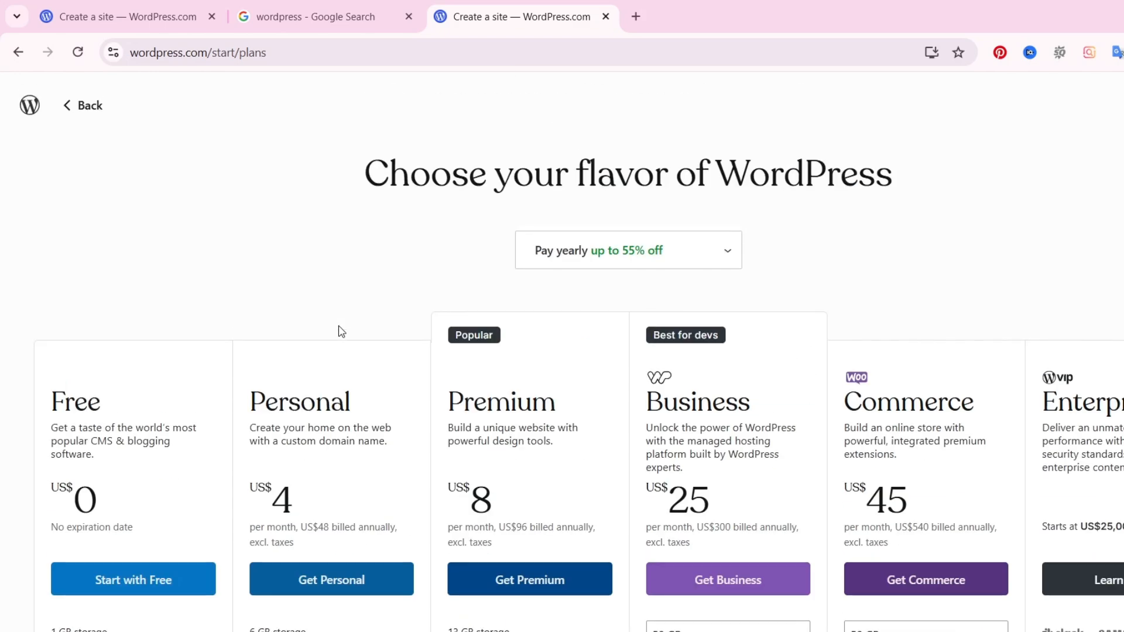
{"action": "scroll", "coordinate": [339, 328], "scroll_direction": "down", "scroll_amount": 3}
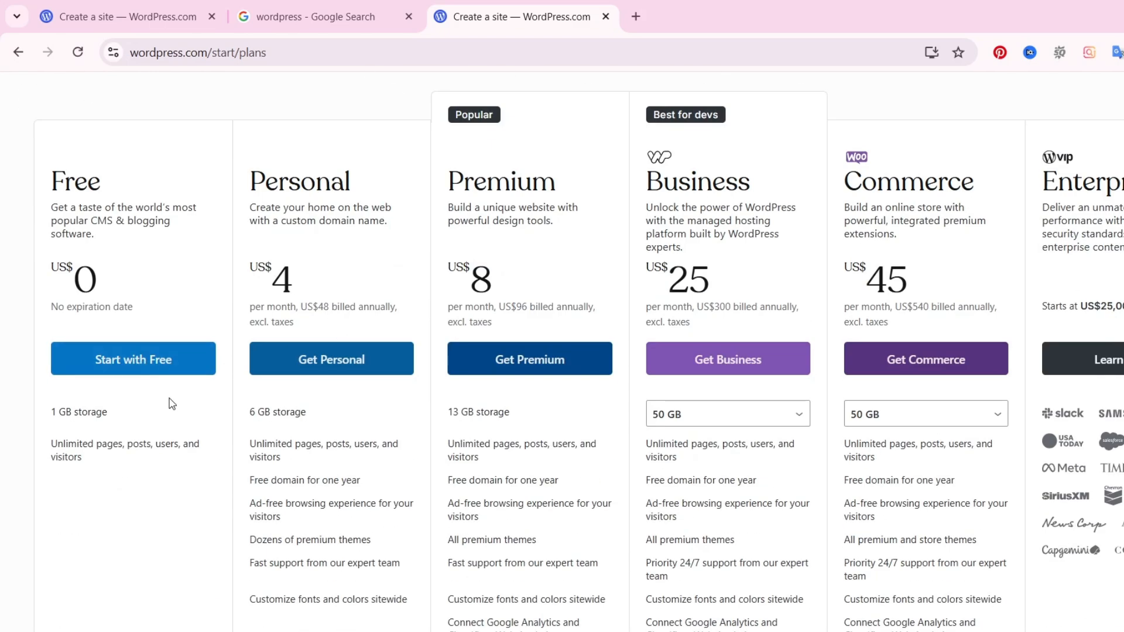
{"action": "left_click", "coordinate": [171, 363]}
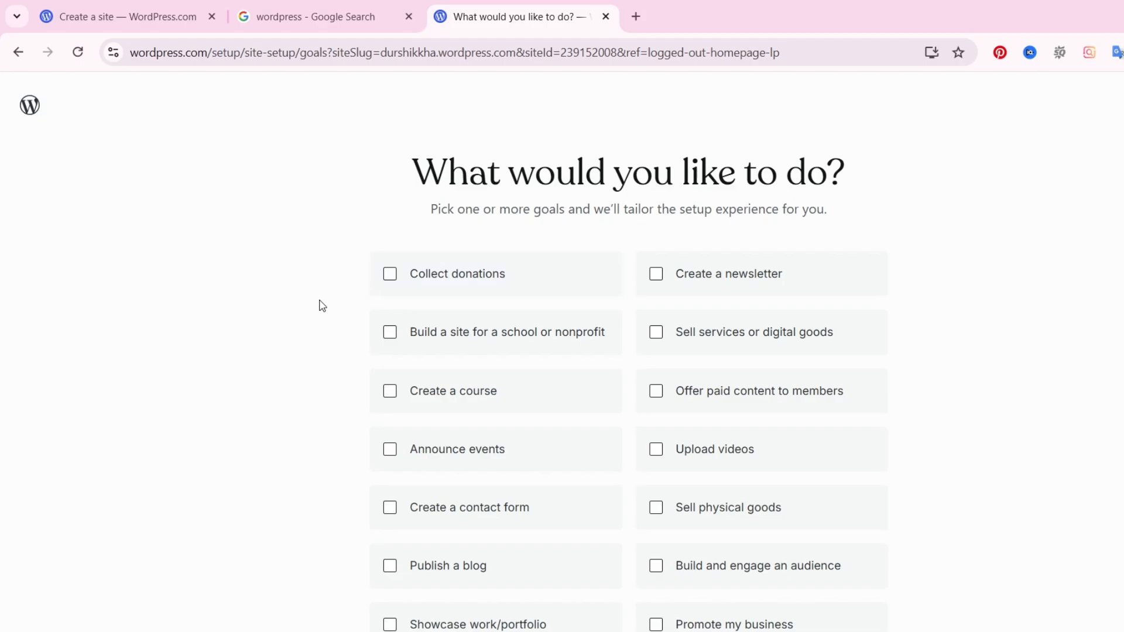
Set "Publish a blog" as the site goal and proceed to naming the blog.
{"action": "scroll", "coordinate": [322, 306], "scroll_direction": "down", "scroll_amount": 2}
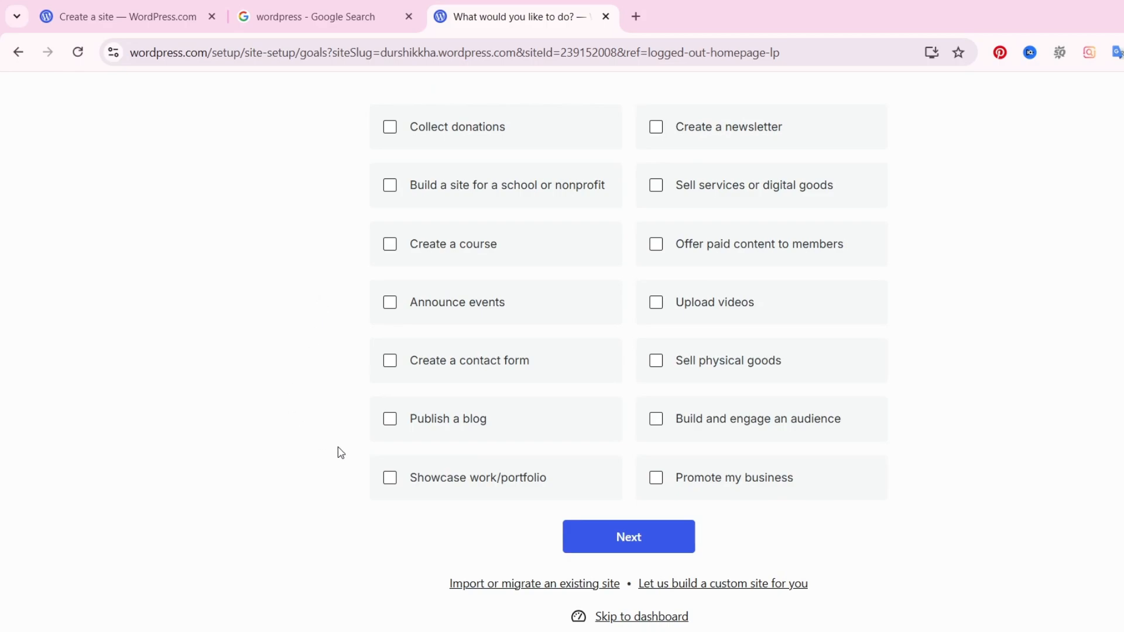
{"action": "left_click", "coordinate": [391, 419]}
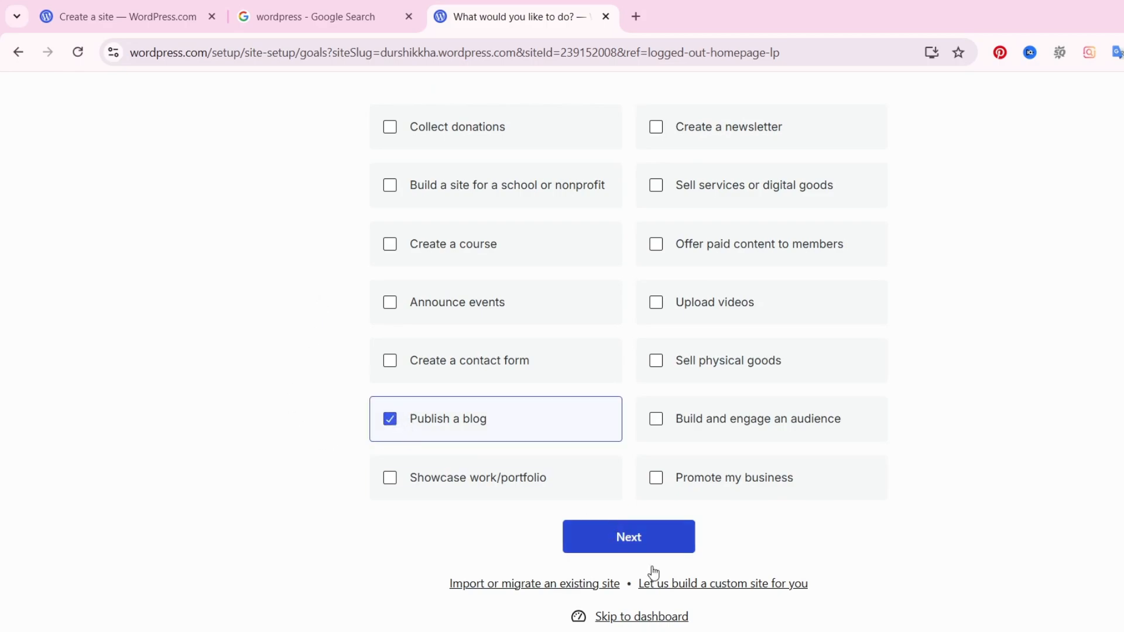
{"action": "left_click", "coordinate": [660, 547]}
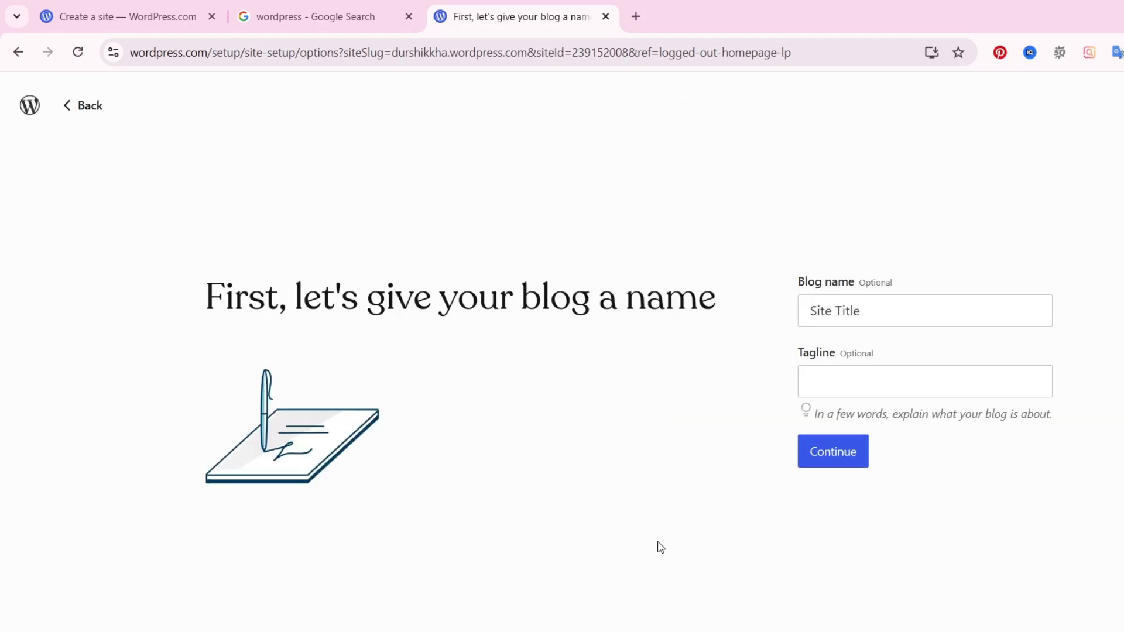
Enter "durshikkha" as the blog name and "Learn Online Free" as the tagline.
{"action": "left_click", "coordinate": [852, 313]}
{"action": "double_click", "coordinate": [856, 315]}
{"action": "triple_click", "coordinate": [856, 316]}
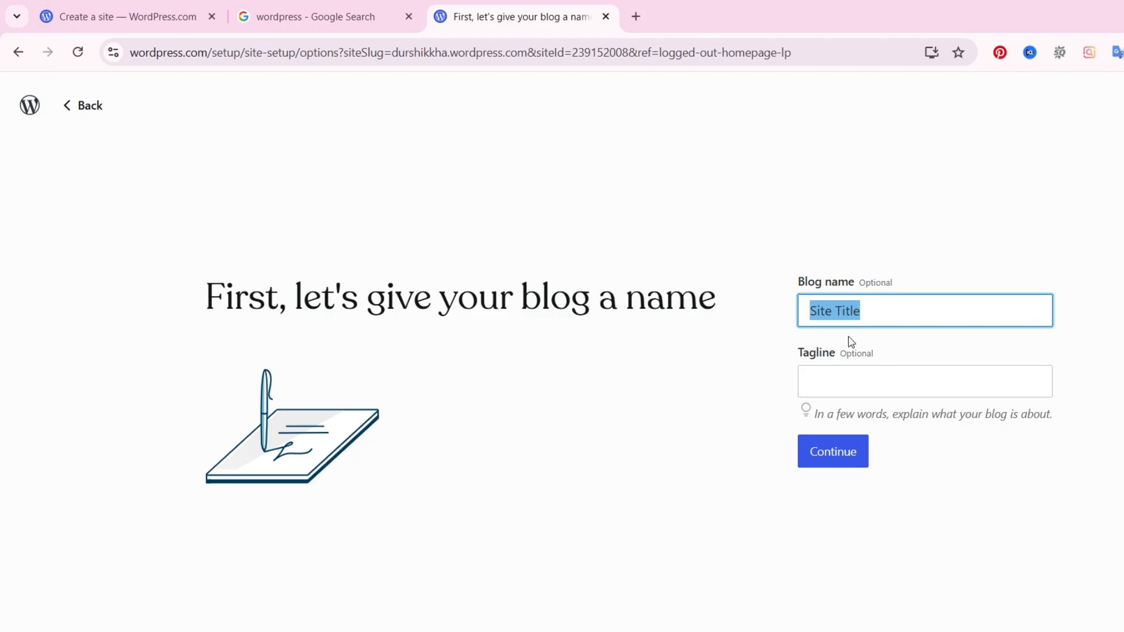
{"action": "type", "text": "dur"}
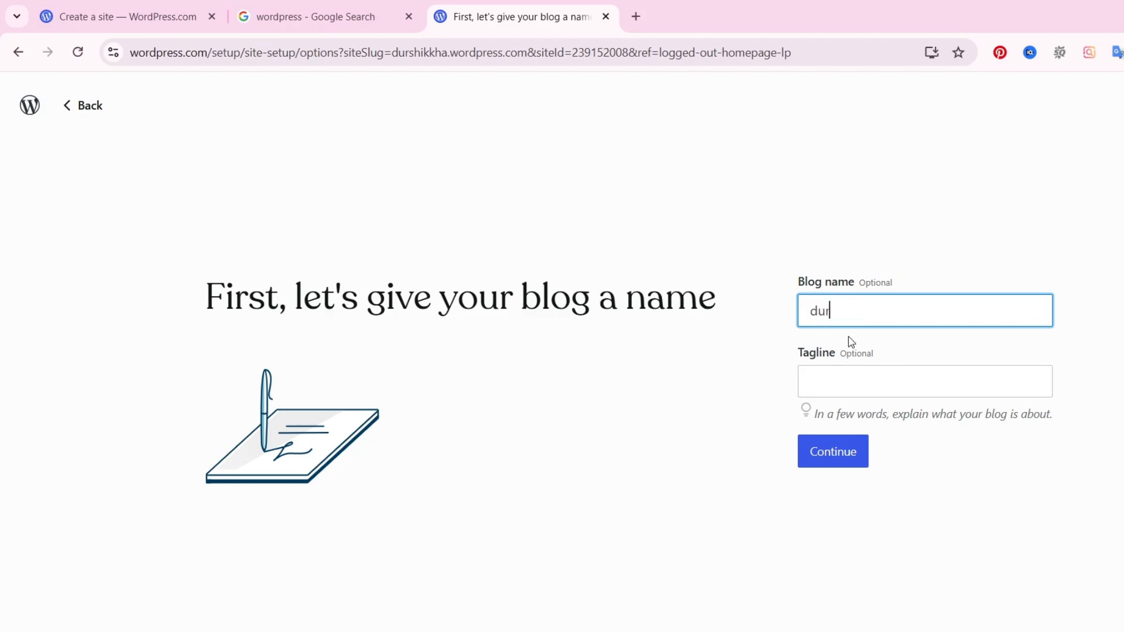
{"action": "type", "text": "shikkha"}
{"action": "left_click", "coordinate": [870, 390]}
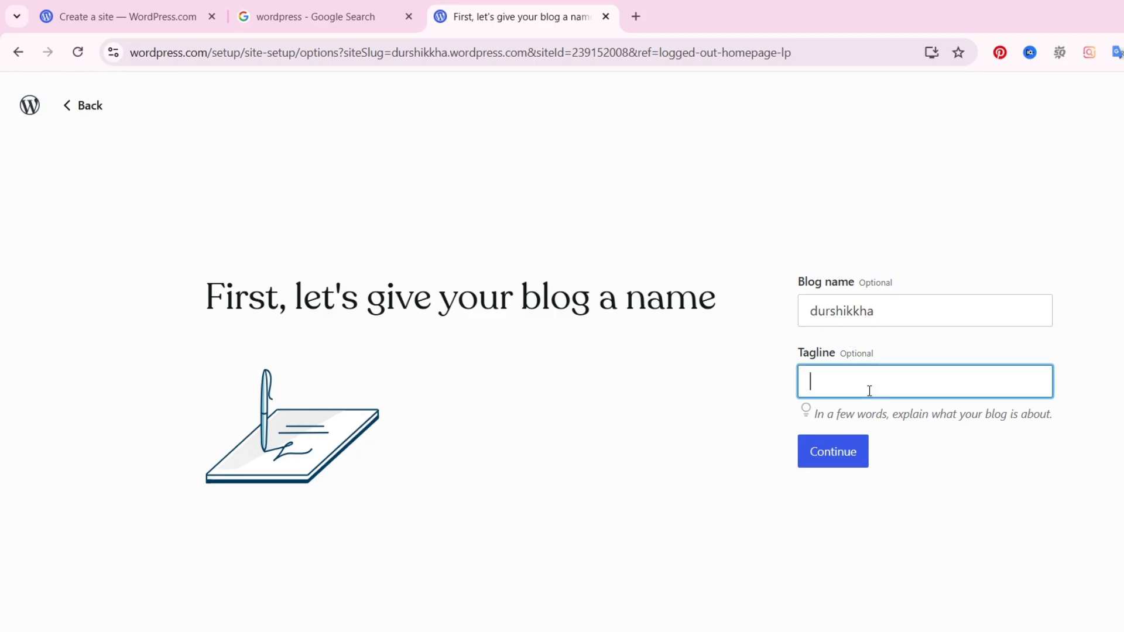
{"action": "type", "text": "Learn Online Free"}
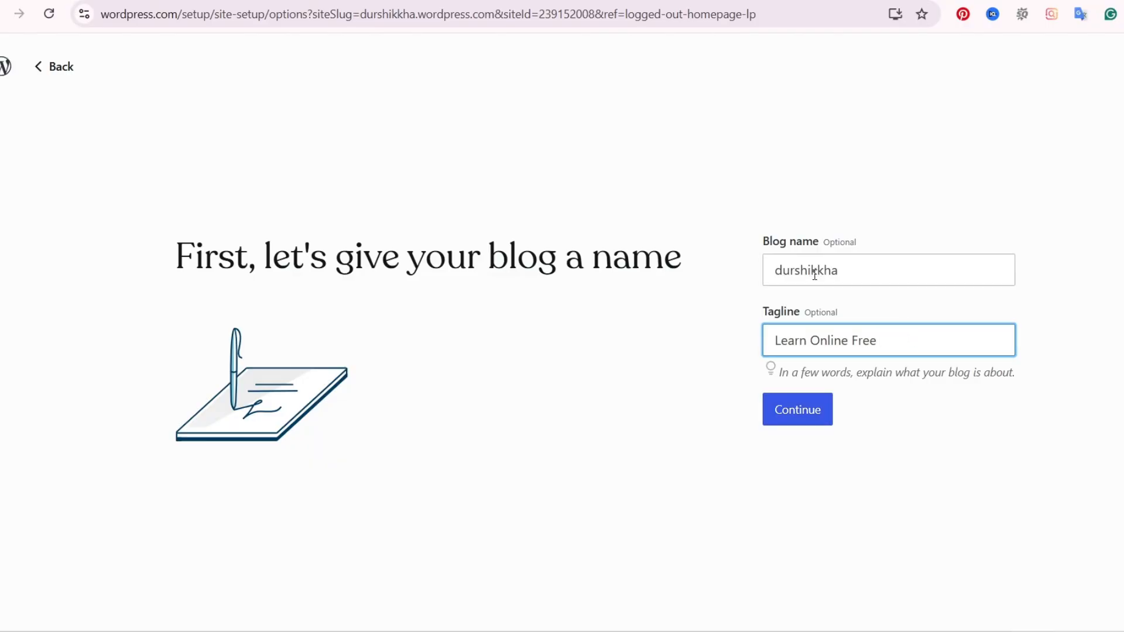
Capitalize the blog name to "Durshikkha" and continue to the blog's starting-point options.
{"action": "left_click", "coordinate": [783, 273]}
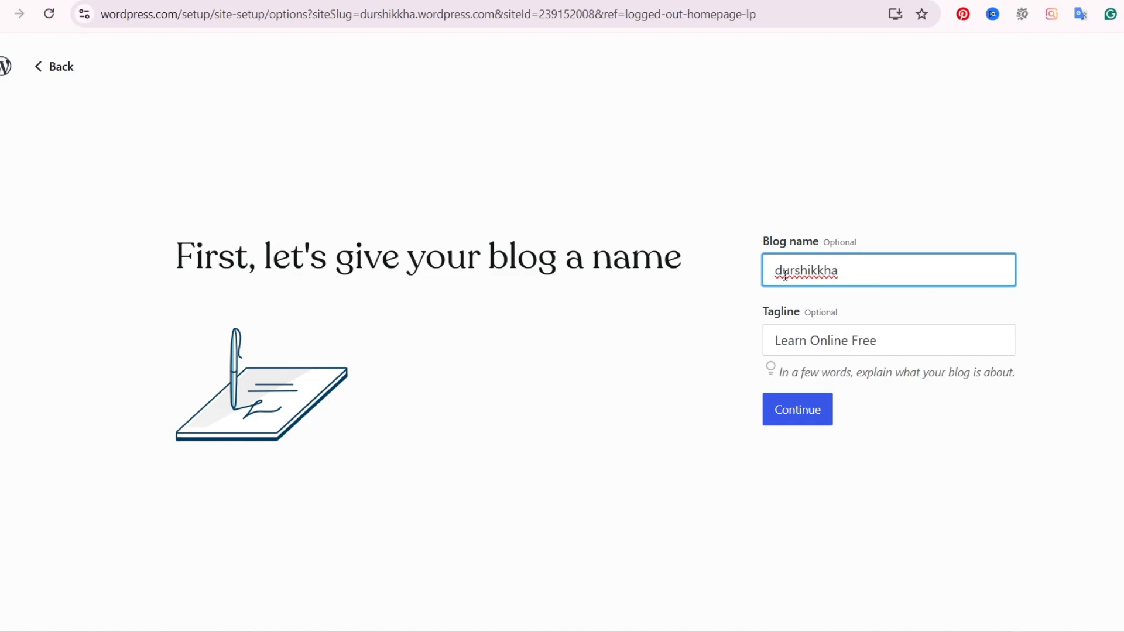
{"action": "key", "text": "BackSpace"}
{"action": "type", "text": "D"}
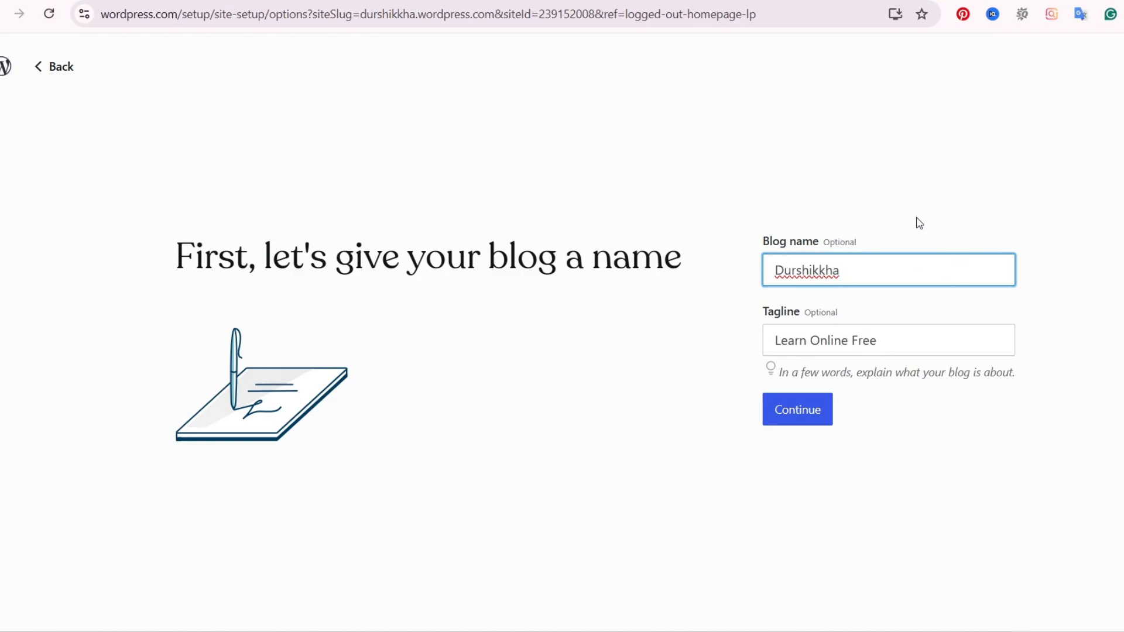
{"action": "left_click", "coordinate": [797, 271]}
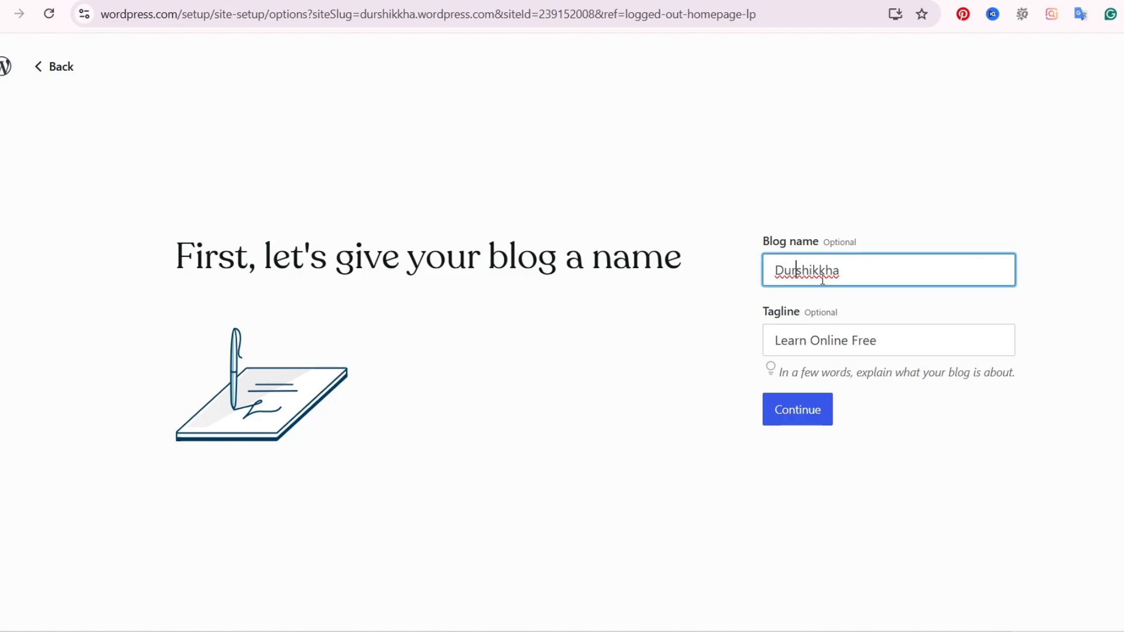
{"action": "left_click", "coordinate": [862, 271]}
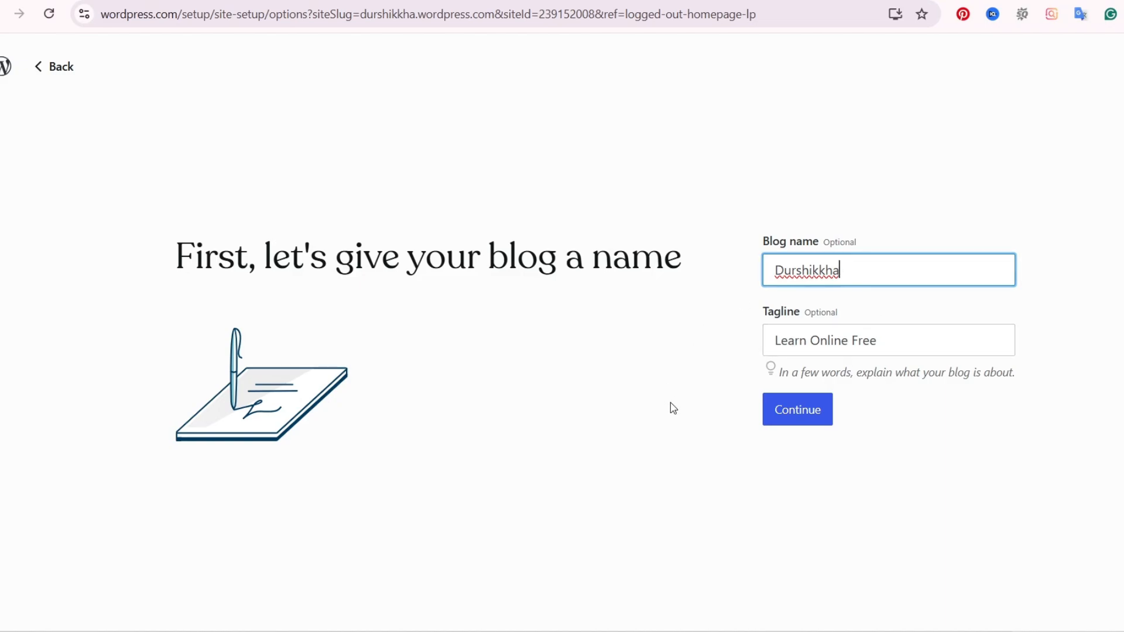
{"action": "left_click", "coordinate": [799, 416]}
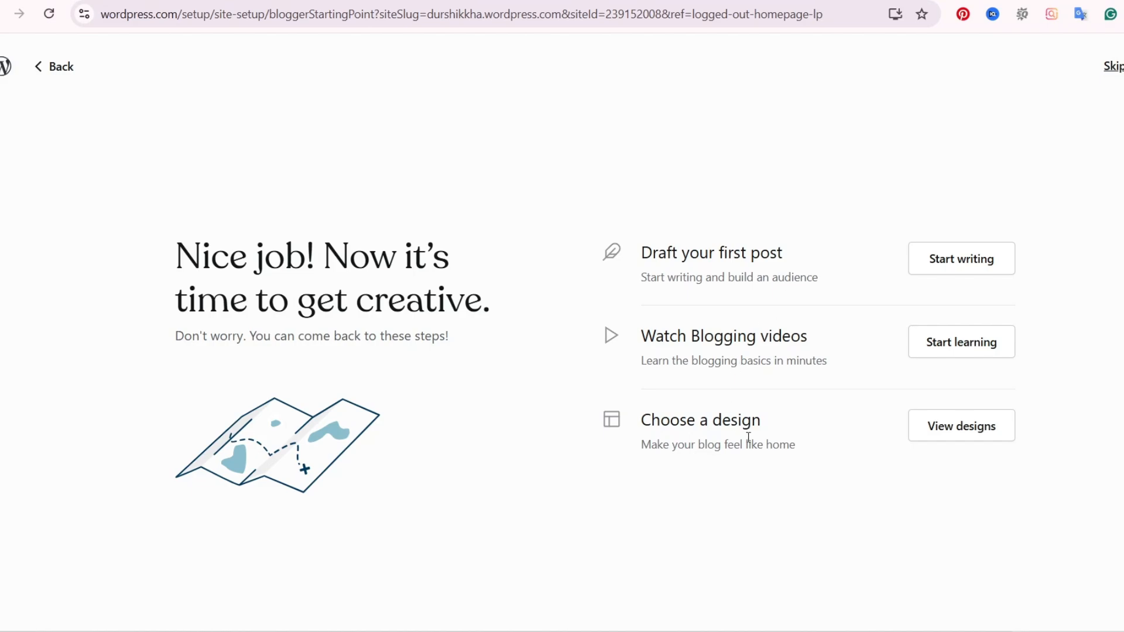
Open the design picker for the blog and look over the designs in the Blog category.
{"action": "left_click", "coordinate": [960, 430]}
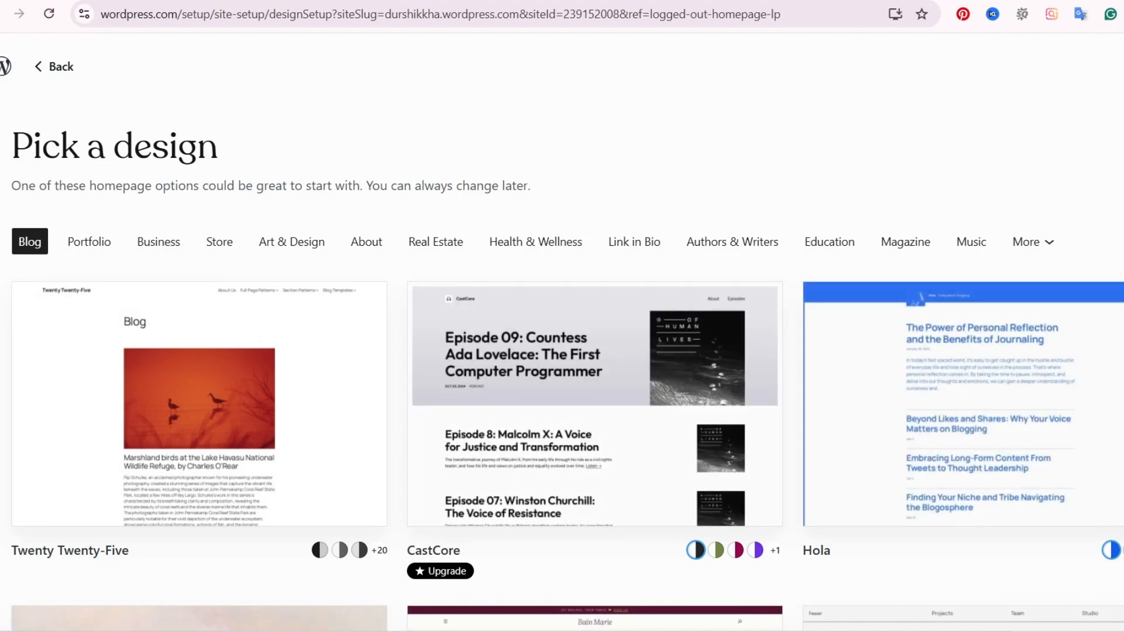
{"action": "scroll", "coordinate": [562, 328], "scroll_direction": "down", "scroll_amount": 7}
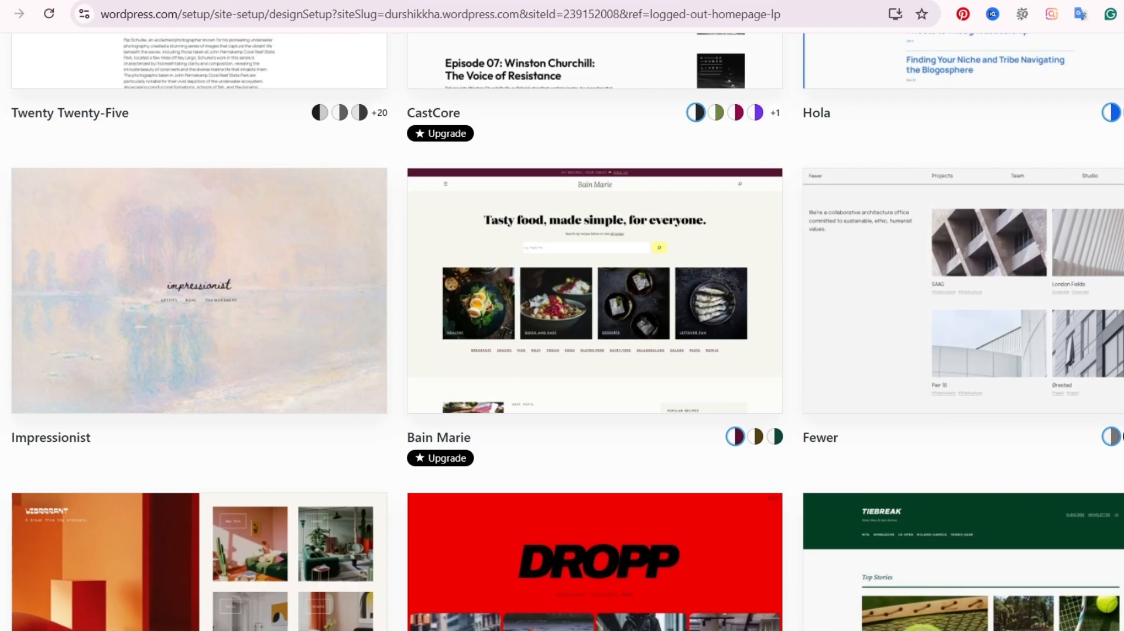
{"action": "scroll", "coordinate": [562, 328], "scroll_direction": "up", "scroll_amount": 7}
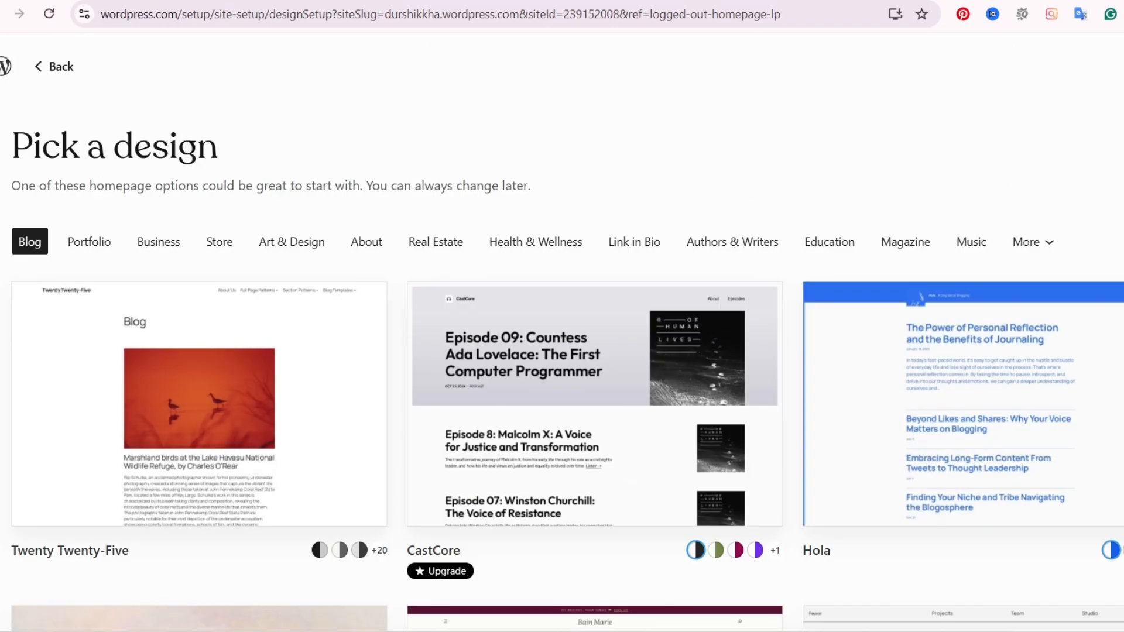
Open durshikkha.com in a new browser tab for reference and return to the WordPress design picker.
{"action": "key", "text": "ctrl+t"}
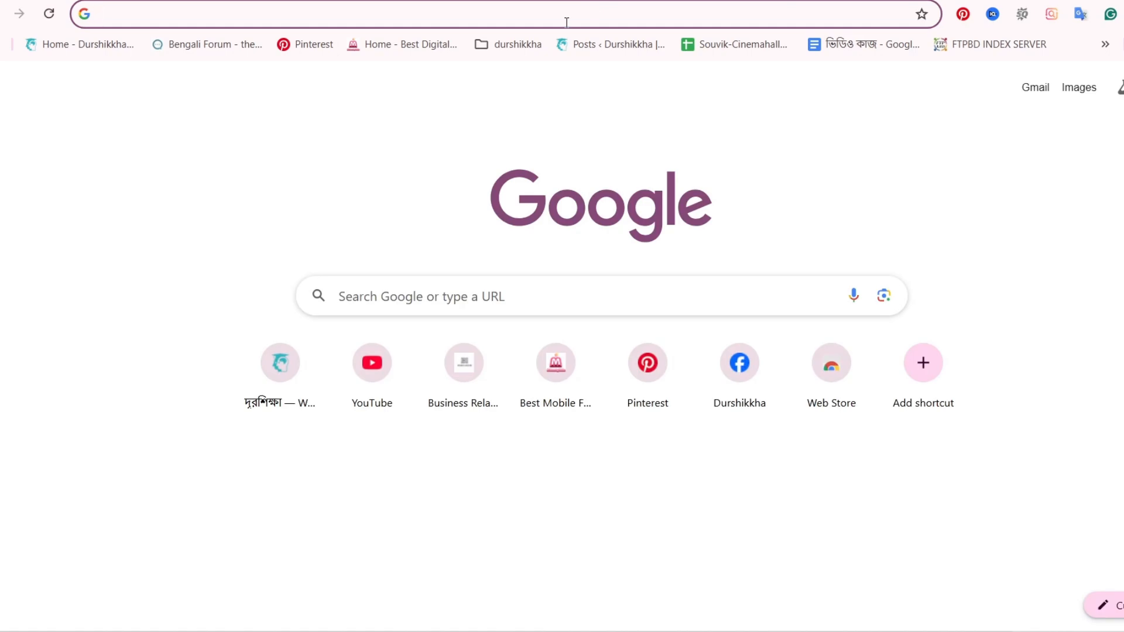
{"action": "left_click", "coordinate": [566, 22]}
{"action": "type", "text": "du"}
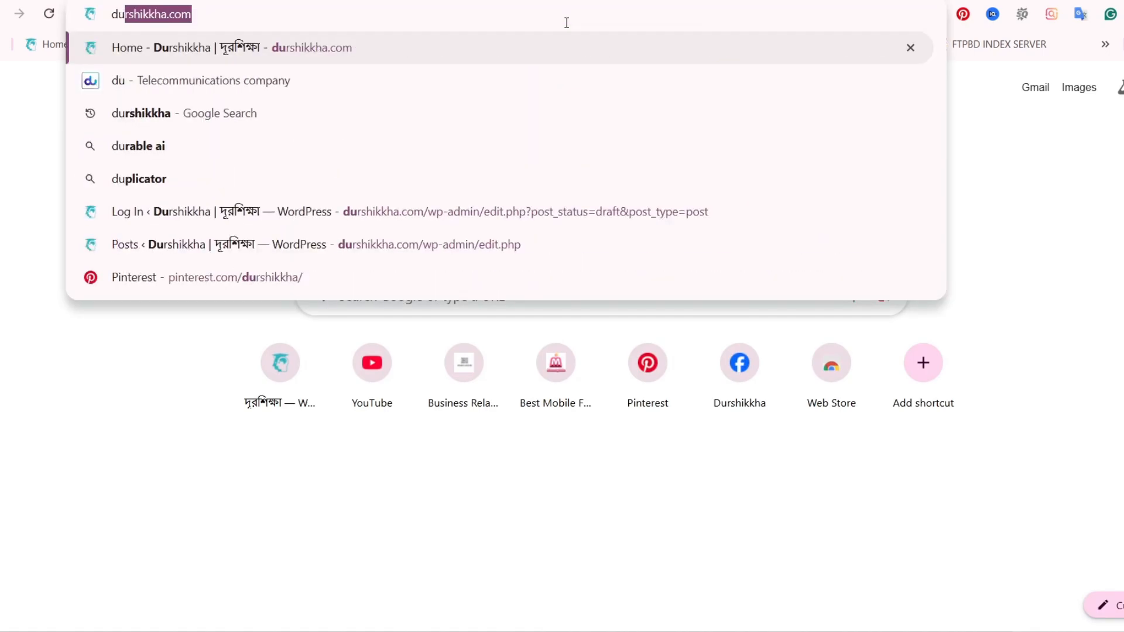
{"action": "key", "text": "Return"}
{"action": "left_click", "coordinate": [545, 0]}
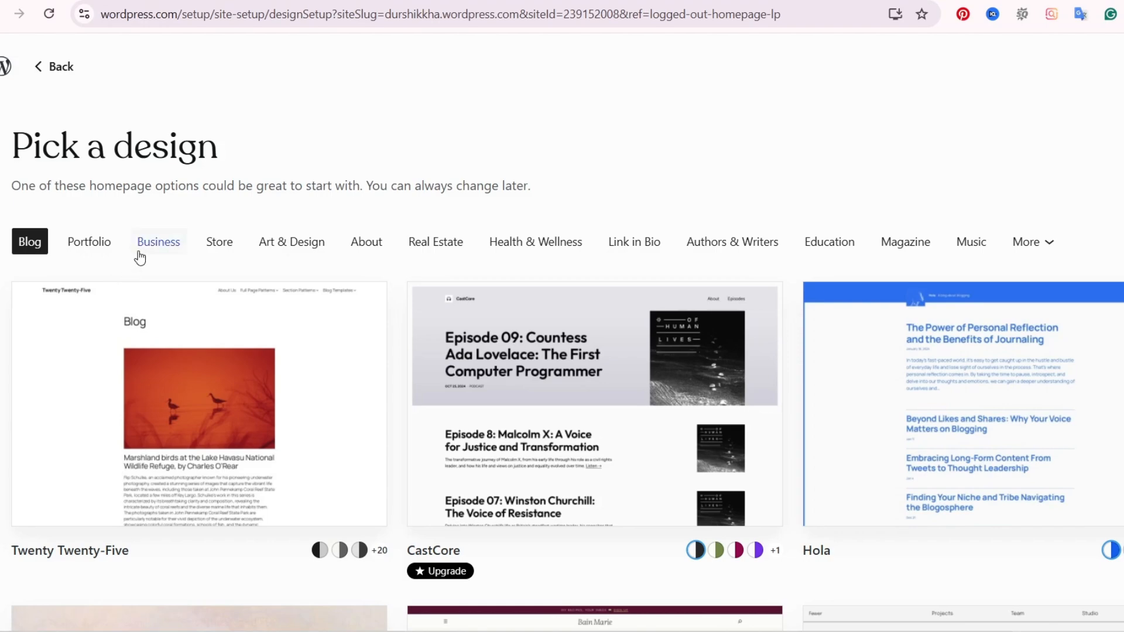
Browse the homepage designs offered in the Store category.
{"action": "left_click", "coordinate": [220, 241]}
{"action": "scroll", "coordinate": [220, 287], "scroll_direction": "down", "scroll_amount": 3}
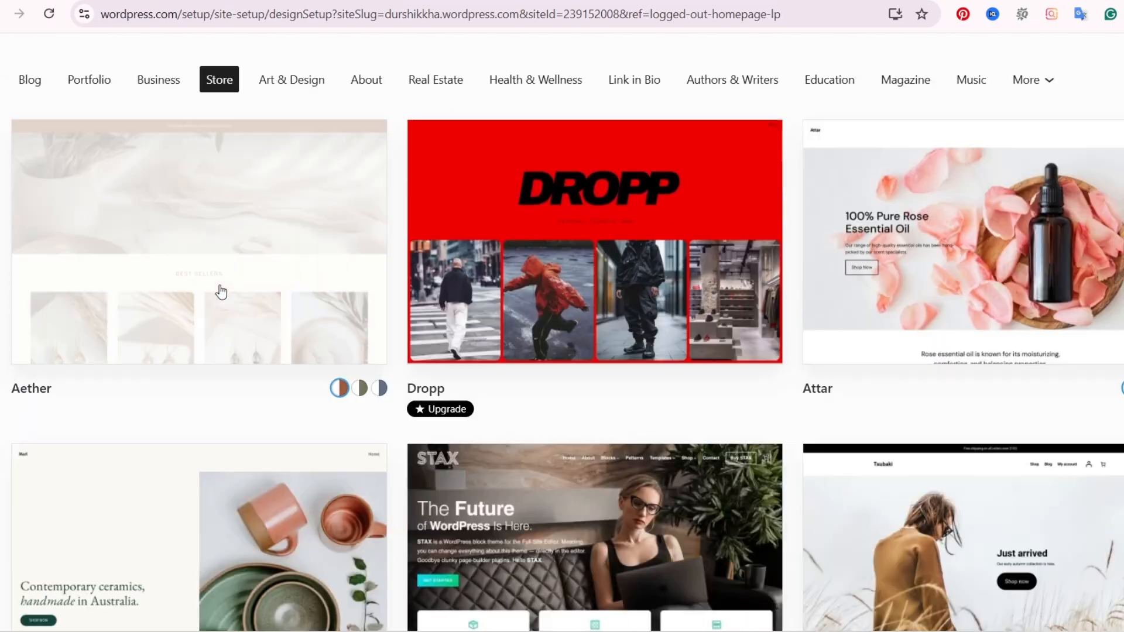
{"action": "scroll", "coordinate": [220, 292], "scroll_direction": "down", "scroll_amount": 7}
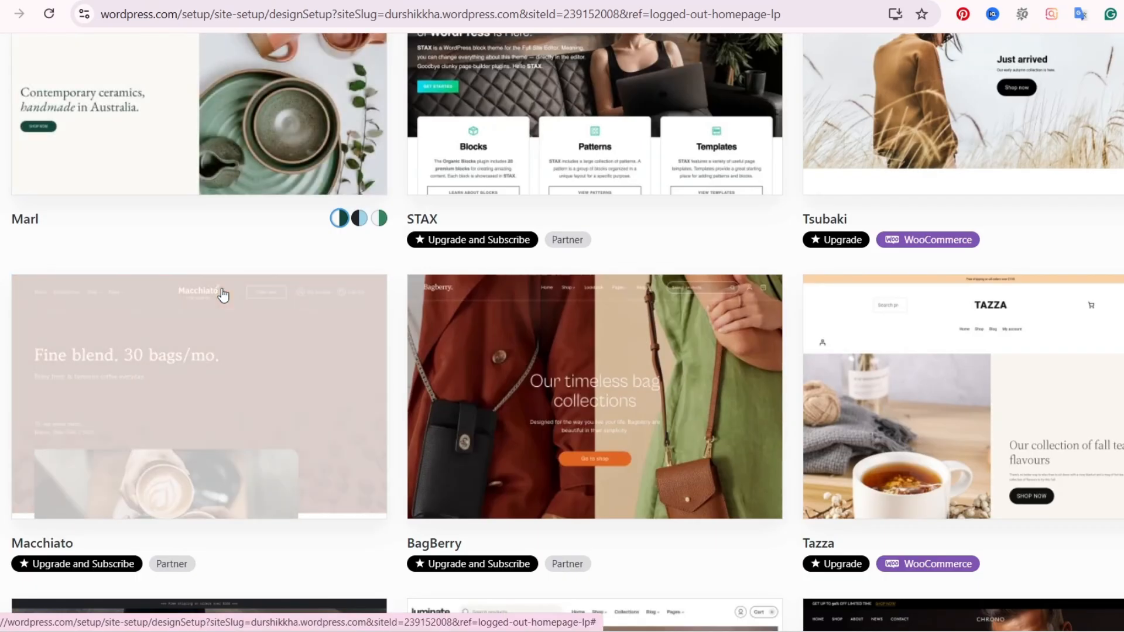
{"action": "scroll", "coordinate": [222, 295], "scroll_direction": "down", "scroll_amount": 11}
{"action": "scroll", "coordinate": [222, 294], "scroll_direction": "up", "scroll_amount": 20}
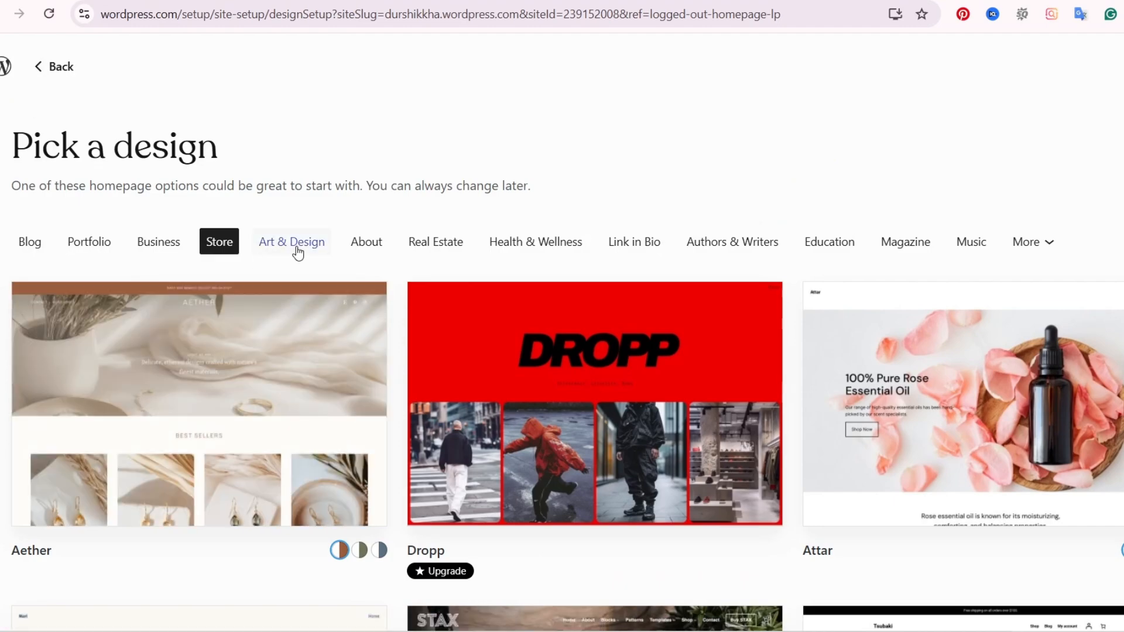
Look through the Art & Design, Real Estate and About design categories.
{"action": "left_click", "coordinate": [295, 250]}
{"action": "left_click", "coordinate": [407, 250]}
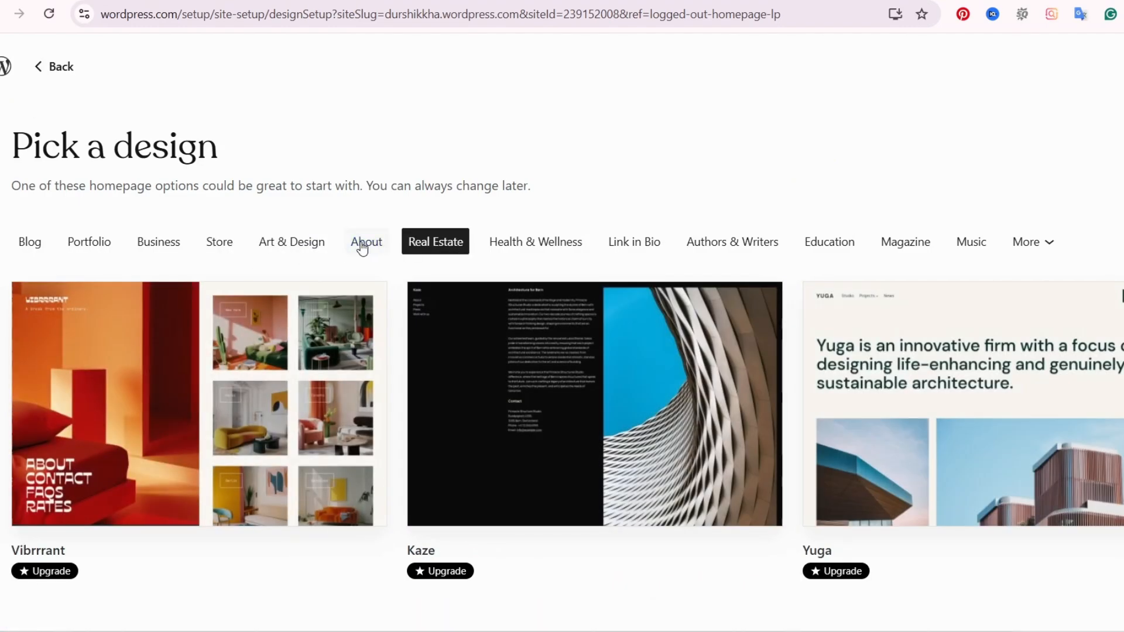
{"action": "left_click", "coordinate": [365, 246]}
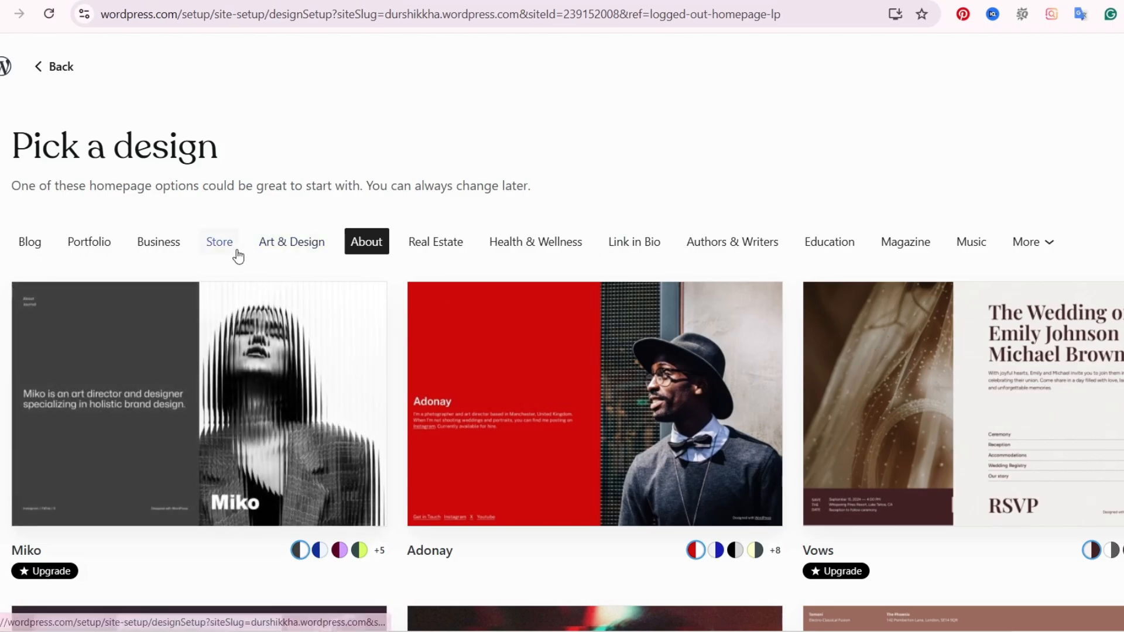
{"action": "scroll", "coordinate": [240, 264], "scroll_direction": "down", "scroll_amount": 6}
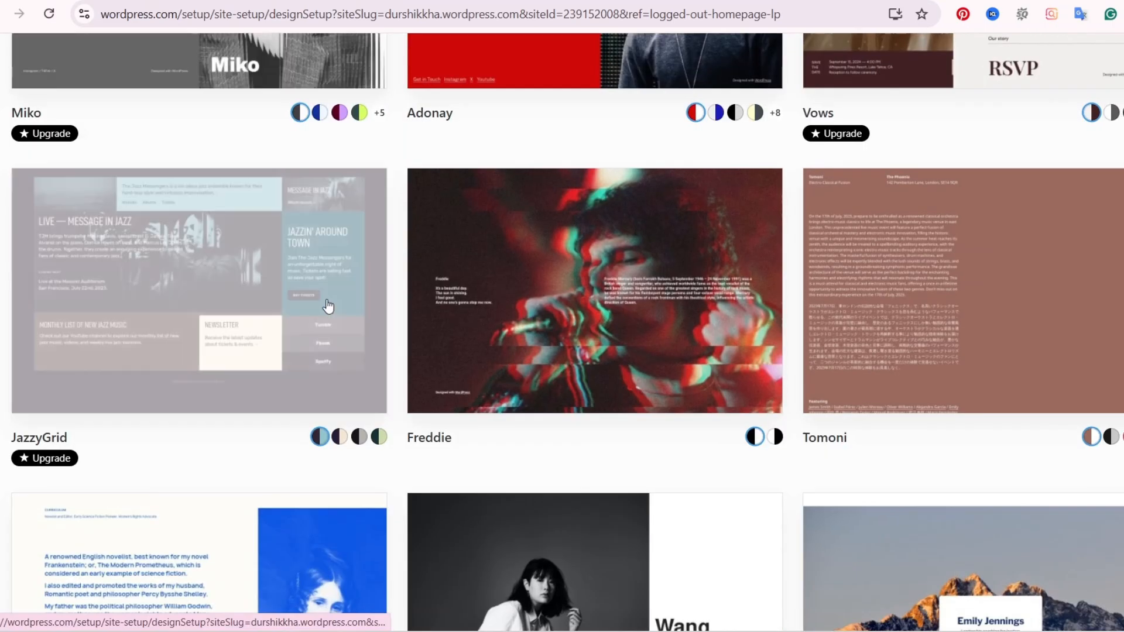
{"action": "scroll", "coordinate": [326, 306], "scroll_direction": "up", "scroll_amount": 6}
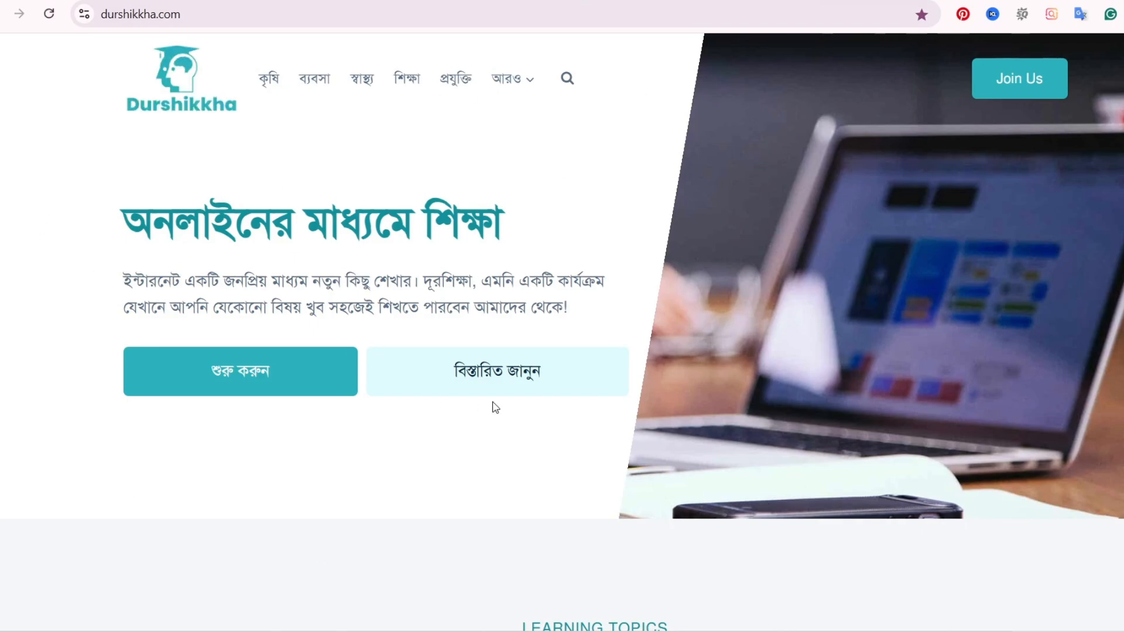
Switch to the durshikkha.com site and examine its homepage layout from the header down to the footer.
{"action": "scroll", "coordinate": [494, 408], "scroll_direction": "down", "scroll_amount": 10}
{"action": "scroll", "coordinate": [454, 374], "scroll_direction": "down", "scroll_amount": 15}
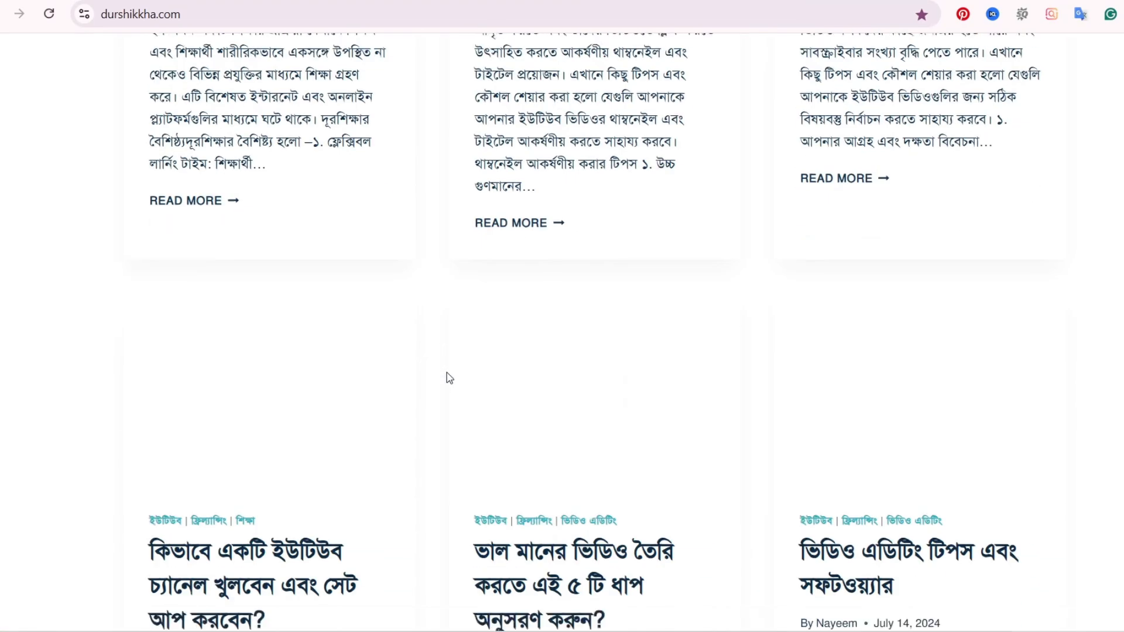
{"action": "scroll", "coordinate": [447, 374], "scroll_direction": "down", "scroll_amount": 15}
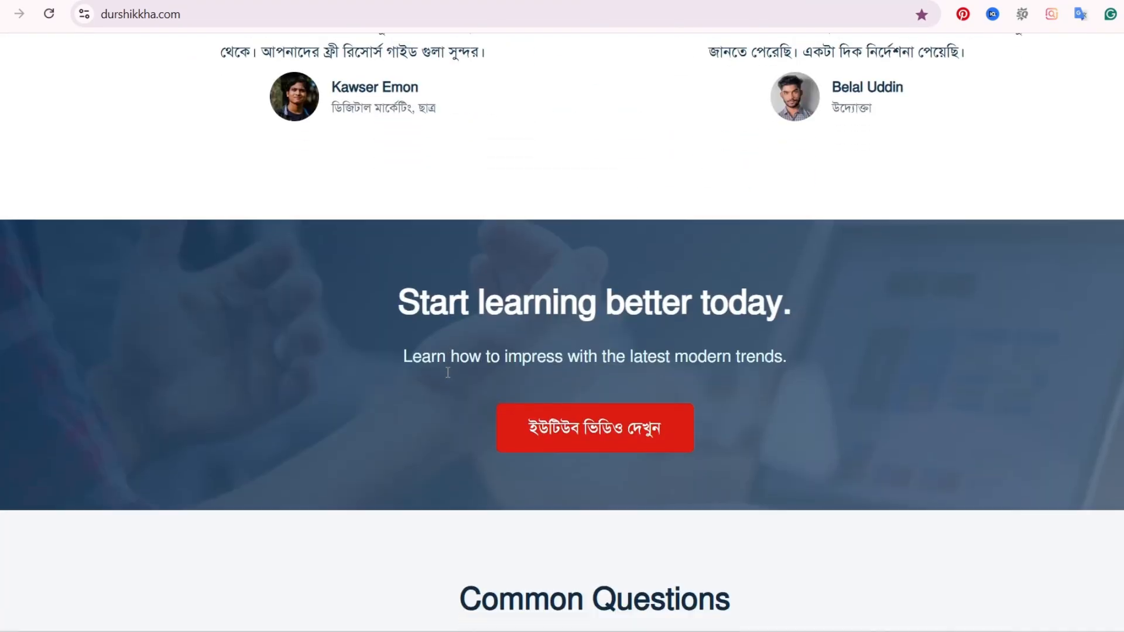
{"action": "scroll", "coordinate": [450, 377], "scroll_direction": "up", "scroll_amount": 20}
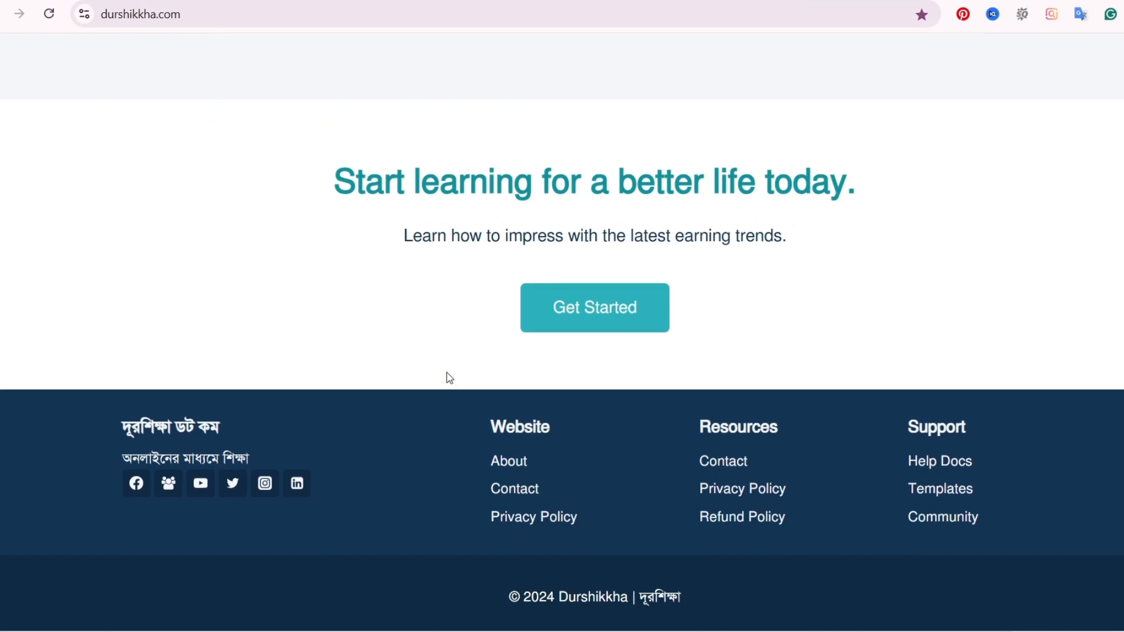
{"action": "scroll", "coordinate": [450, 377], "scroll_direction": "up", "scroll_amount": 10}
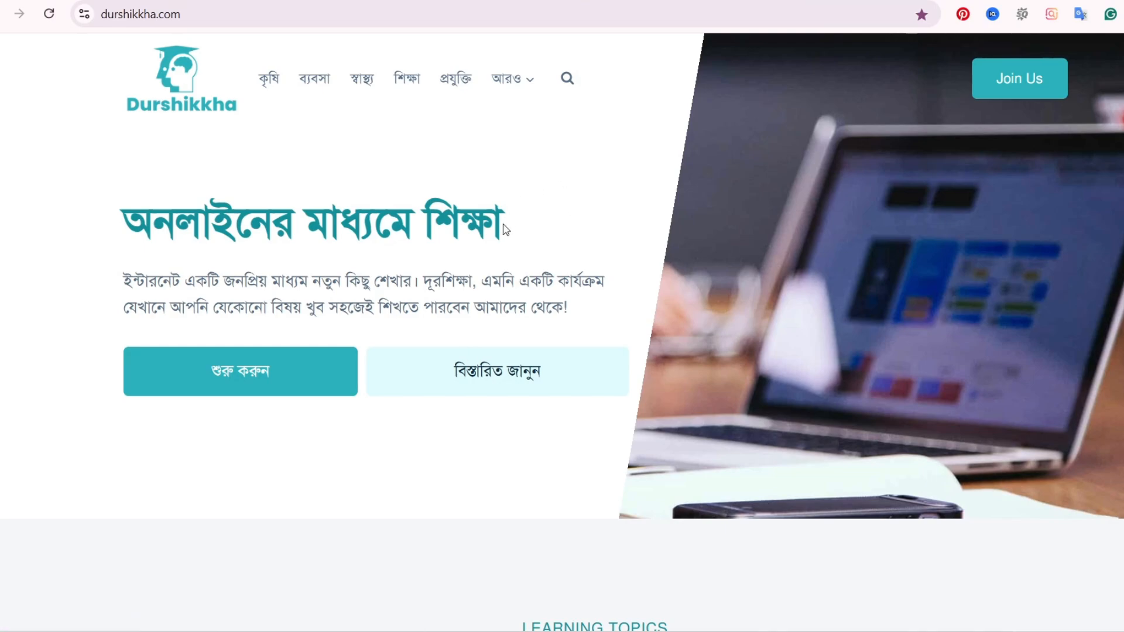
{"action": "left_click", "coordinate": [319, 76]}
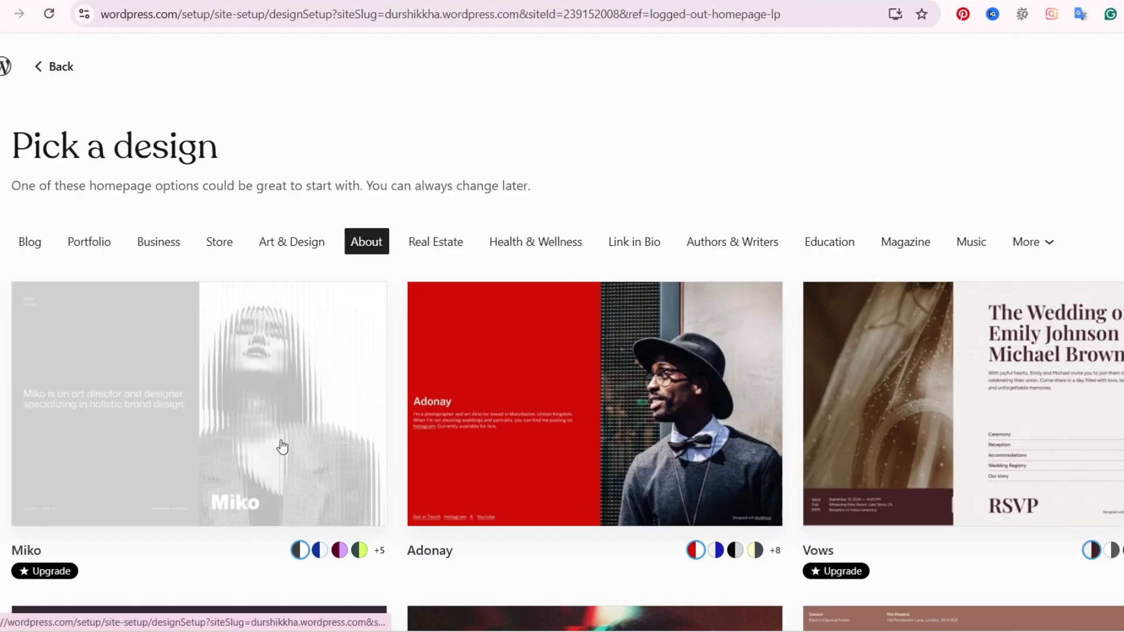
Review the About designs again in the design picker and show the Business category.
{"action": "scroll", "coordinate": [240, 416], "scroll_direction": "down", "scroll_amount": 7}
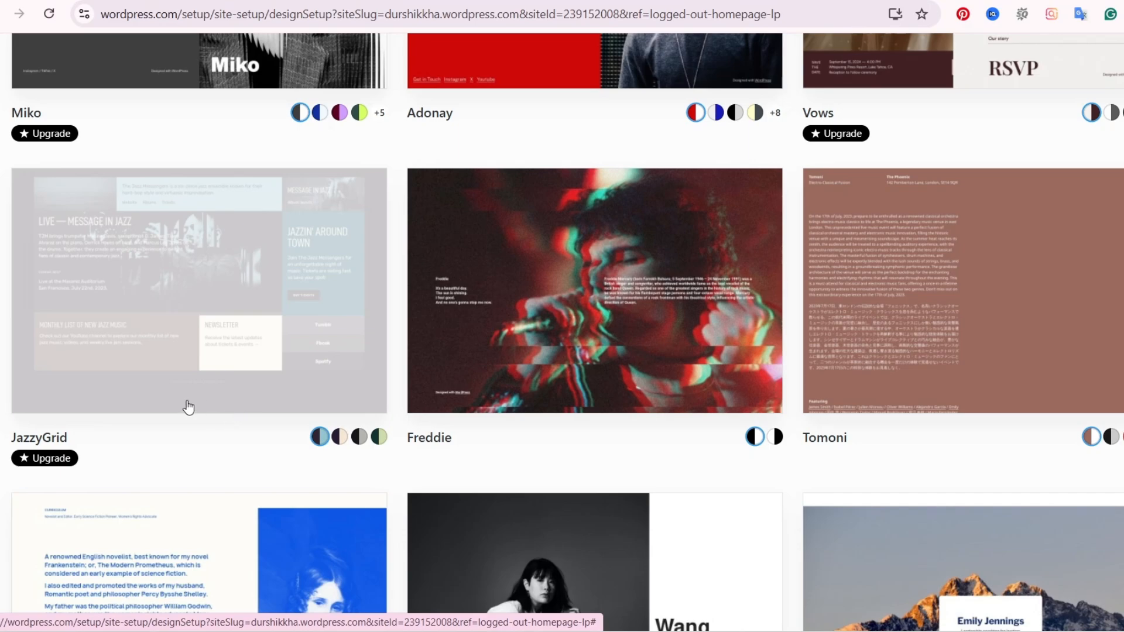
{"action": "scroll", "coordinate": [188, 406], "scroll_direction": "up", "scroll_amount": 7}
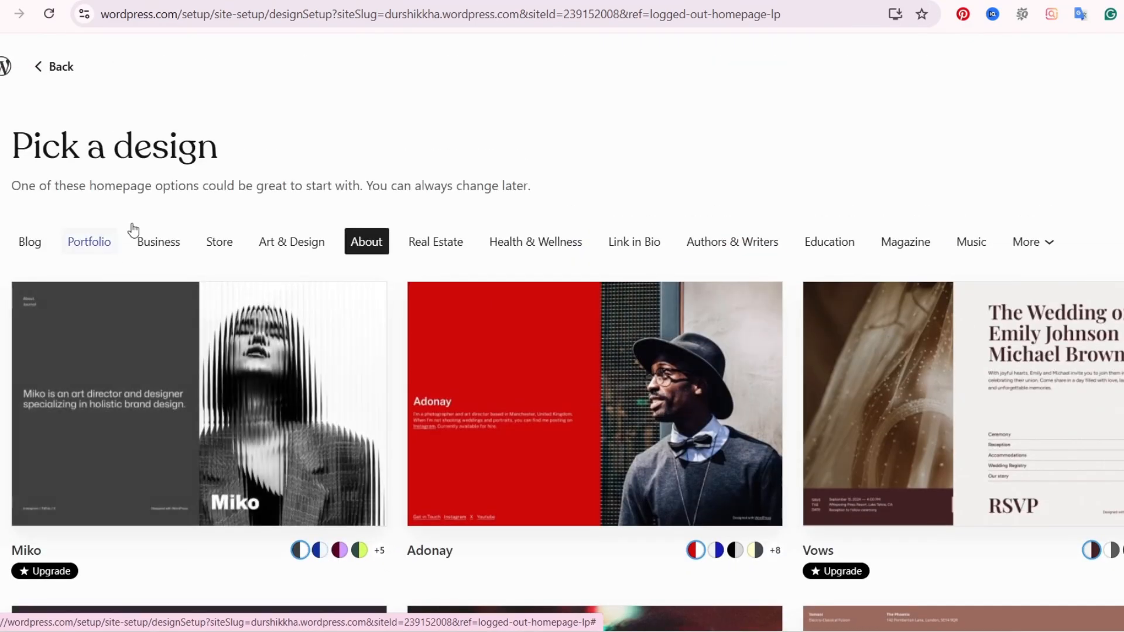
{"action": "left_click", "coordinate": [157, 248]}
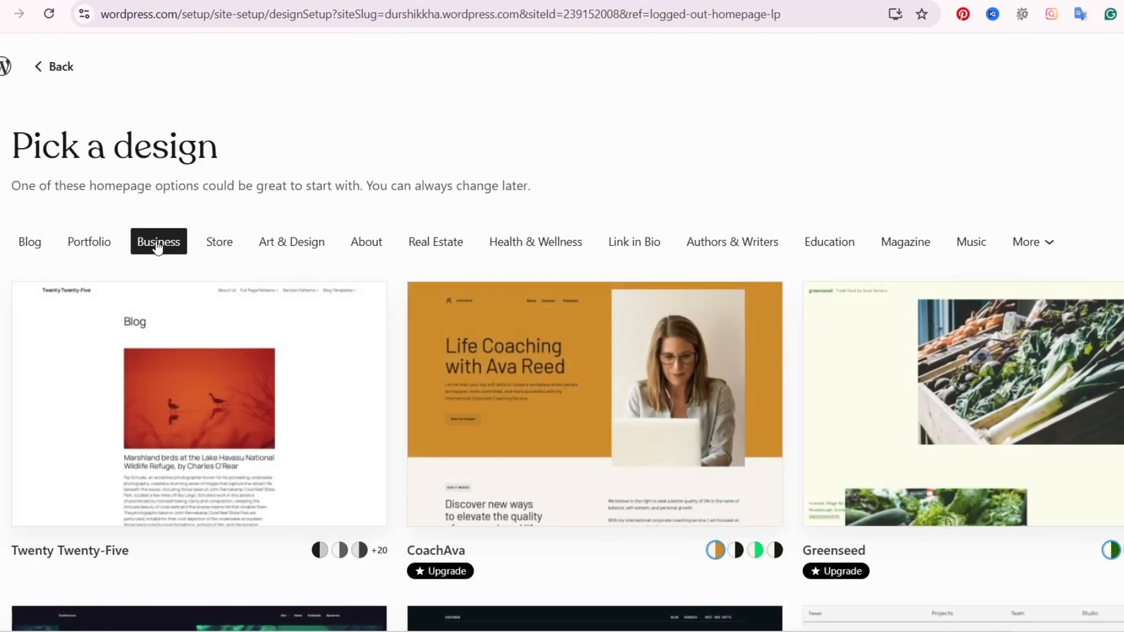
Show the Education category and examine all of its designs and which ones require an upgrade.
{"action": "left_click", "coordinate": [832, 241]}
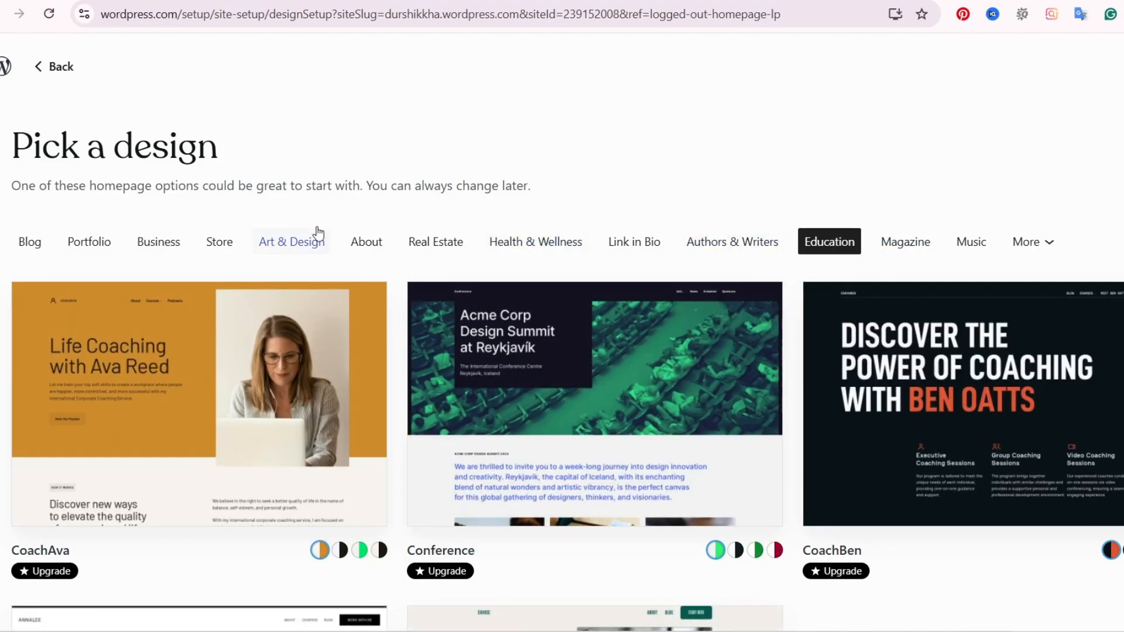
{"action": "scroll", "coordinate": [318, 233], "scroll_direction": "down", "scroll_amount": 1}
{"action": "scroll", "coordinate": [317, 233], "scroll_direction": "down", "scroll_amount": 6}
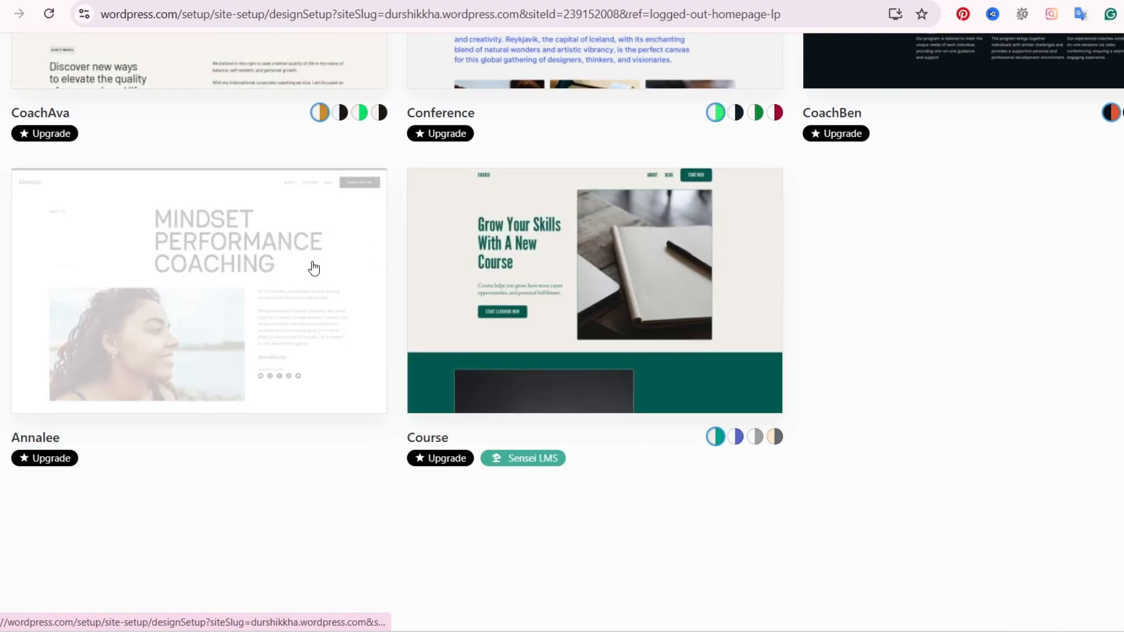
{"action": "scroll", "coordinate": [314, 268], "scroll_direction": "up", "scroll_amount": 7}
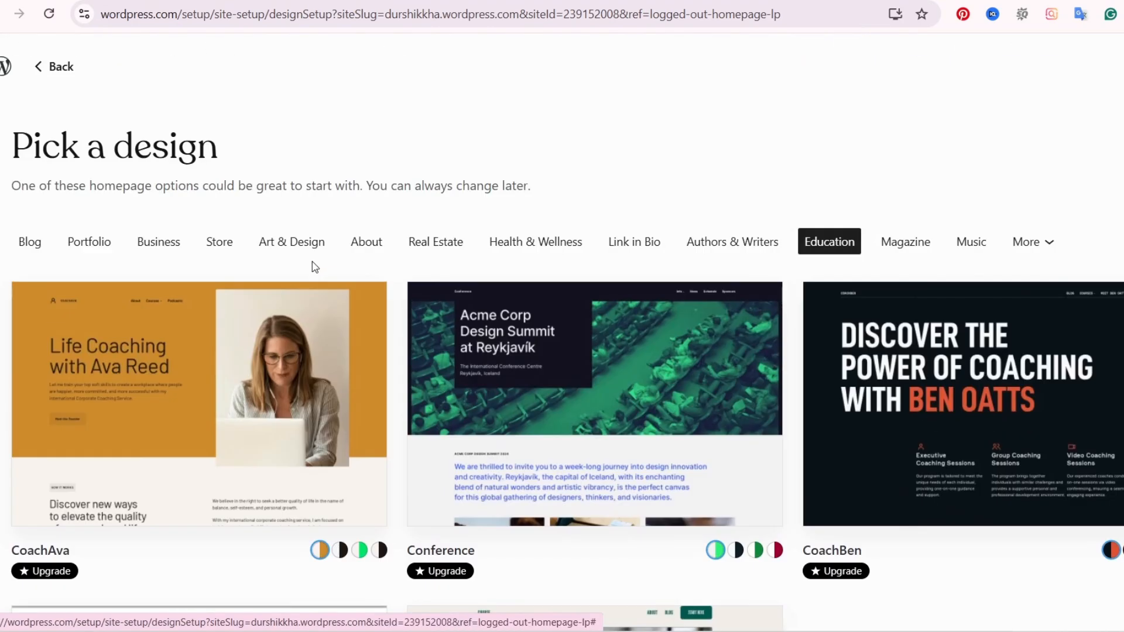
{"action": "scroll", "coordinate": [314, 268], "scroll_direction": "down", "scroll_amount": 1}
{"action": "scroll", "coordinate": [315, 268], "scroll_direction": "up", "scroll_amount": 1}
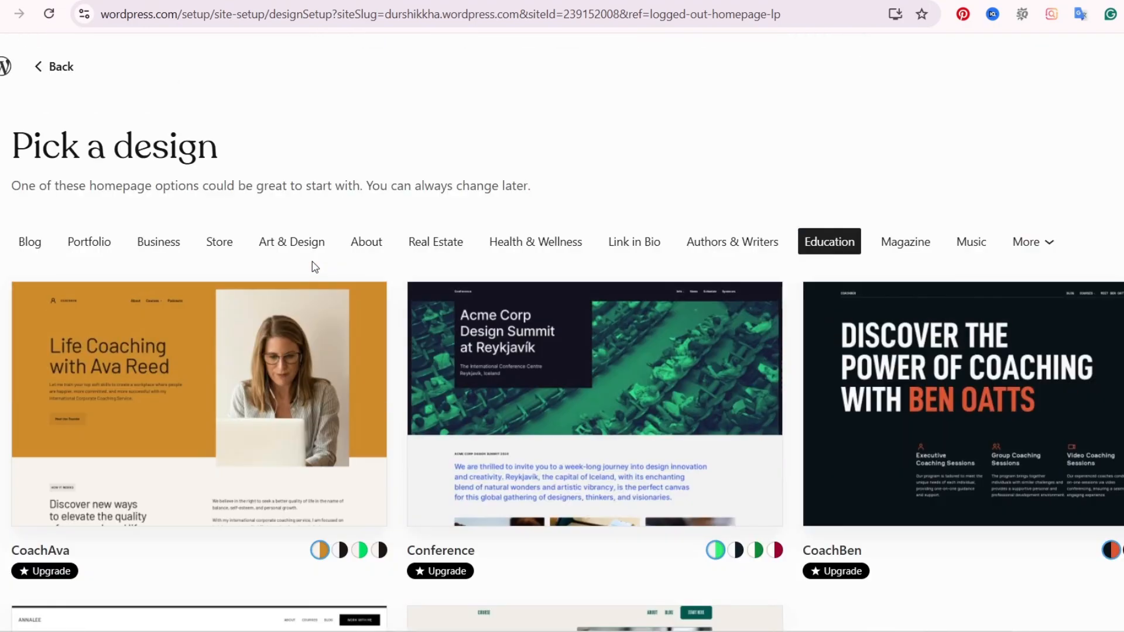
{"action": "scroll", "coordinate": [315, 267], "scroll_direction": "down", "scroll_amount": 7}
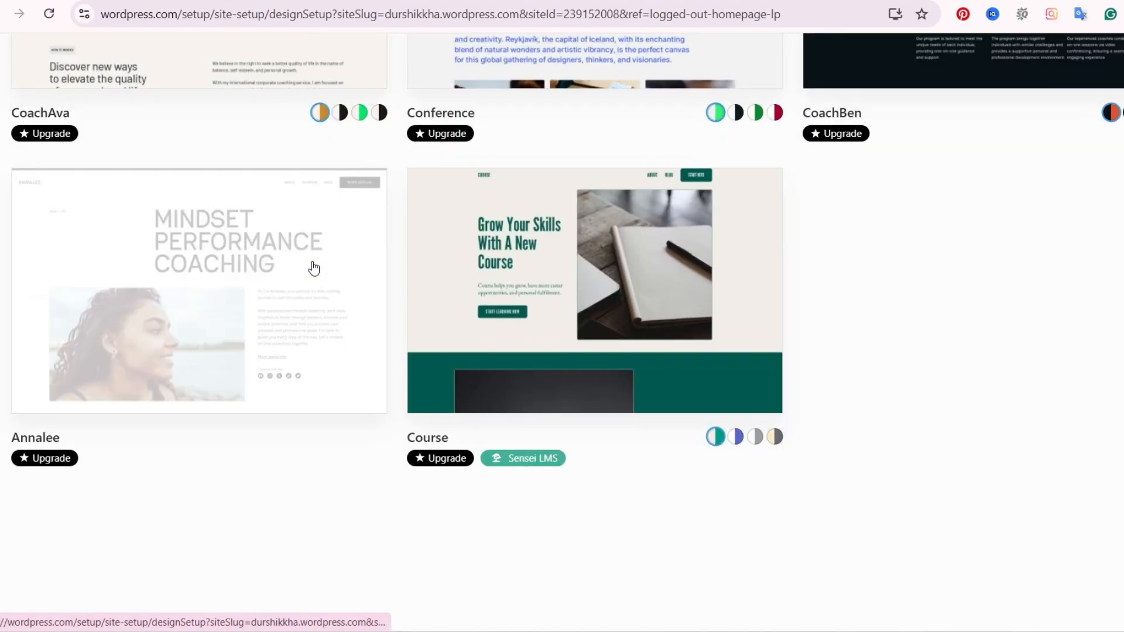
Preview the Course design, check what unlocking it requires, and return to the design picker without upgrading.
{"action": "left_click", "coordinate": [599, 278]}
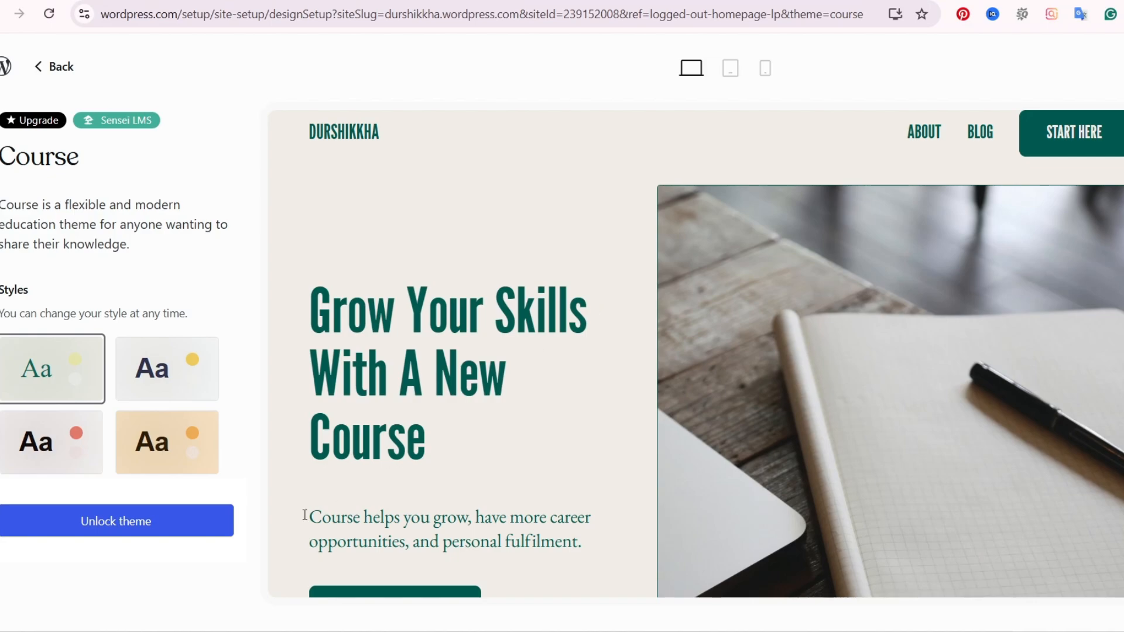
{"action": "left_click", "coordinate": [106, 531]}
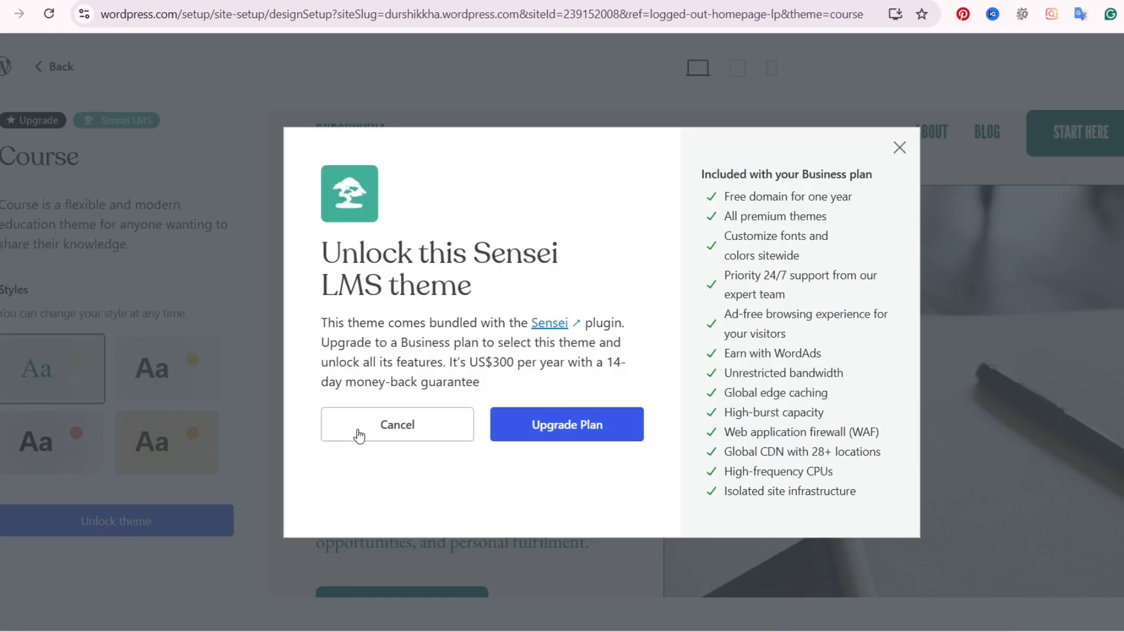
{"action": "left_click", "coordinate": [428, 432]}
{"action": "scroll", "coordinate": [386, 446], "scroll_direction": "down", "scroll_amount": 5}
{"action": "scroll", "coordinate": [386, 446], "scroll_direction": "up", "scroll_amount": 6}
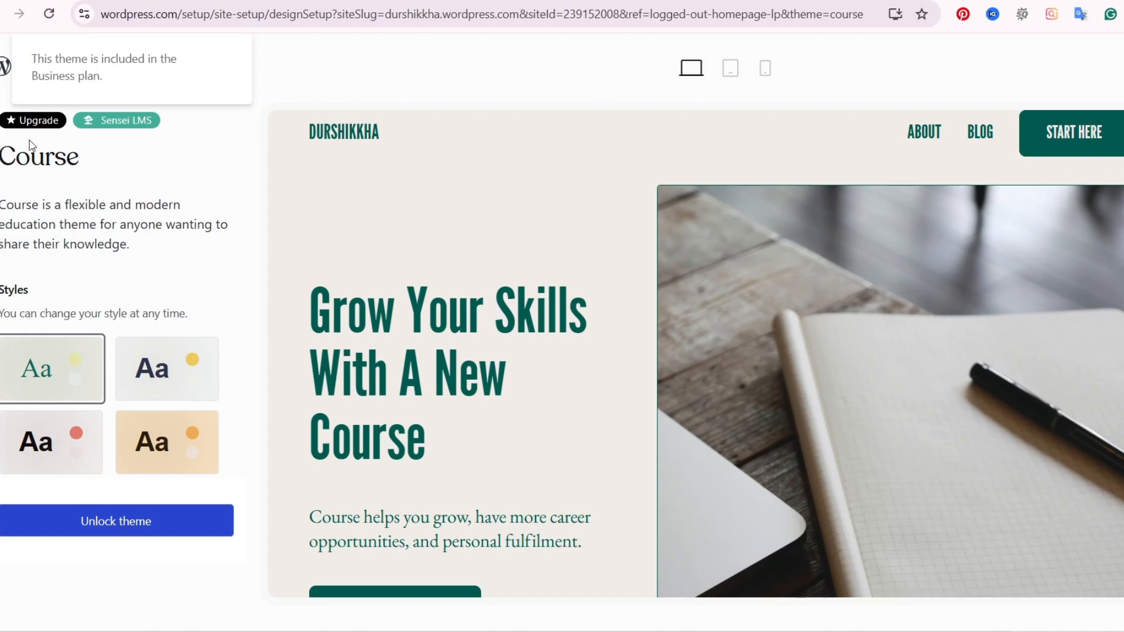
{"action": "left_click", "coordinate": [38, 67]}
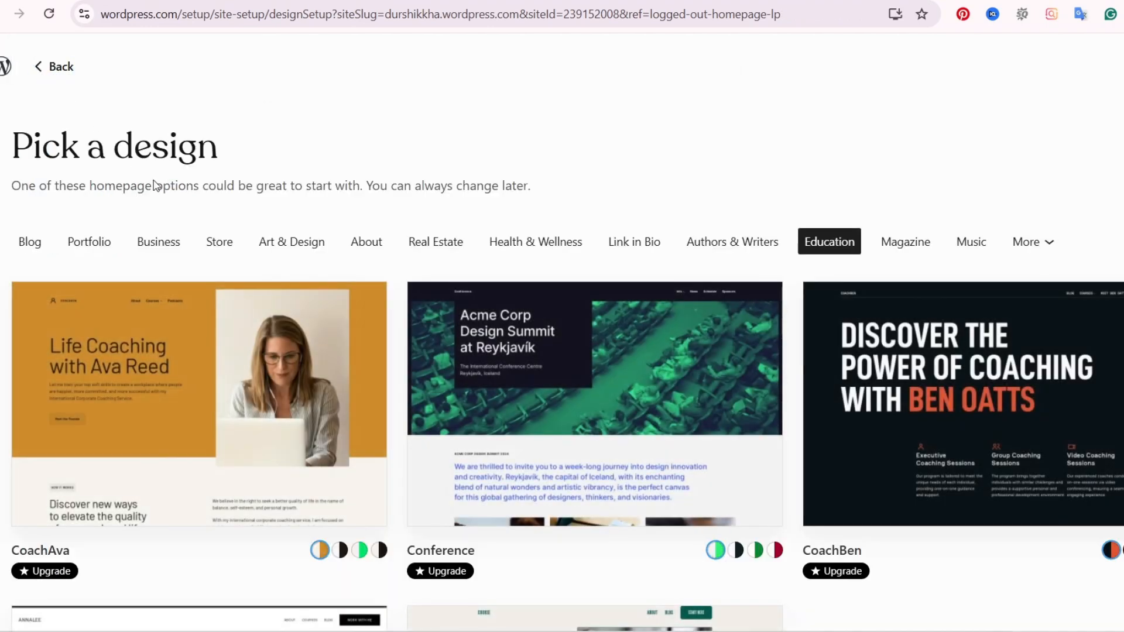
Choose the free Twenty Twenty-Five design from the Blog category and continue with its default style.
{"action": "left_click", "coordinate": [30, 242]}
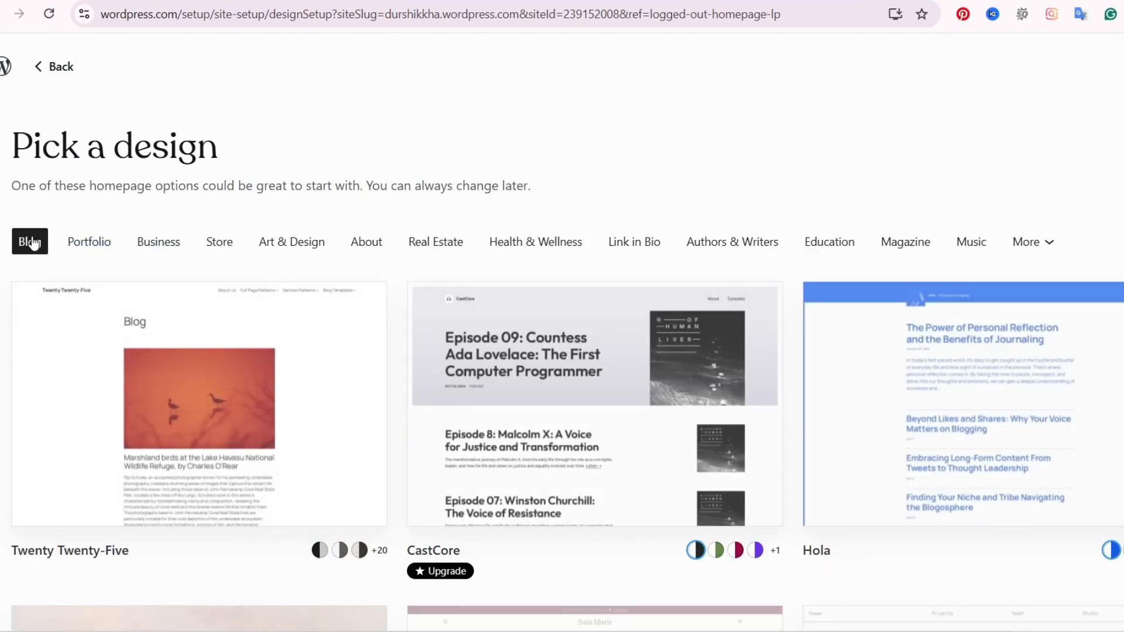
{"action": "scroll", "coordinate": [200, 389], "scroll_direction": "down", "scroll_amount": 4}
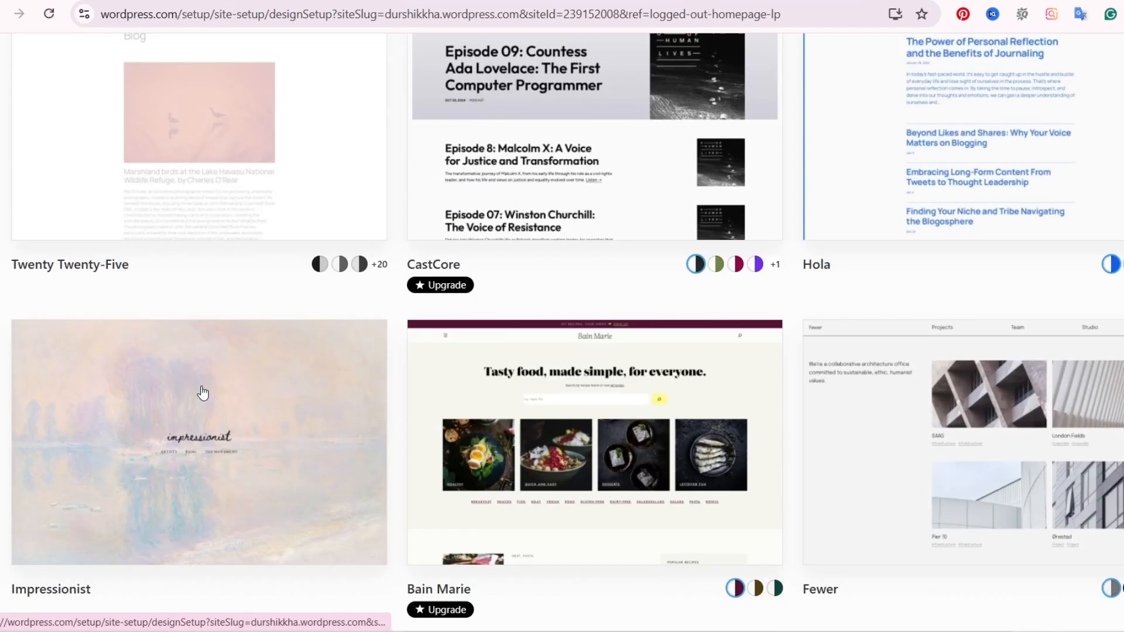
{"action": "scroll", "coordinate": [200, 389], "scroll_direction": "up", "scroll_amount": 1}
{"action": "scroll", "coordinate": [201, 388], "scroll_direction": "down", "scroll_amount": 3}
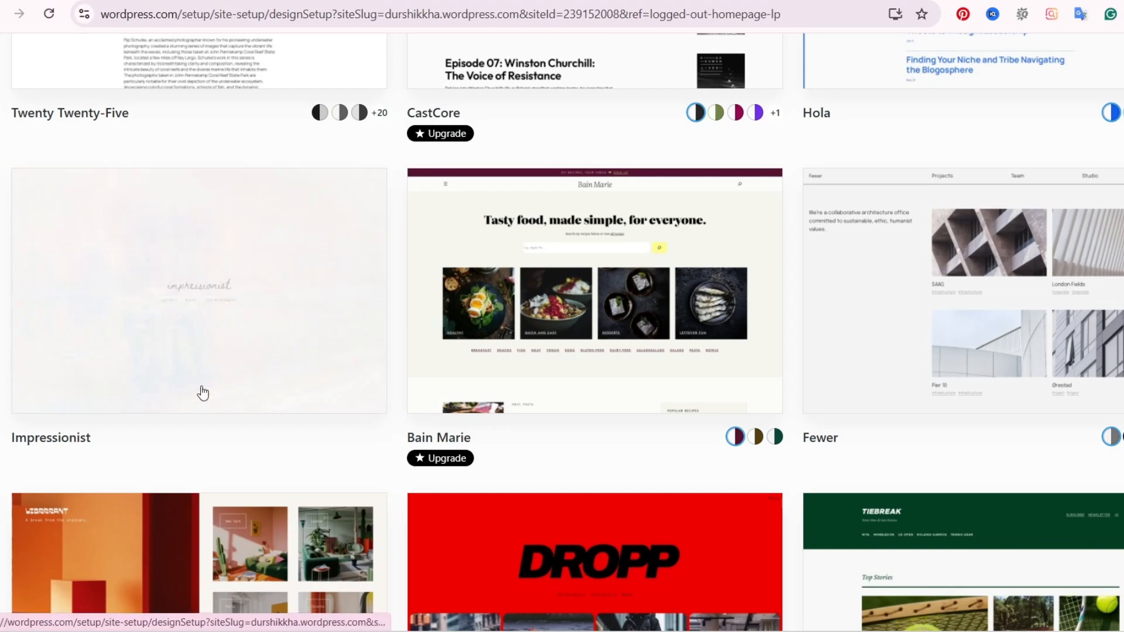
{"action": "scroll", "coordinate": [202, 392], "scroll_direction": "up", "scroll_amount": 3}
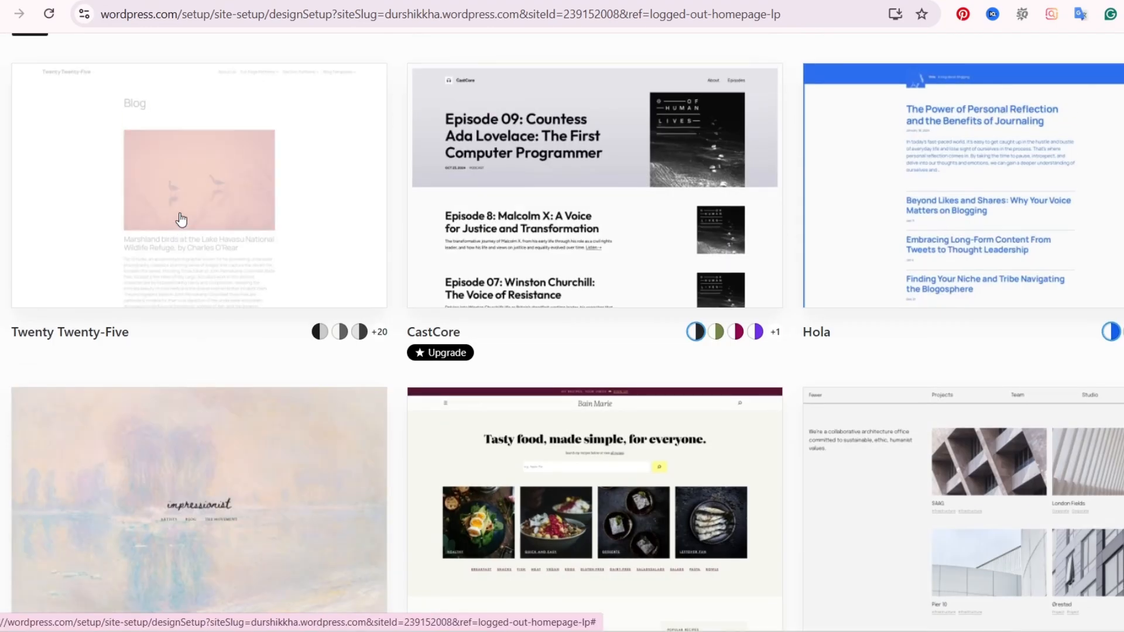
{"action": "left_click", "coordinate": [179, 220]}
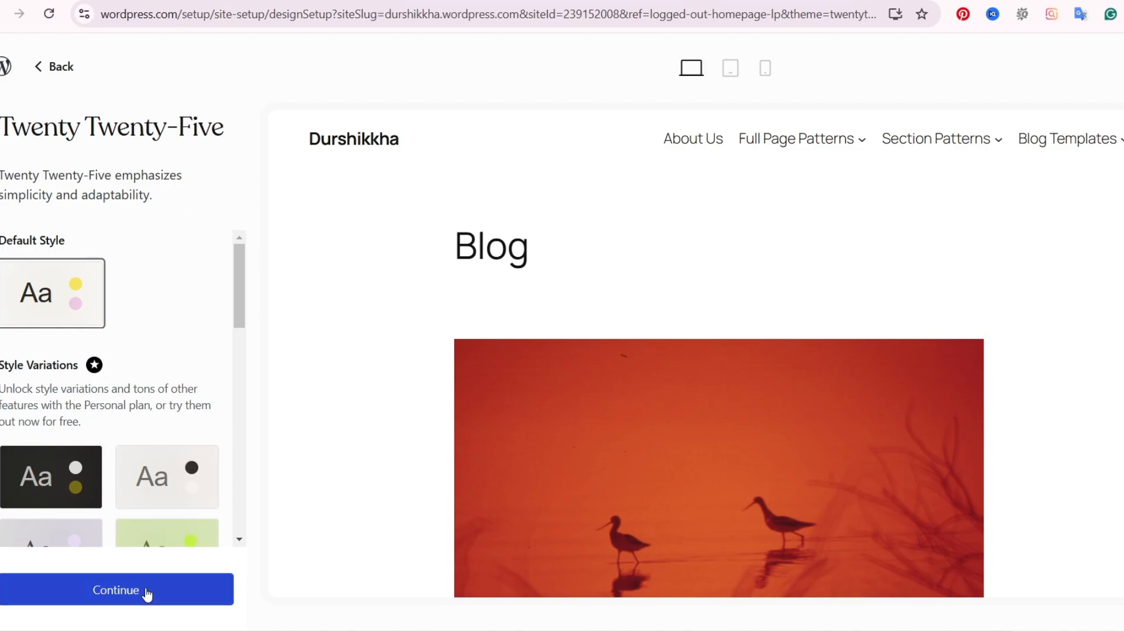
{"action": "left_click", "coordinate": [147, 593]}
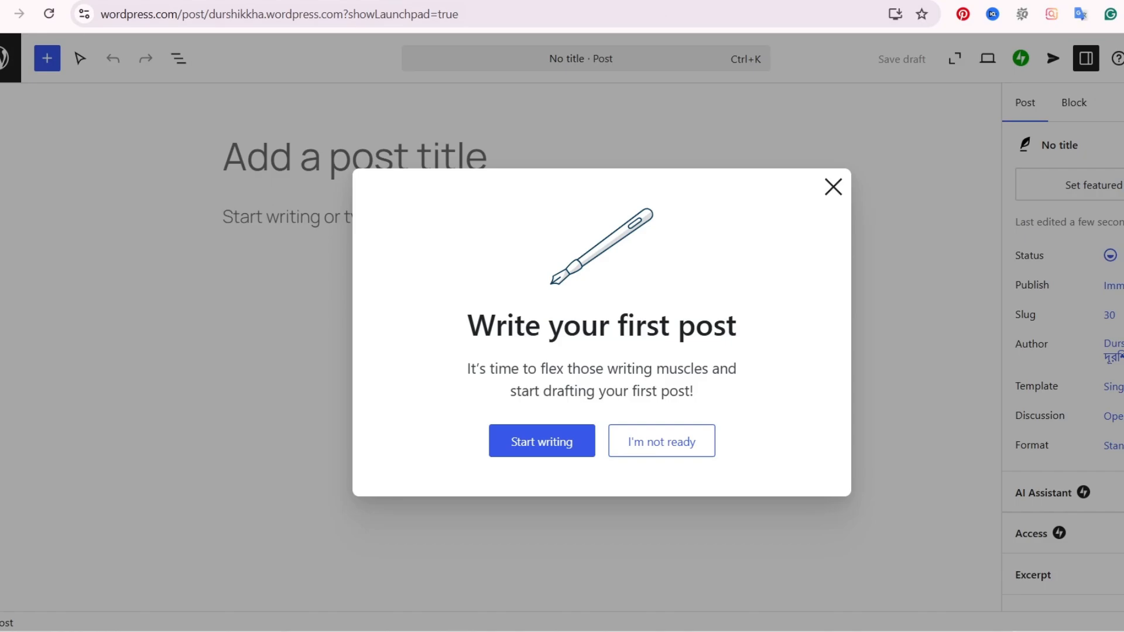
Start writing the first post and title it "How to use MS Office?".
{"action": "left_click", "coordinate": [620, 0]}
{"action": "left_click", "coordinate": [384, 0]}
{"action": "left_click", "coordinate": [536, 445]}
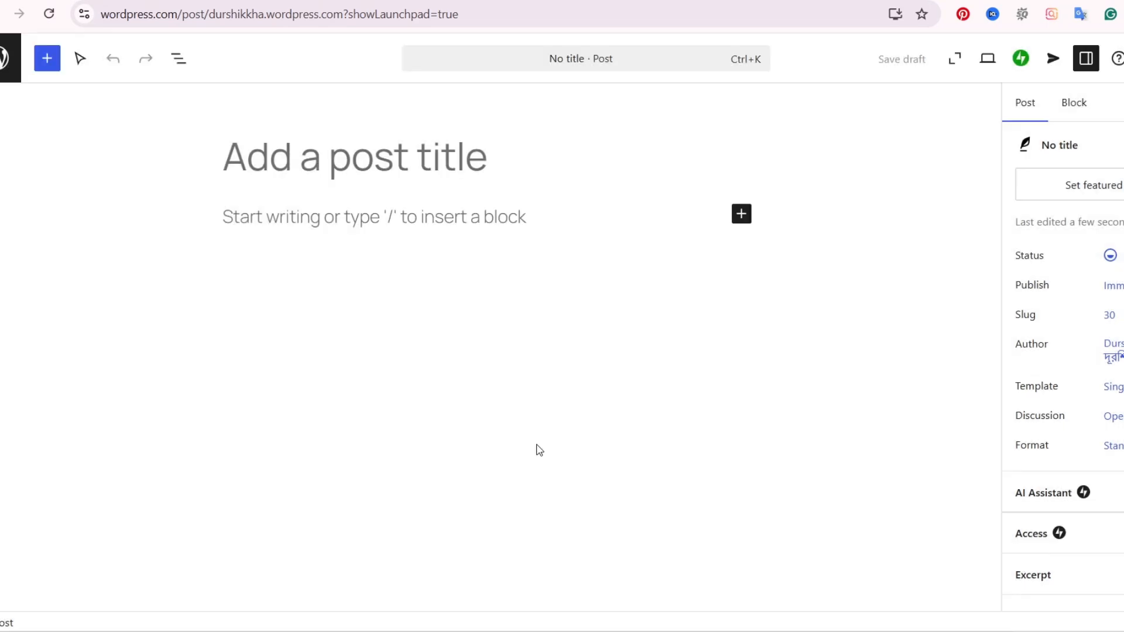
{"action": "left_click", "coordinate": [366, 157]}
{"action": "type", "text": "How "}
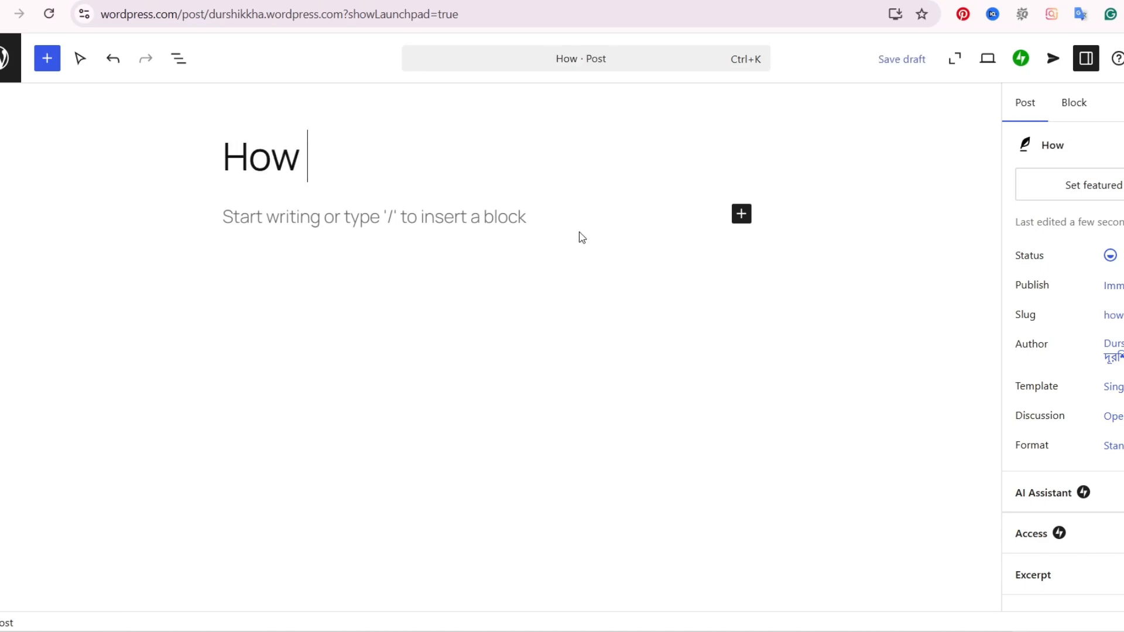
{"action": "type", "text": "to use"}
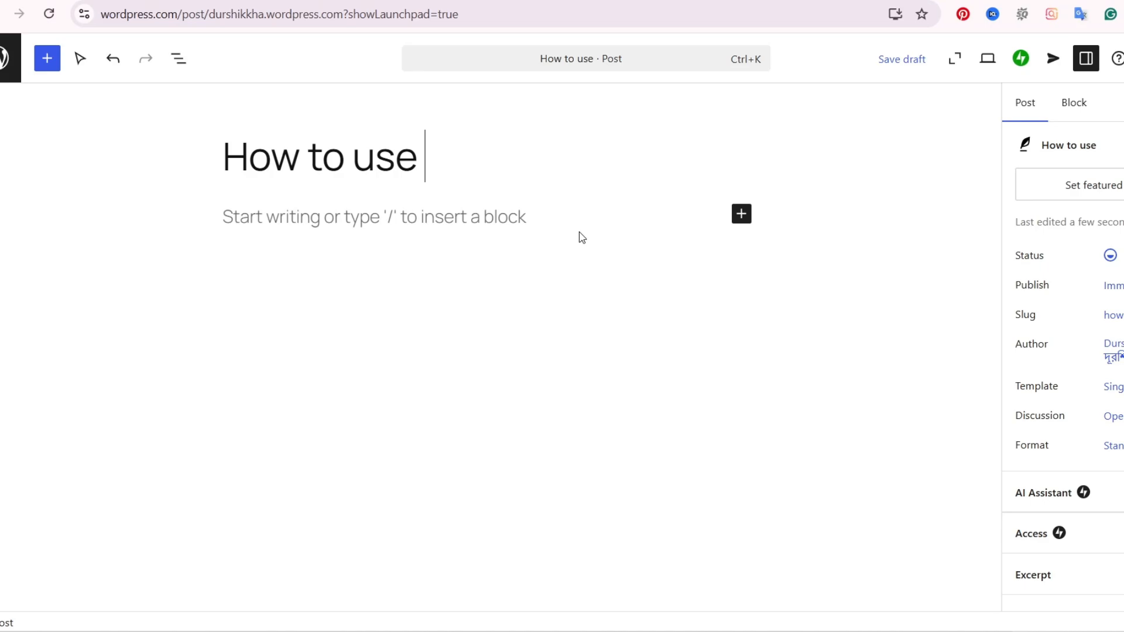
{"action": "type", "text": " MS Offi"}
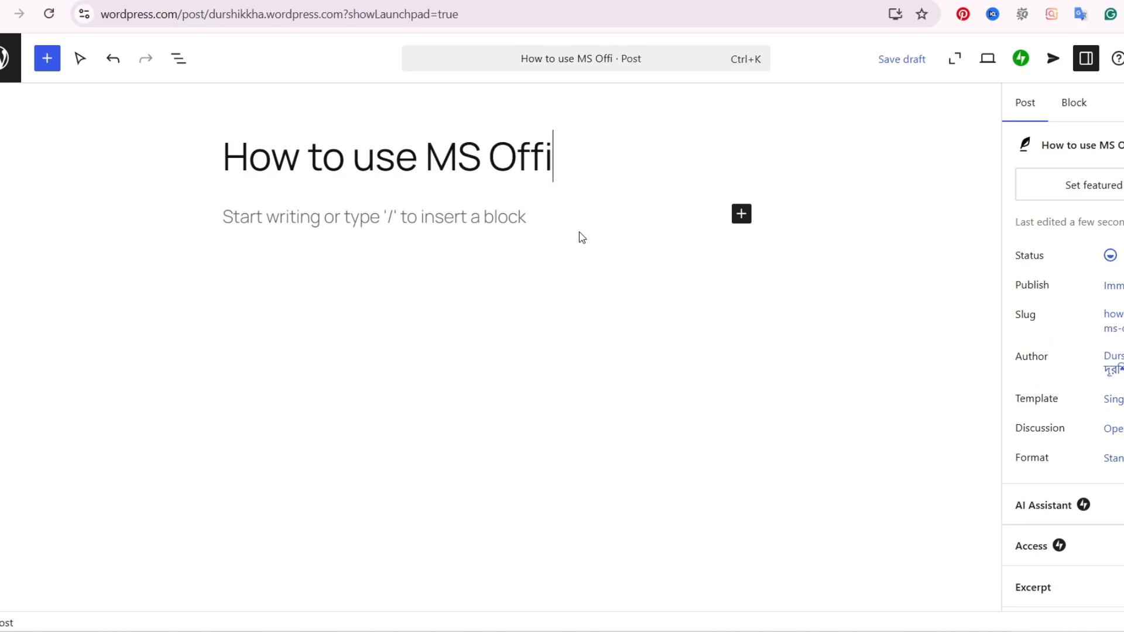
{"action": "type", "text": "ce?"}
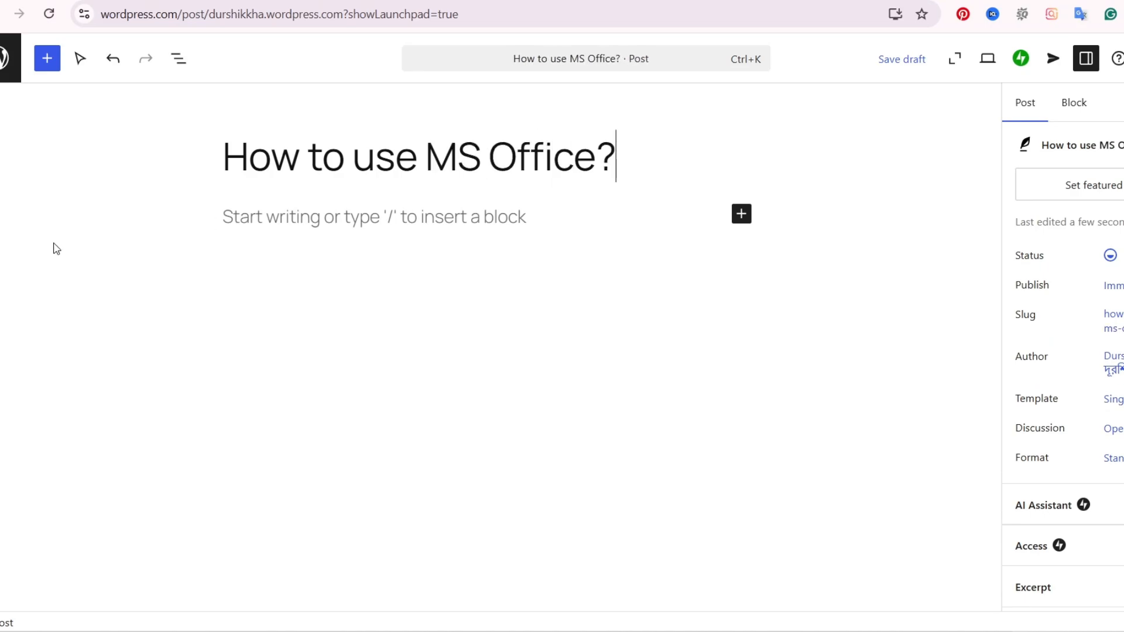
Write two paragraphs in the post body, "kfnf" and "This is first Headline".
{"action": "left_click", "coordinate": [376, 220]}
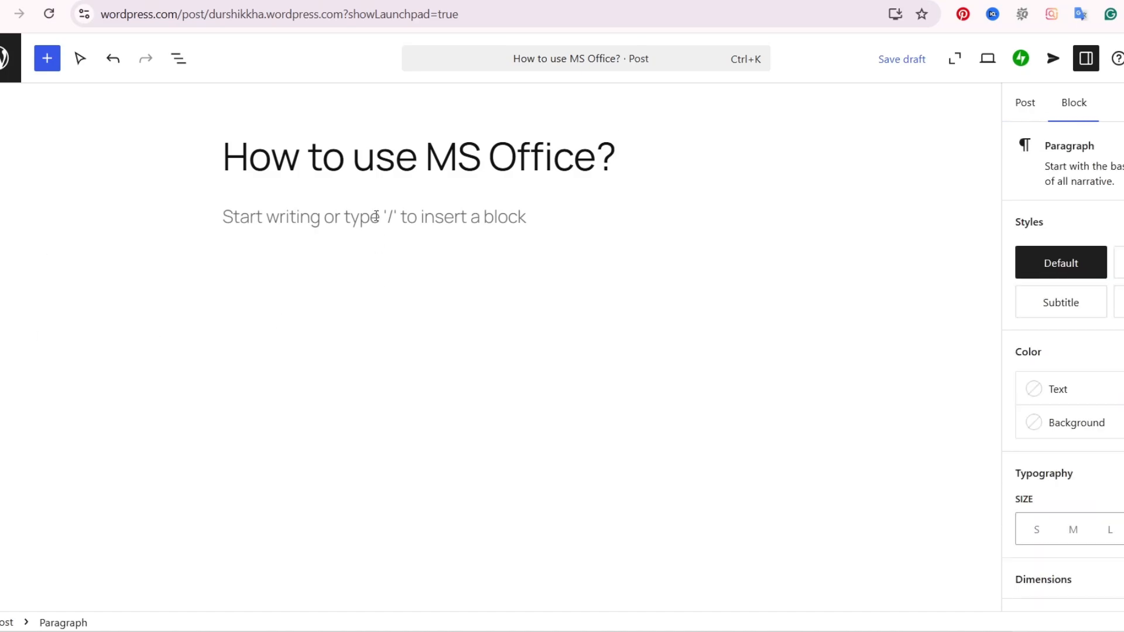
{"action": "type", "text": "kfnf"}
{"action": "key", "text": "Return"}
{"action": "type", "text": "GT"}
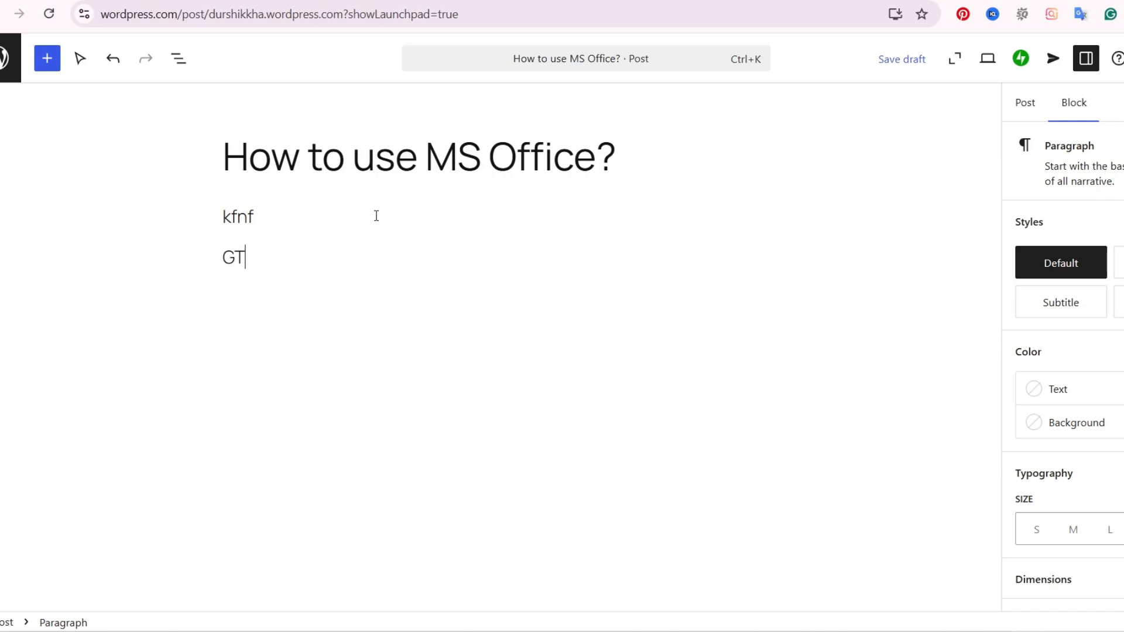
{"action": "key", "text": "BackSpace"}
{"action": "key", "text": "BackSpace"}
{"action": "type", "text": "This"}
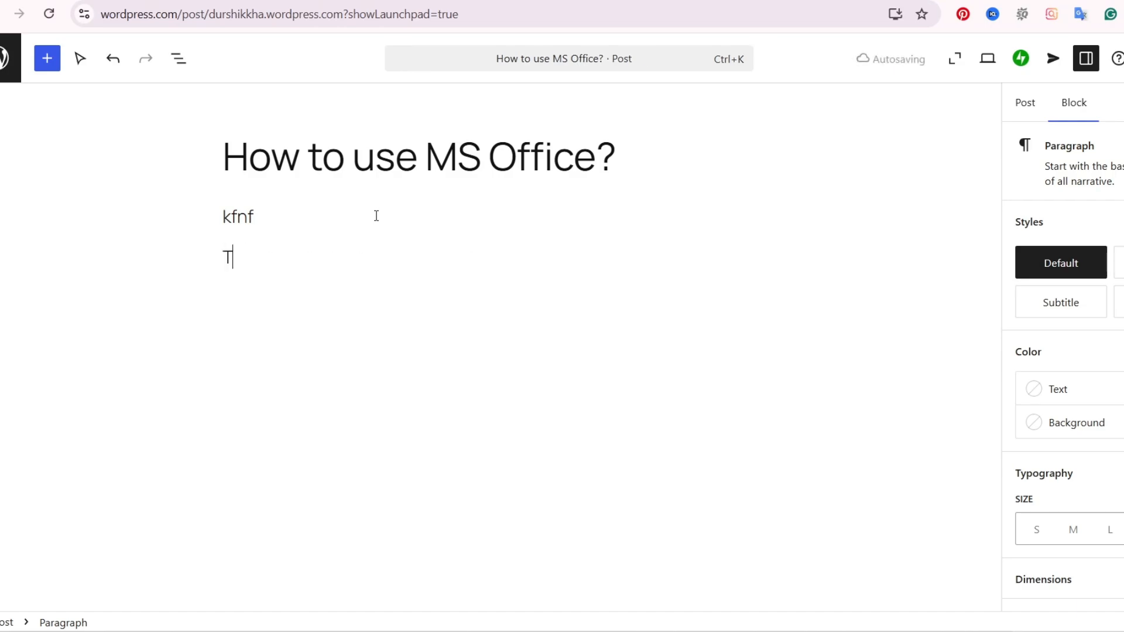
{"action": "type", "text": " is first"}
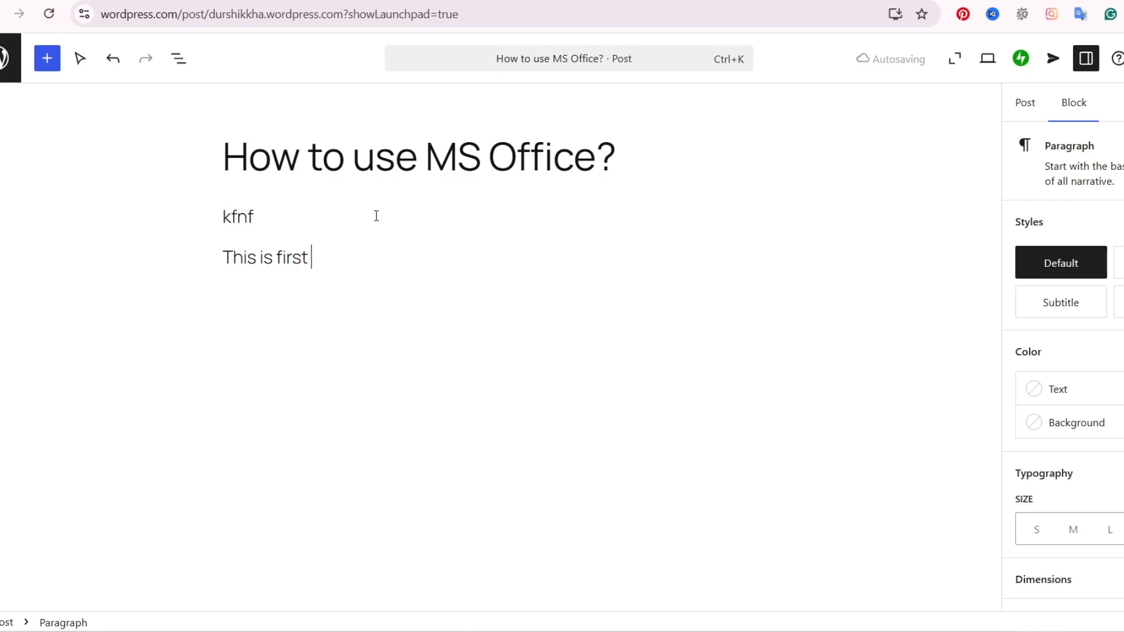
{"action": "type", "text": " Headline"}
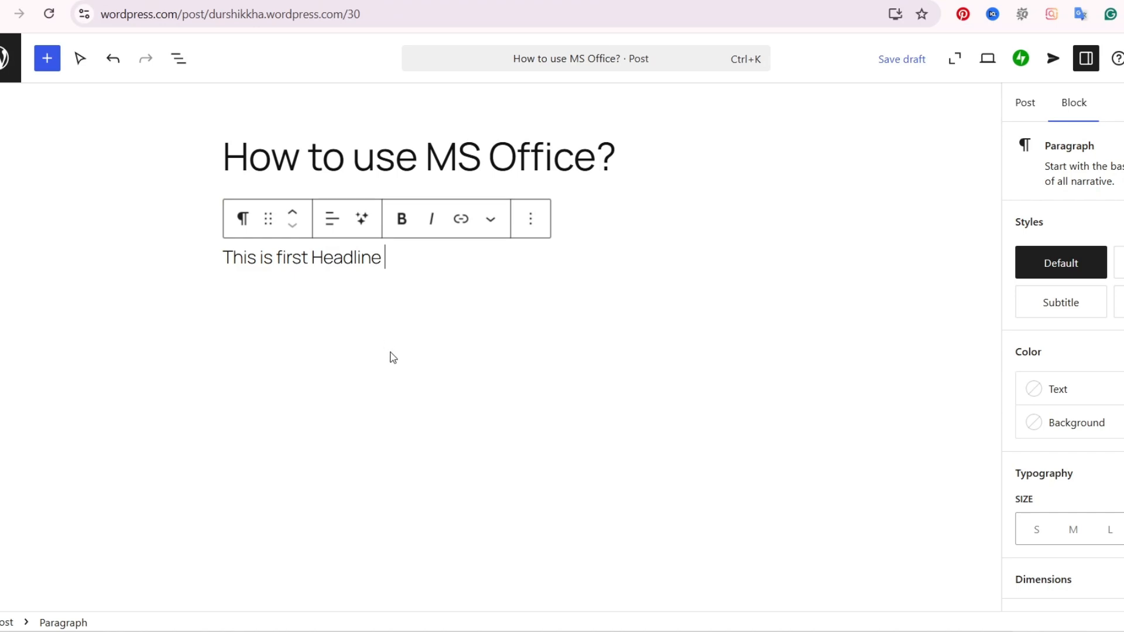
Switch to the Google results for "wordpress" and look through the page and its search suggestions for sample text.
{"action": "left_click", "coordinate": [246, 2]}
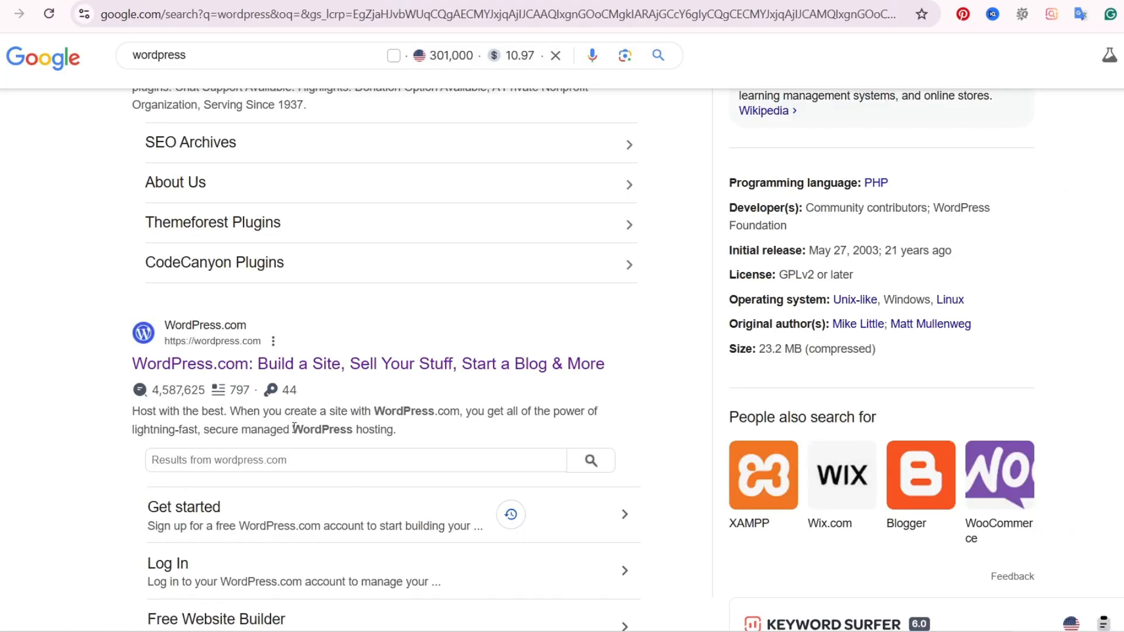
{"action": "scroll", "coordinate": [301, 436], "scroll_direction": "down", "scroll_amount": 15}
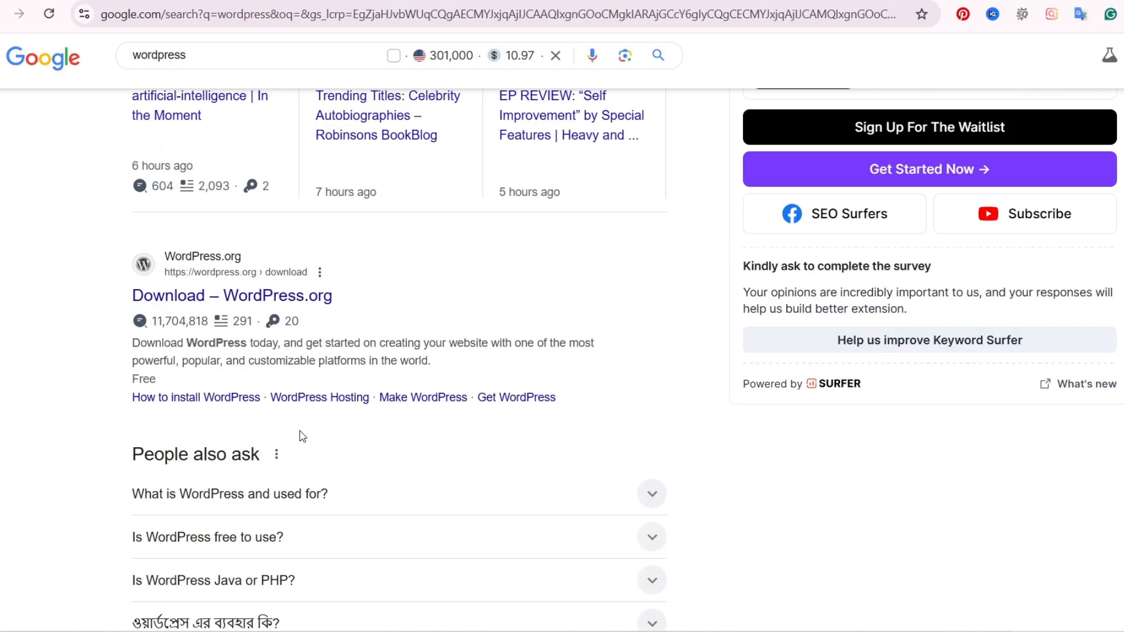
{"action": "scroll", "coordinate": [301, 436], "scroll_direction": "down", "scroll_amount": 10}
{"action": "scroll", "coordinate": [301, 435], "scroll_direction": "down", "scroll_amount": 4}
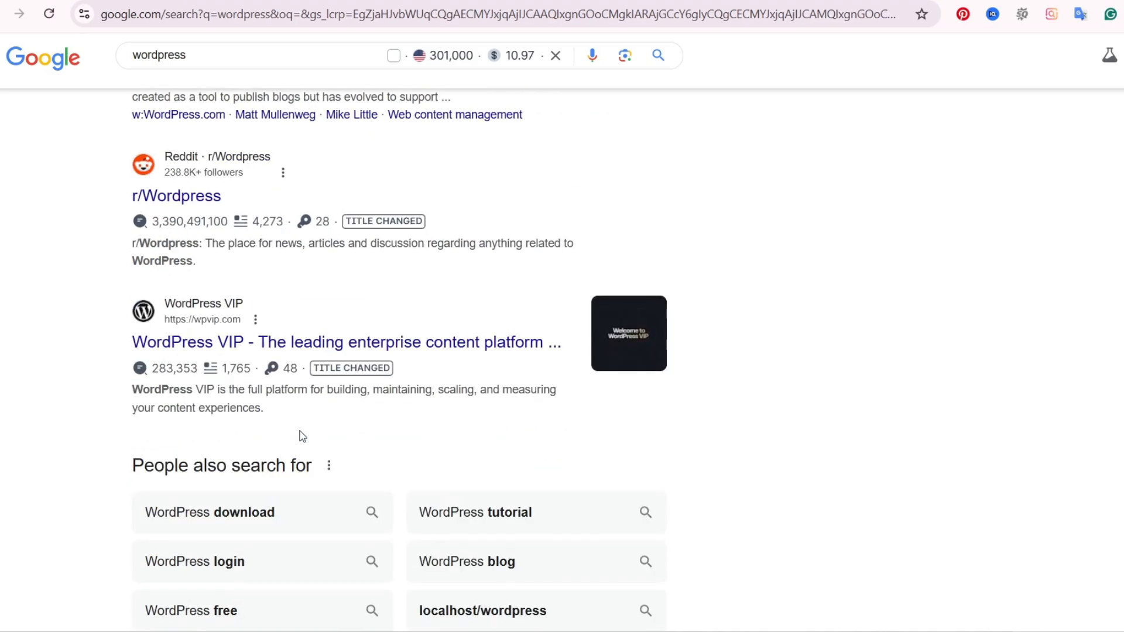
{"action": "scroll", "coordinate": [301, 436], "scroll_direction": "down", "scroll_amount": 4}
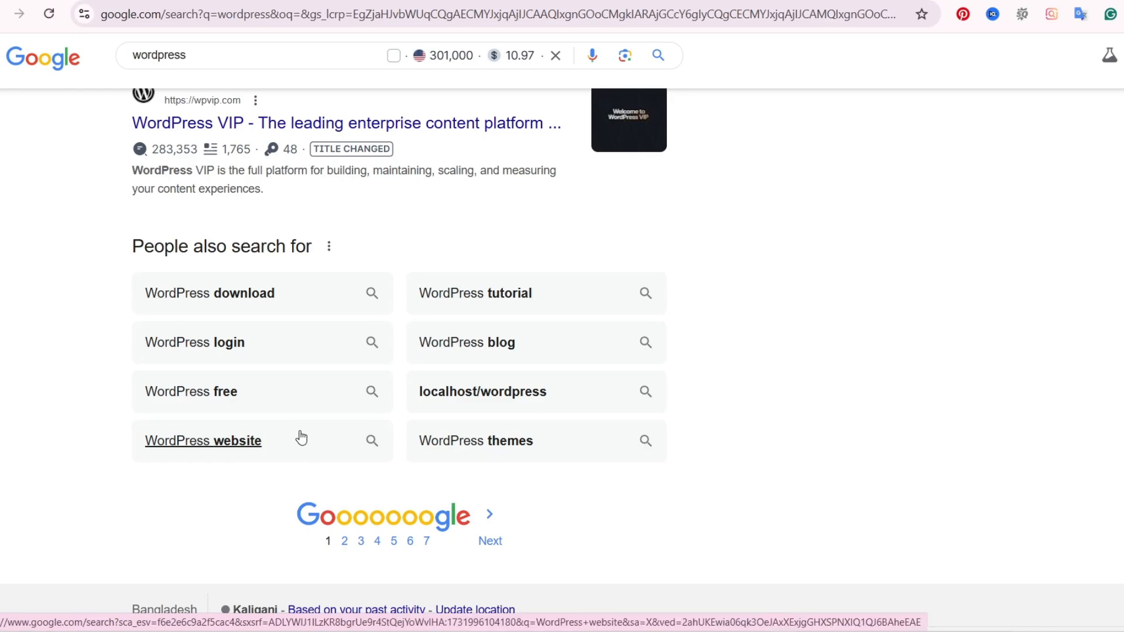
{"action": "scroll", "coordinate": [301, 438], "scroll_direction": "up", "scroll_amount": 15}
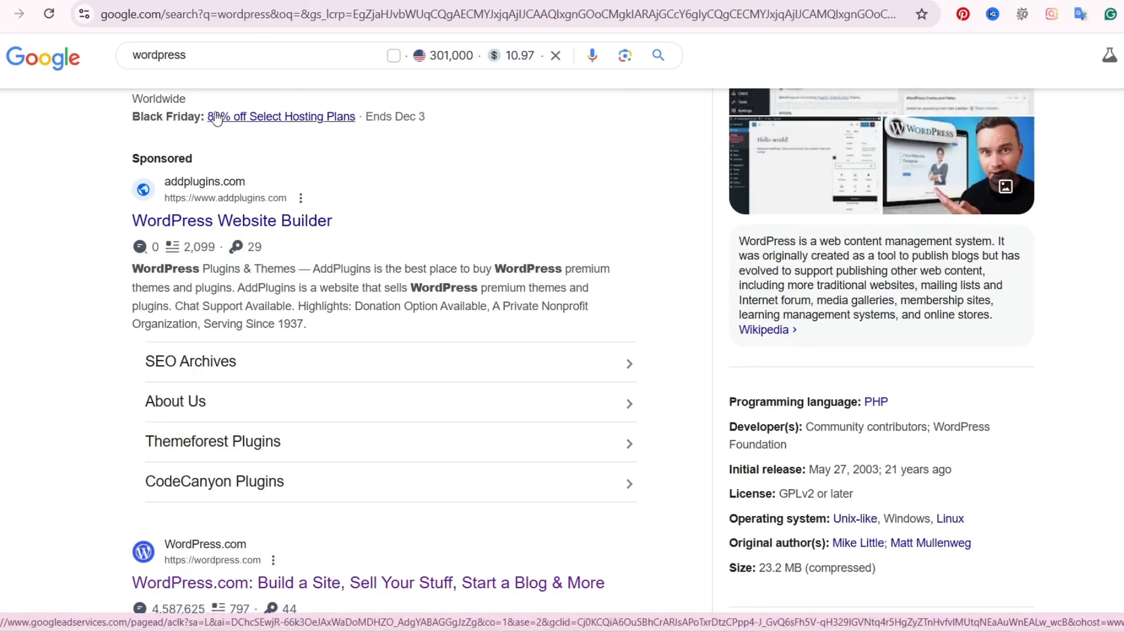
{"action": "left_click", "coordinate": [223, 55]}
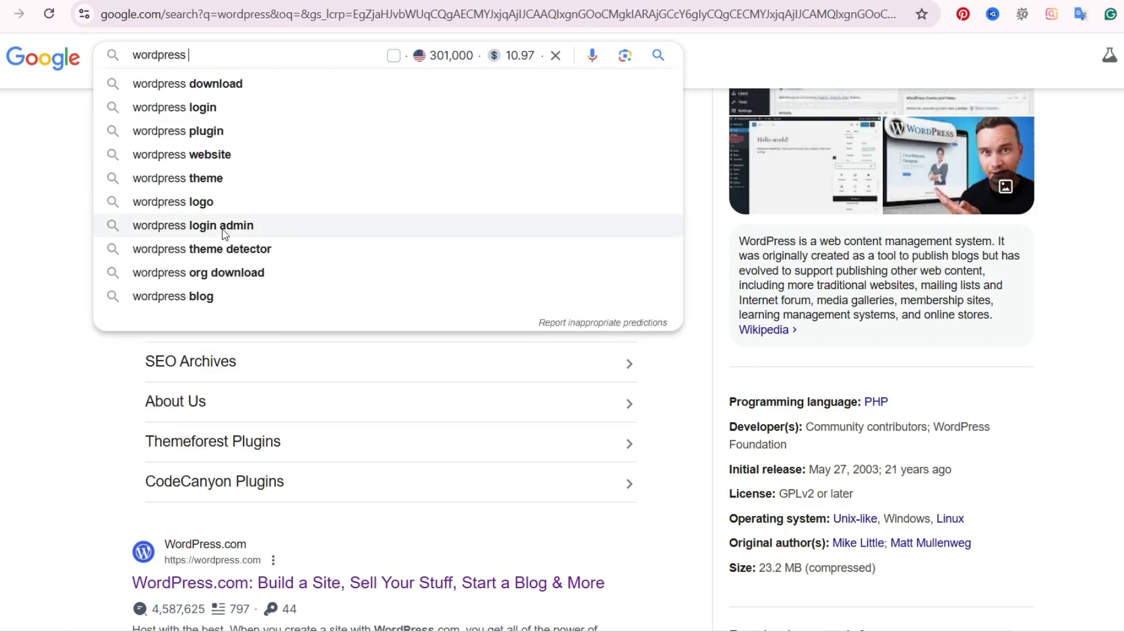
Open the WordPress article on Wikipedia, linked from the Google results, and copy its opening paragraph.
{"action": "left_click", "coordinate": [781, 329]}
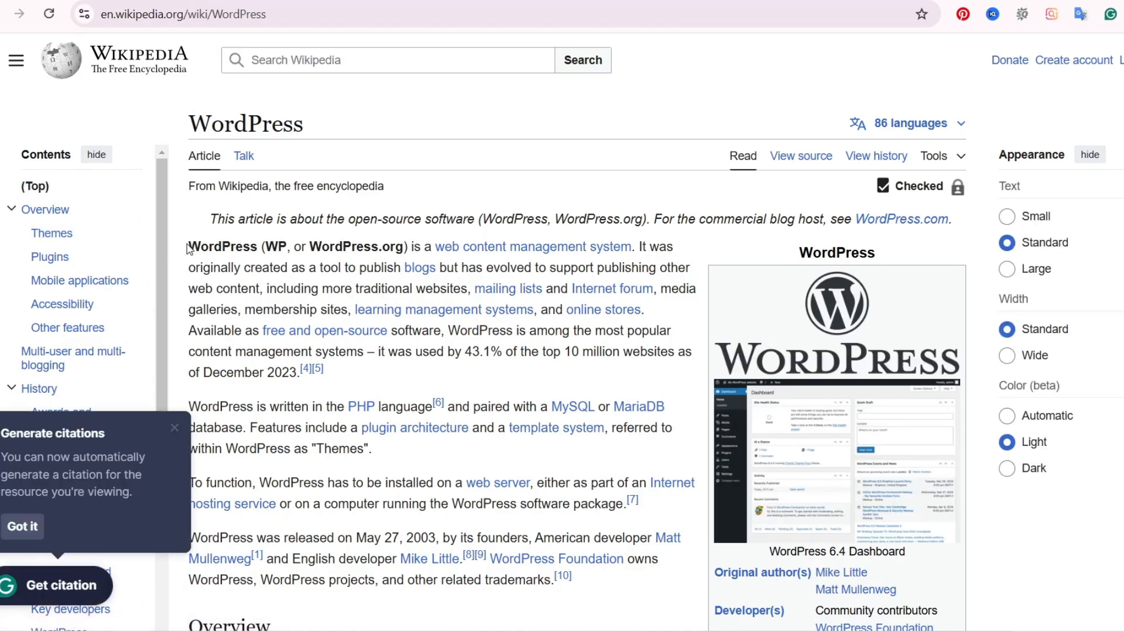
{"action": "left_click_drag", "start_coordinate": [188, 246], "coordinate": [298, 381]}
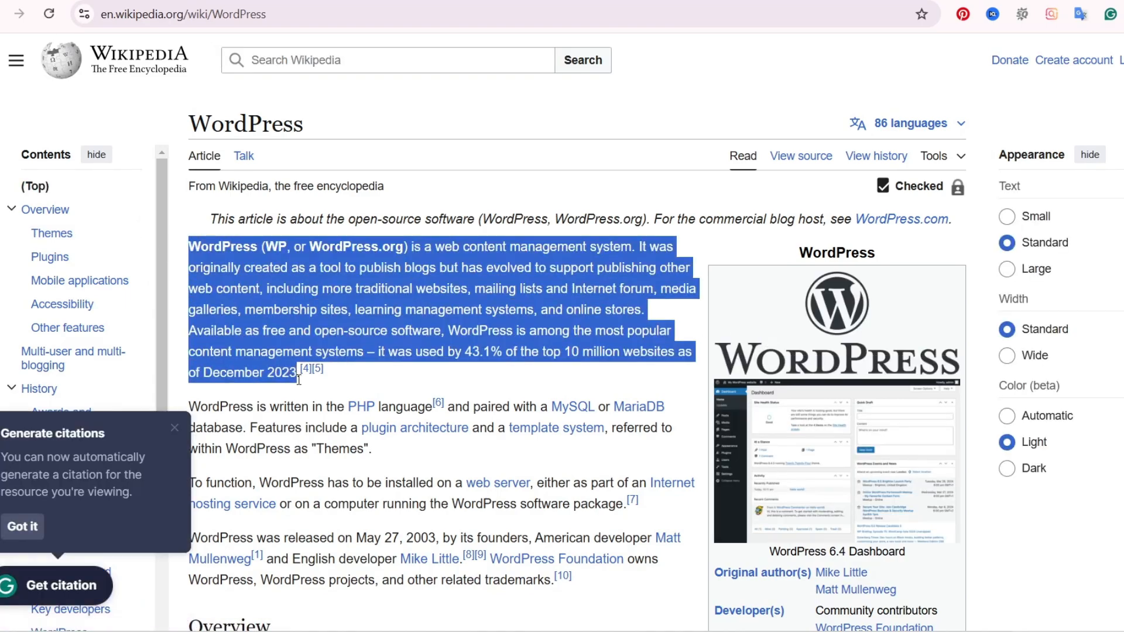
{"action": "right_click", "coordinate": [299, 315]}
{"action": "left_click", "coordinate": [328, 339]}
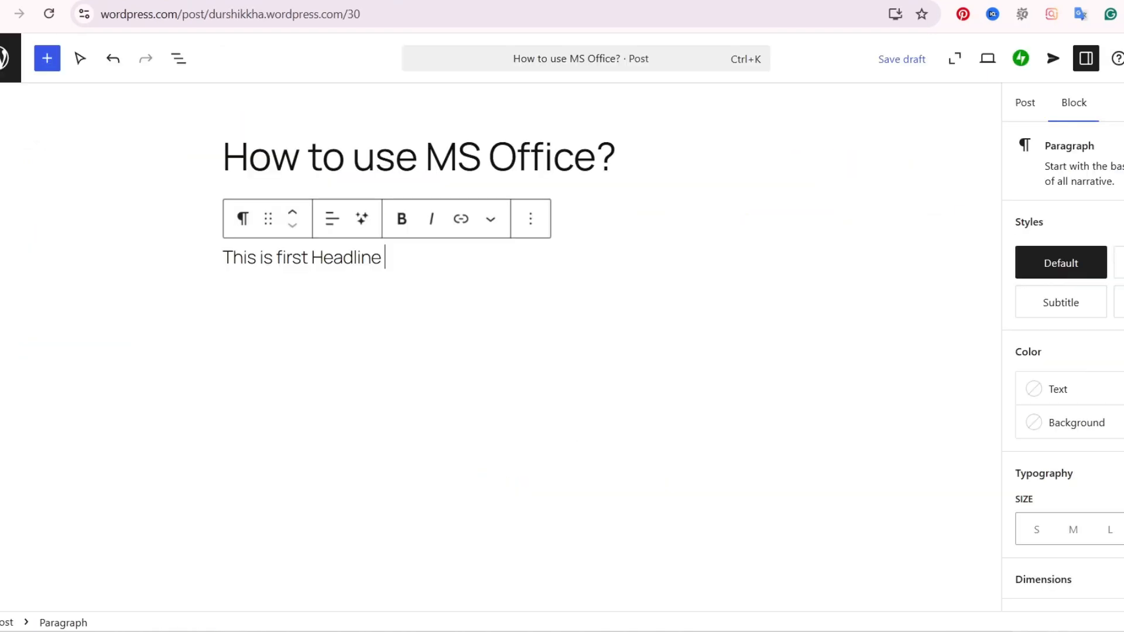
Delete the "kfnf" and "This is first Headline" paragraphs from the post body in the WordPress editor.
{"action": "left_click_drag", "start_coordinate": [444, 266], "coordinate": [262, 281]}
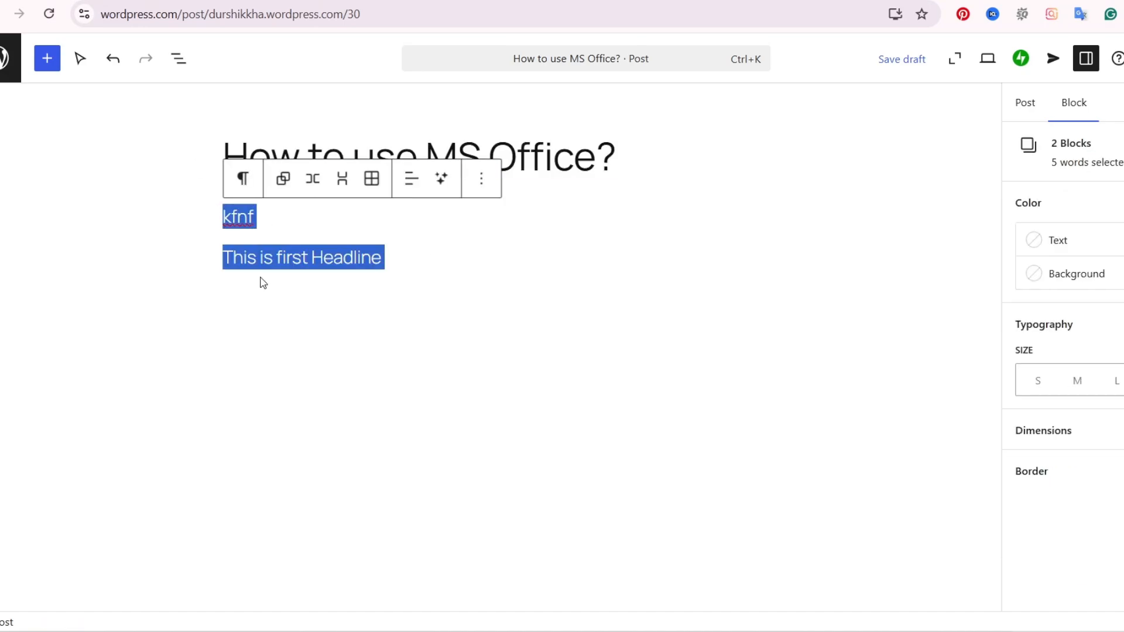
{"action": "left_click", "coordinate": [274, 264]}
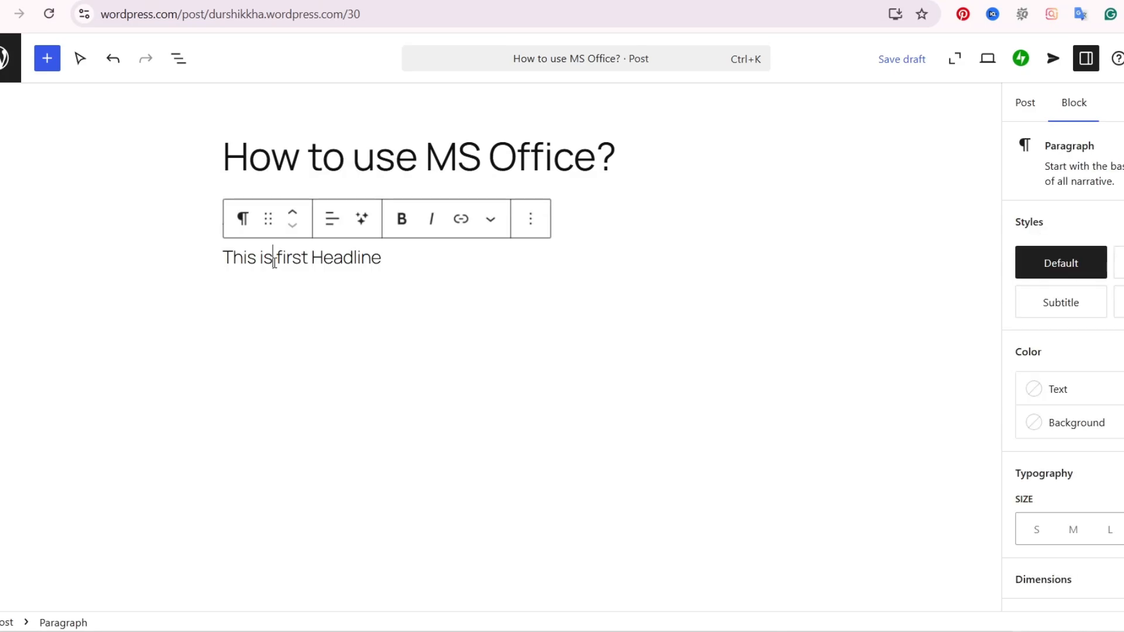
{"action": "left_click", "coordinate": [394, 326]}
{"action": "left_click_drag", "start_coordinate": [394, 273], "coordinate": [215, 197]}
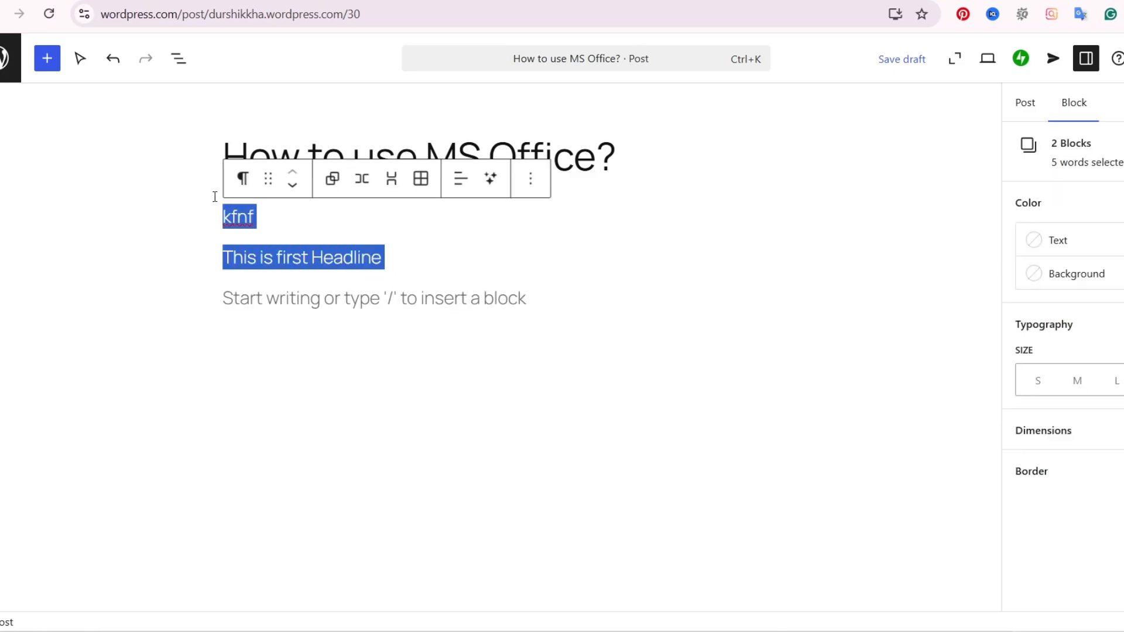
{"action": "key", "text": "BackSpace"}
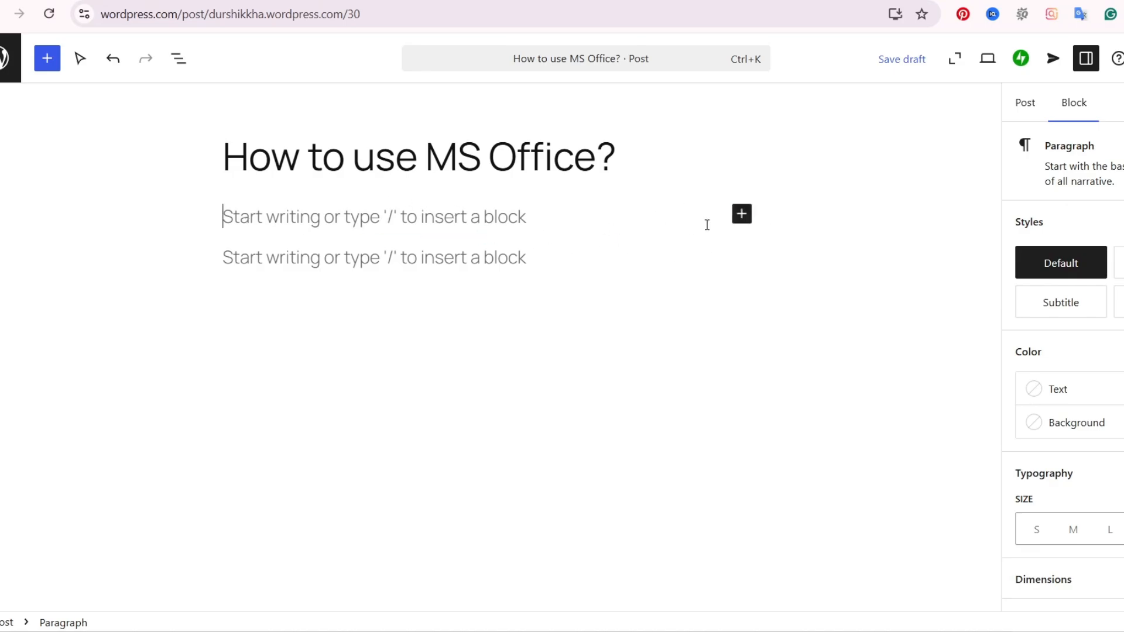
Show the block types available for insertion and return to the first empty paragraph of the post body.
{"action": "left_click", "coordinate": [744, 219]}
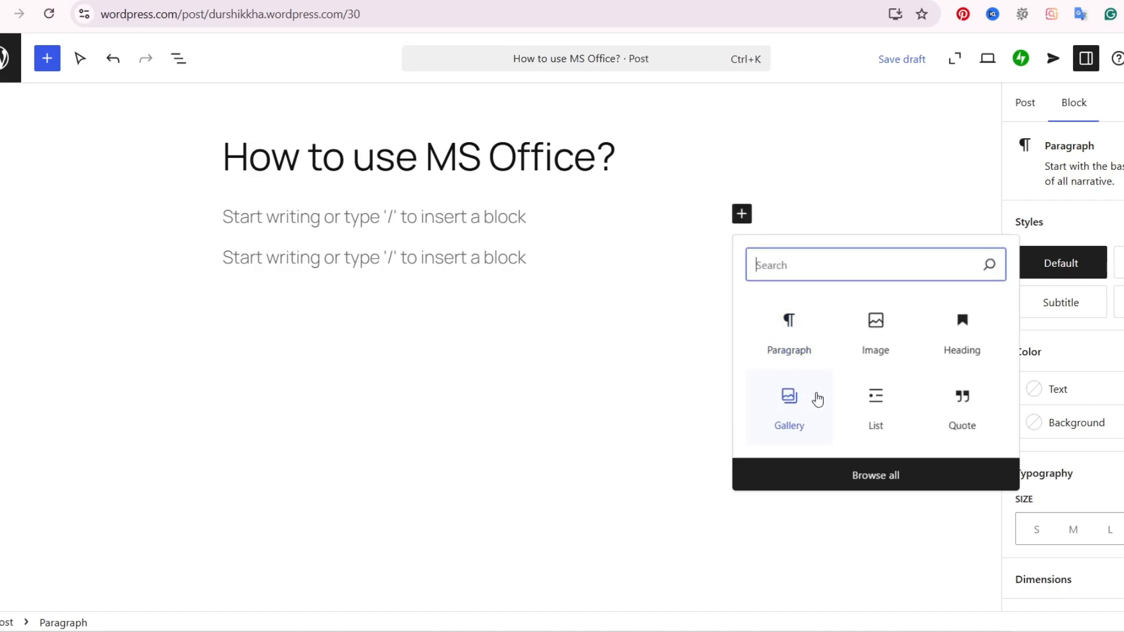
{"action": "left_click", "coordinate": [269, 221]}
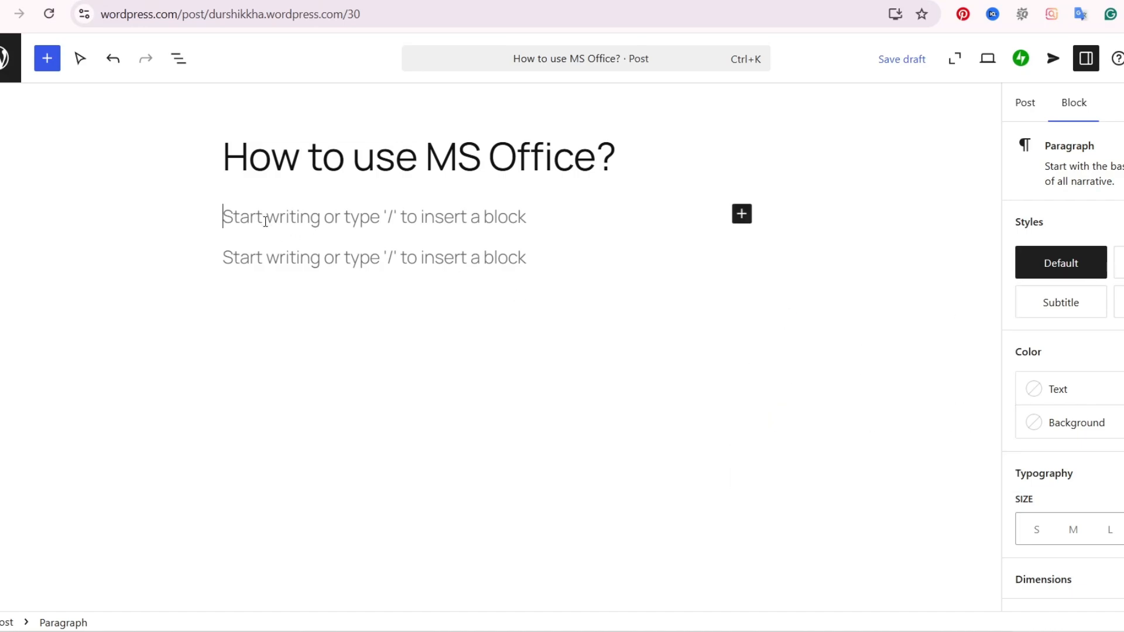
Paste the copied WordPress introduction into the first empty paragraph of the post body.
{"action": "key", "text": "ctrl+v"}
{"action": "scroll", "coordinate": [299, 300], "scroll_direction": "up", "scroll_amount": 1}
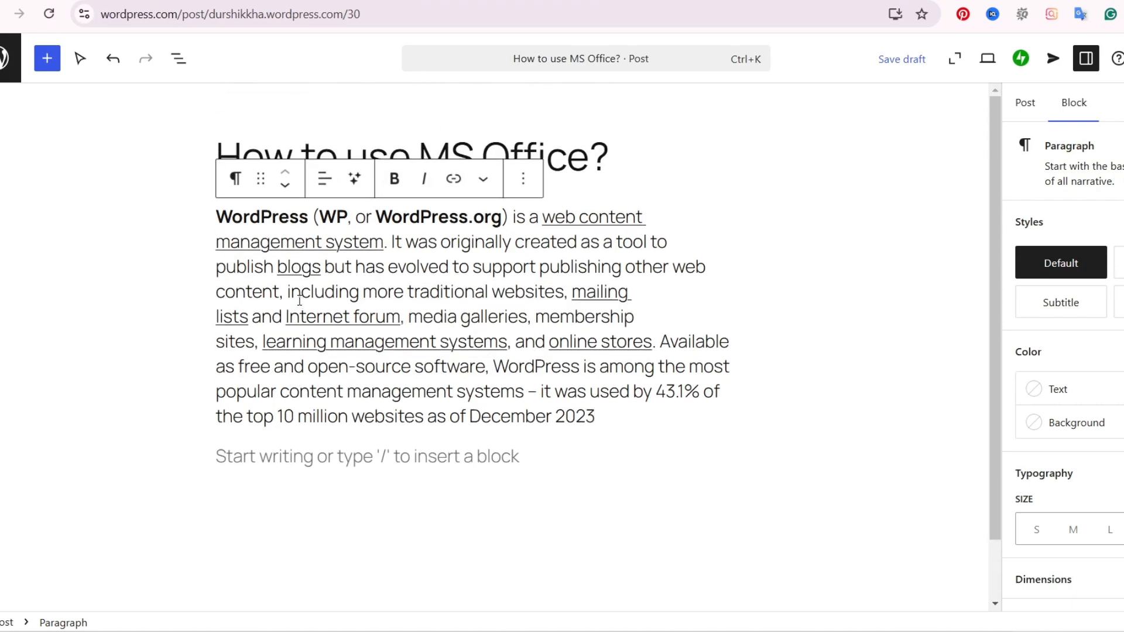
{"action": "double_click", "coordinate": [272, 223]}
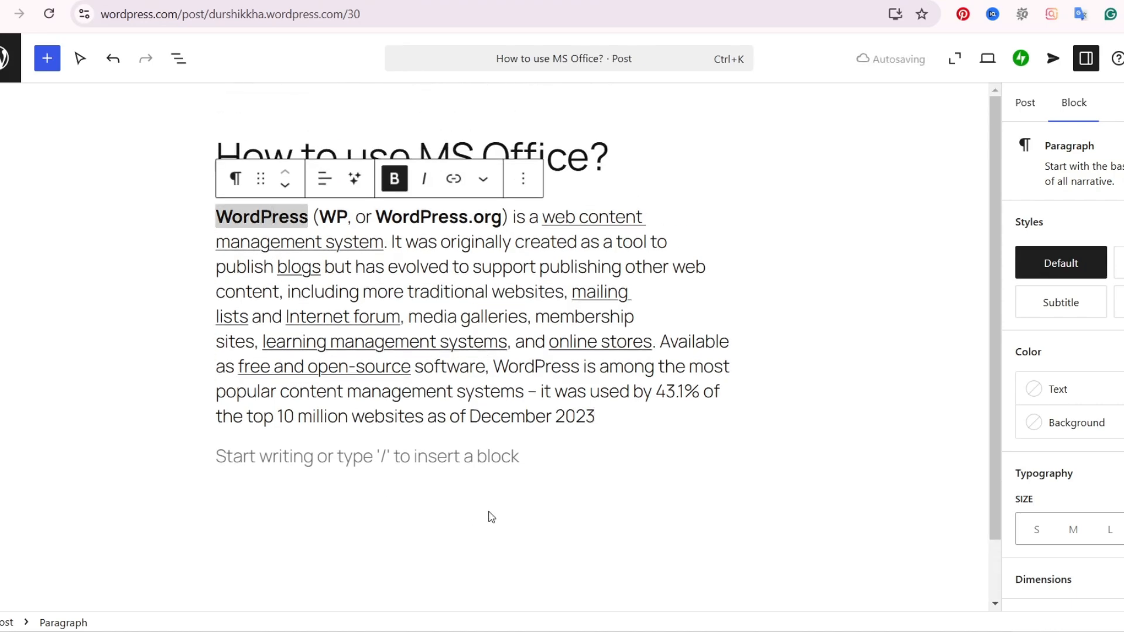
{"action": "left_click", "coordinate": [503, 456]}
{"action": "left_click", "coordinate": [581, 275]}
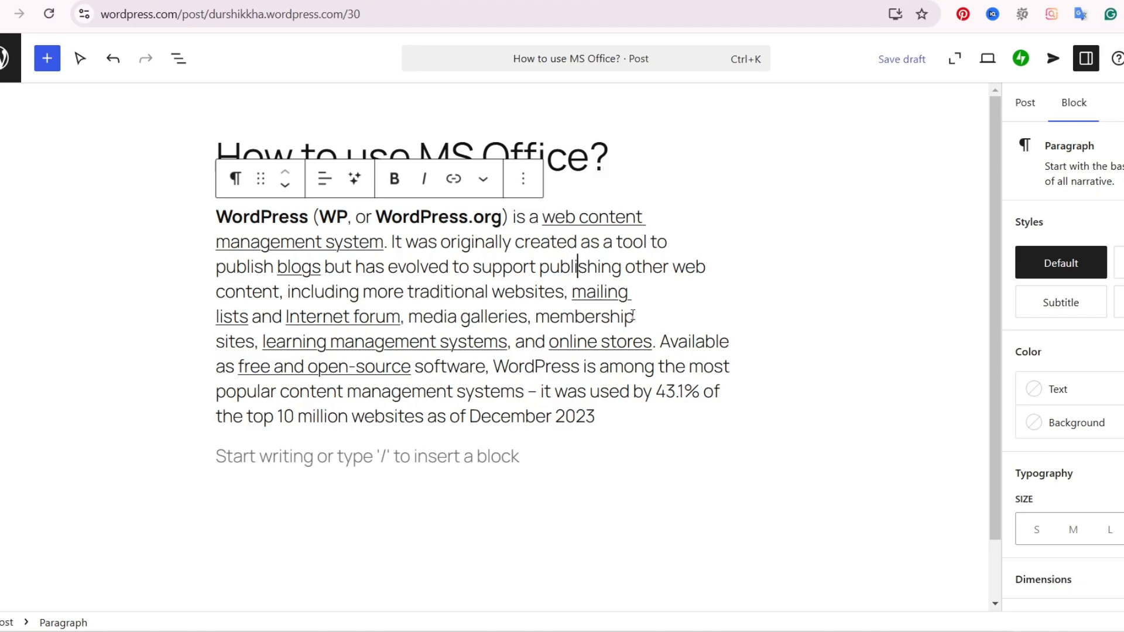
Split the pasted text before "Available as free and open-source" and insert an empty paragraph between the two parts.
{"action": "left_click", "coordinate": [660, 342]}
{"action": "key", "text": "Return"}
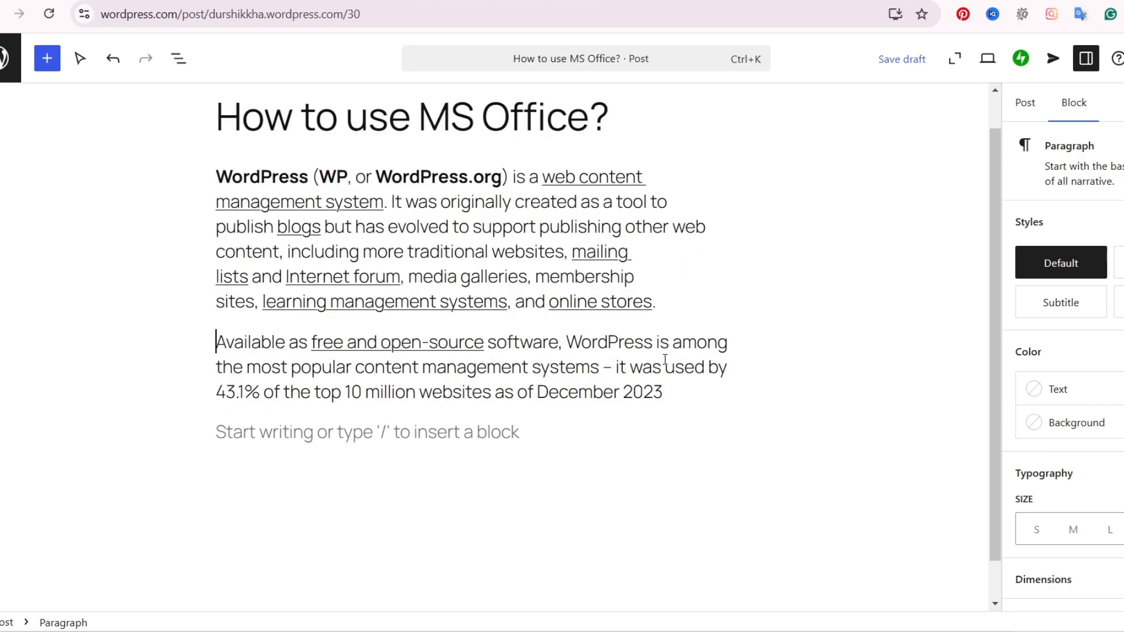
{"action": "key", "text": "Return"}
{"action": "left_click", "coordinate": [579, 306]}
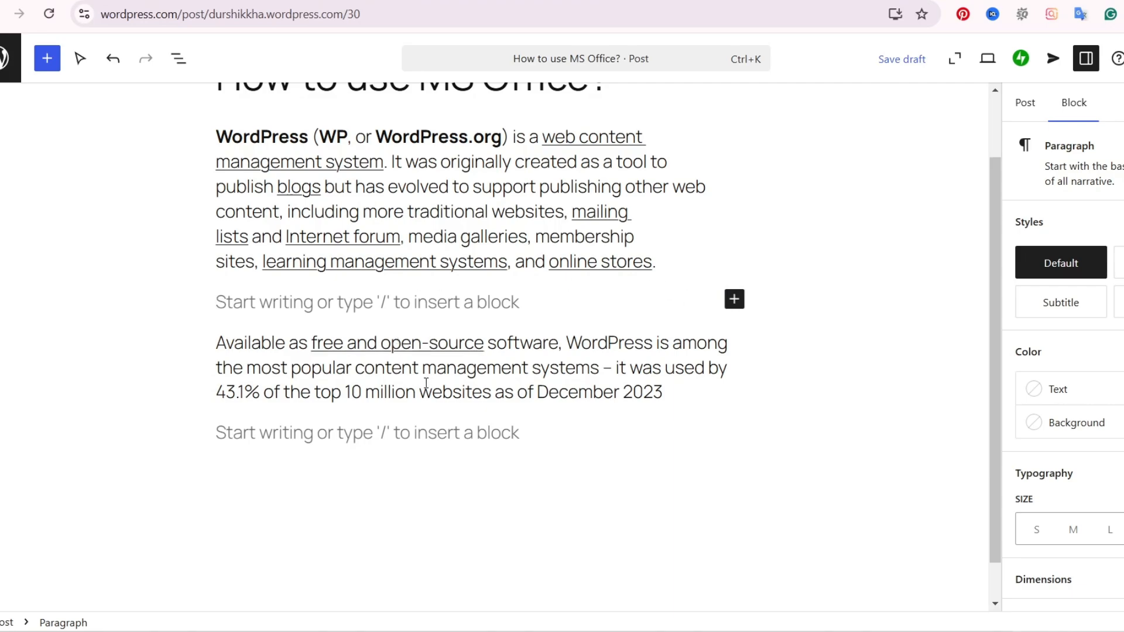
{"action": "scroll", "coordinate": [430, 399], "scroll_direction": "up", "scroll_amount": 2}
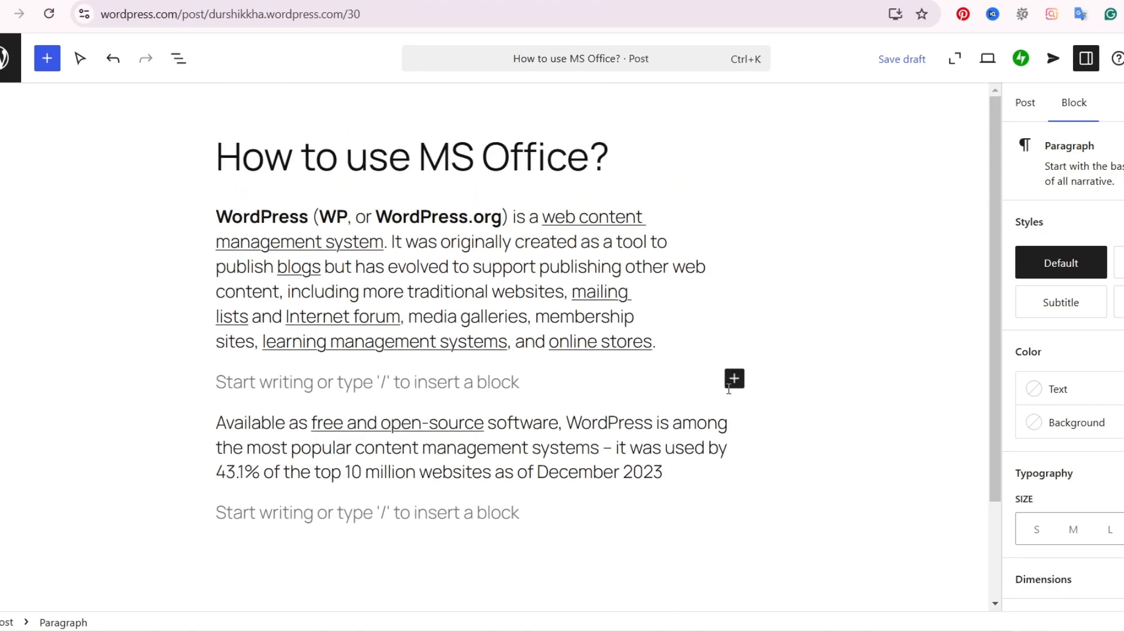
Show the full block library beside the post and place the cursor in the last empty paragraph.
{"action": "left_click", "coordinate": [730, 385]}
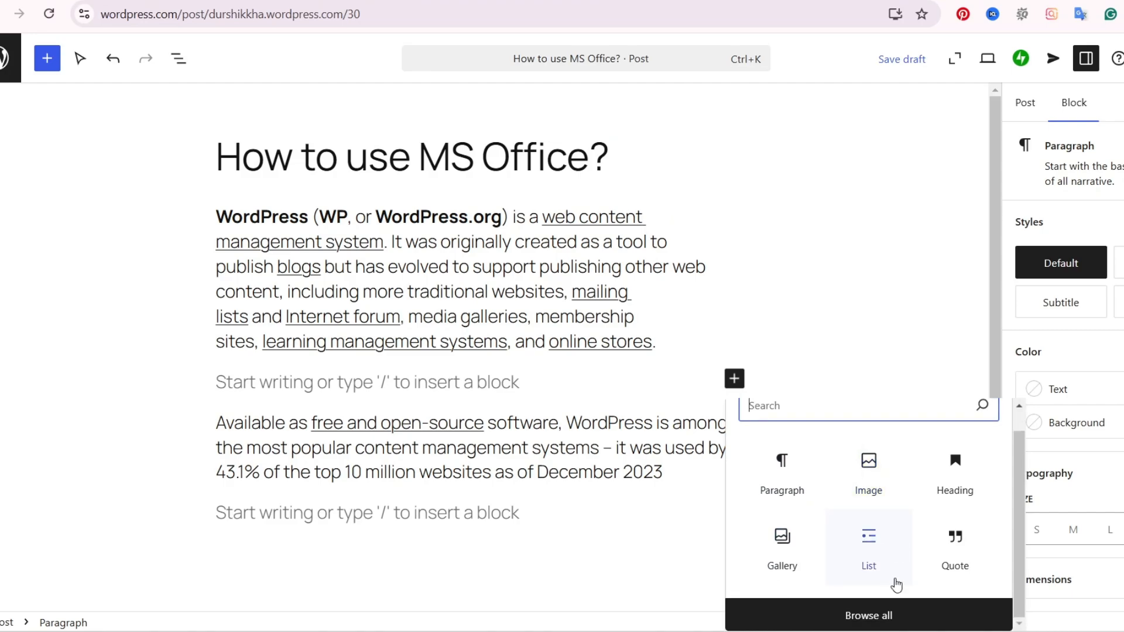
{"action": "left_click", "coordinate": [876, 612]}
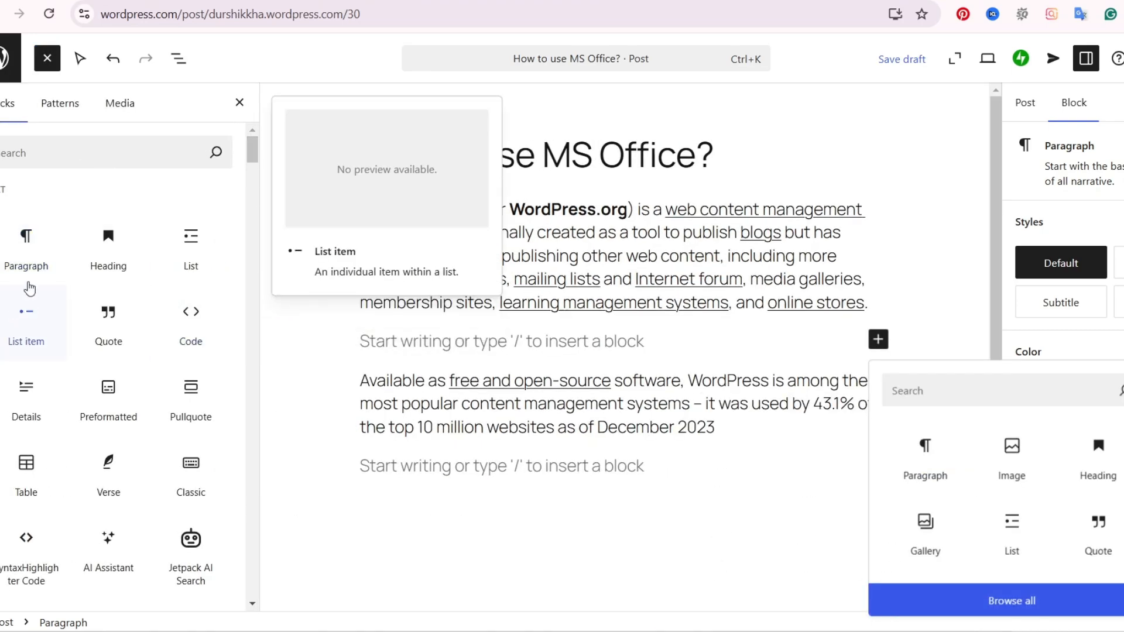
{"action": "left_click", "coordinate": [541, 278]}
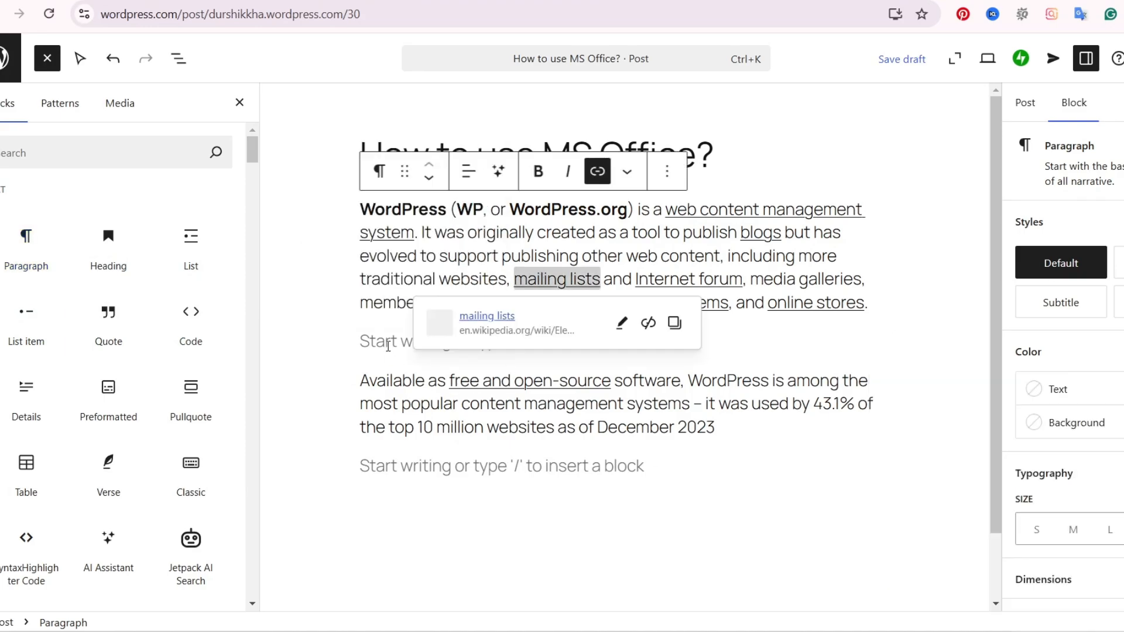
{"action": "left_click", "coordinate": [388, 345]}
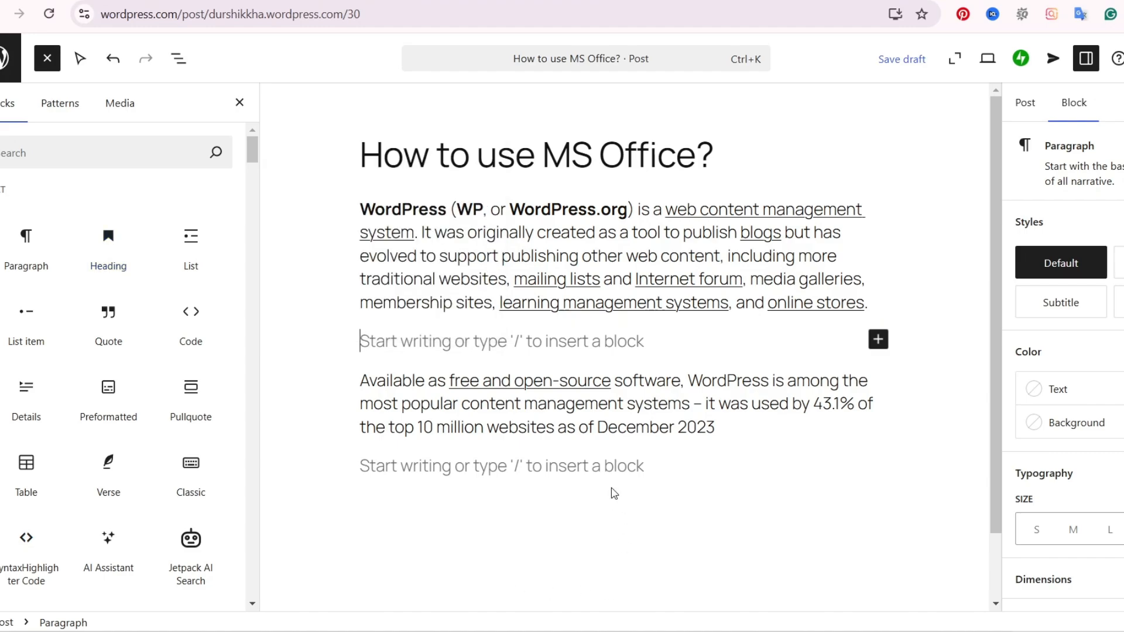
{"action": "left_click", "coordinate": [604, 465]}
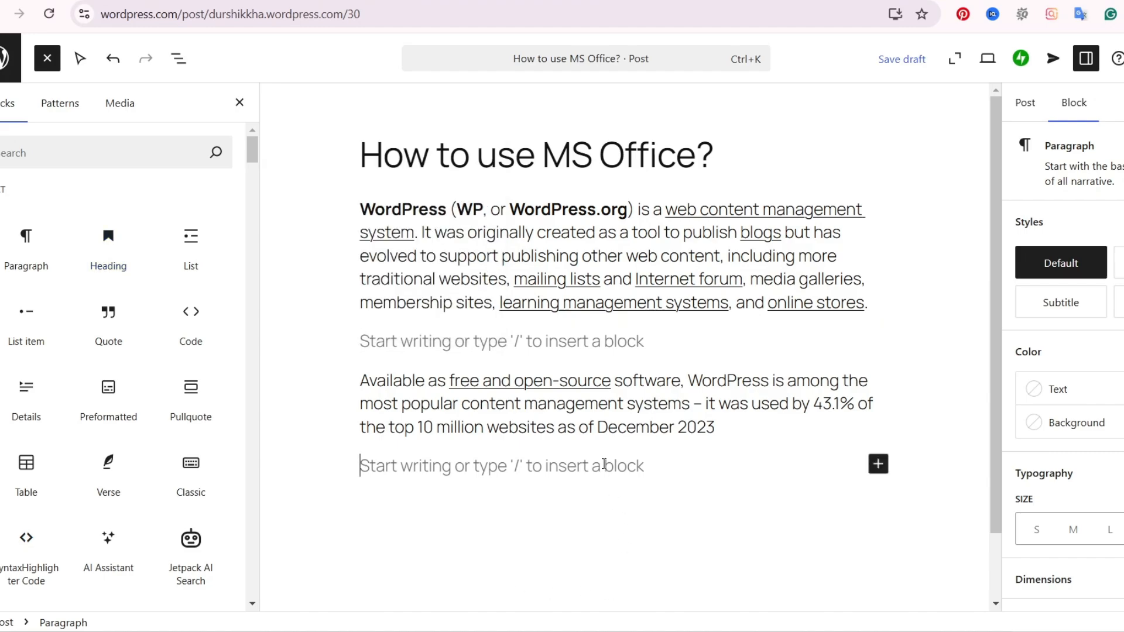
Copy "WordPress is written in the PHP language" from the Wikipedia article and return to the WordPress post editor.
{"action": "left_click", "coordinate": [293, 0]}
{"action": "scroll", "coordinate": [333, 376], "scroll_direction": "down", "scroll_amount": 3}
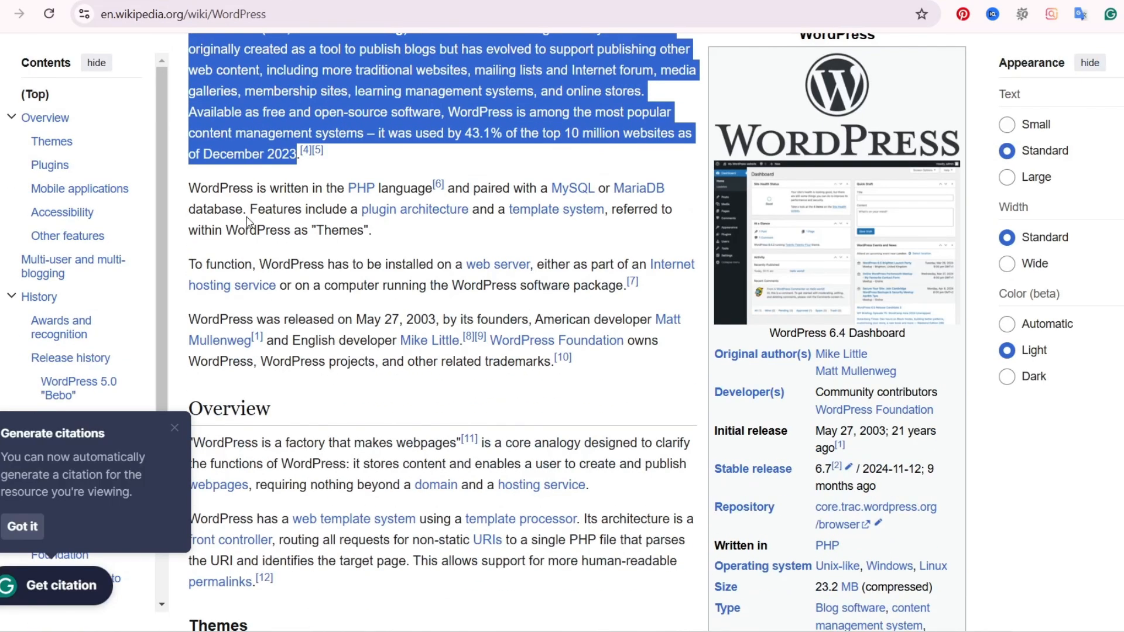
{"action": "left_click", "coordinate": [429, 189]}
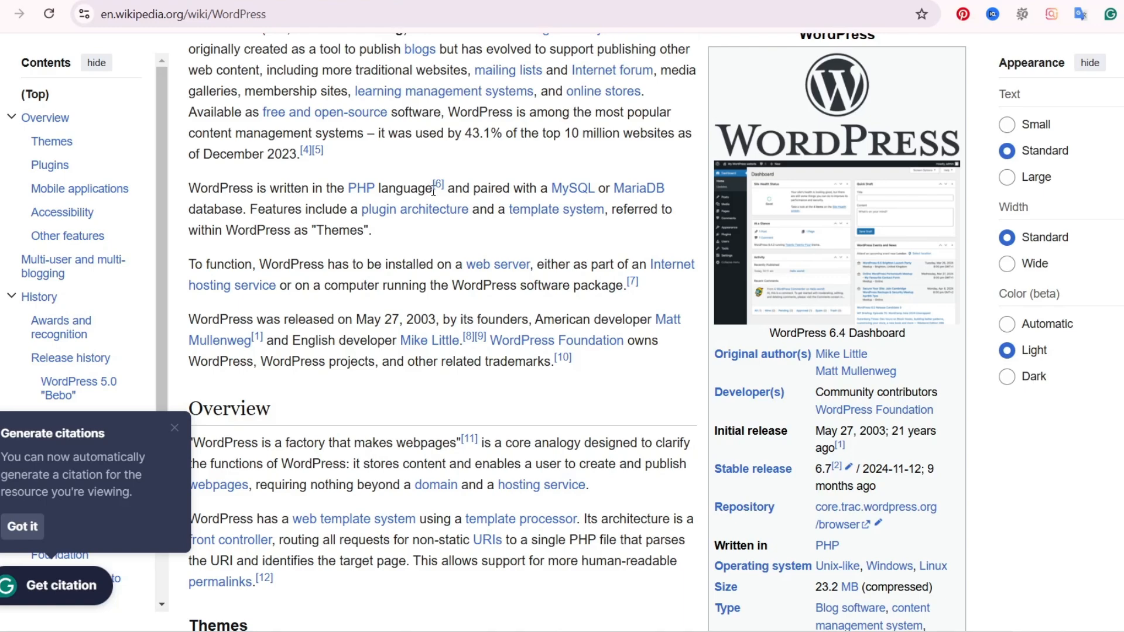
{"action": "left_click_drag", "start_coordinate": [433, 190], "coordinate": [194, 189]}
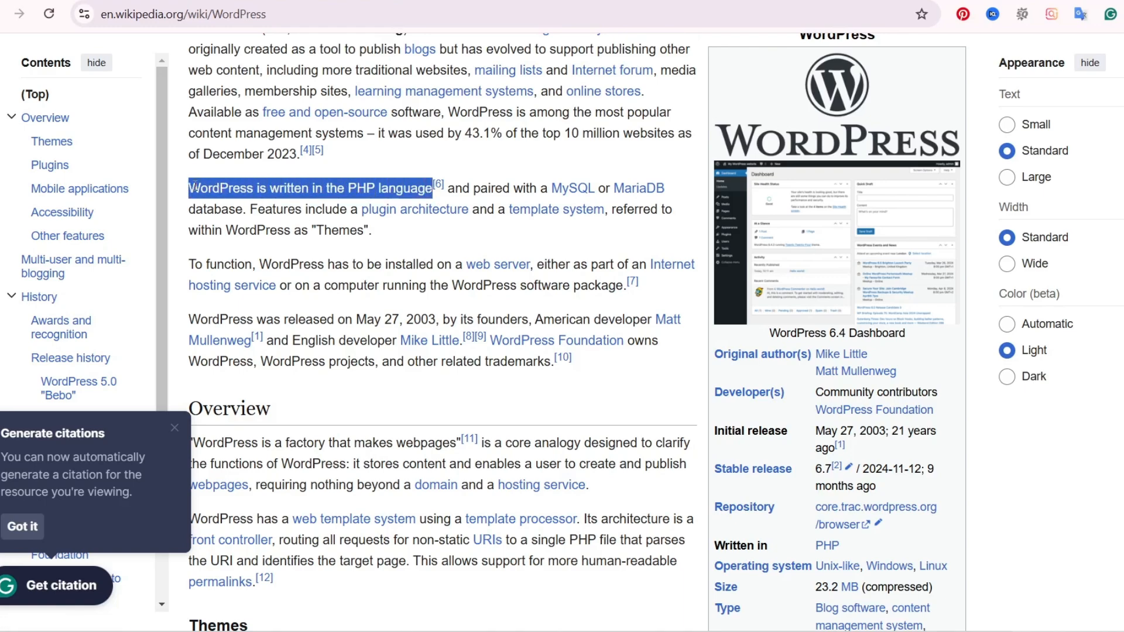
{"action": "right_click", "coordinate": [258, 199]}
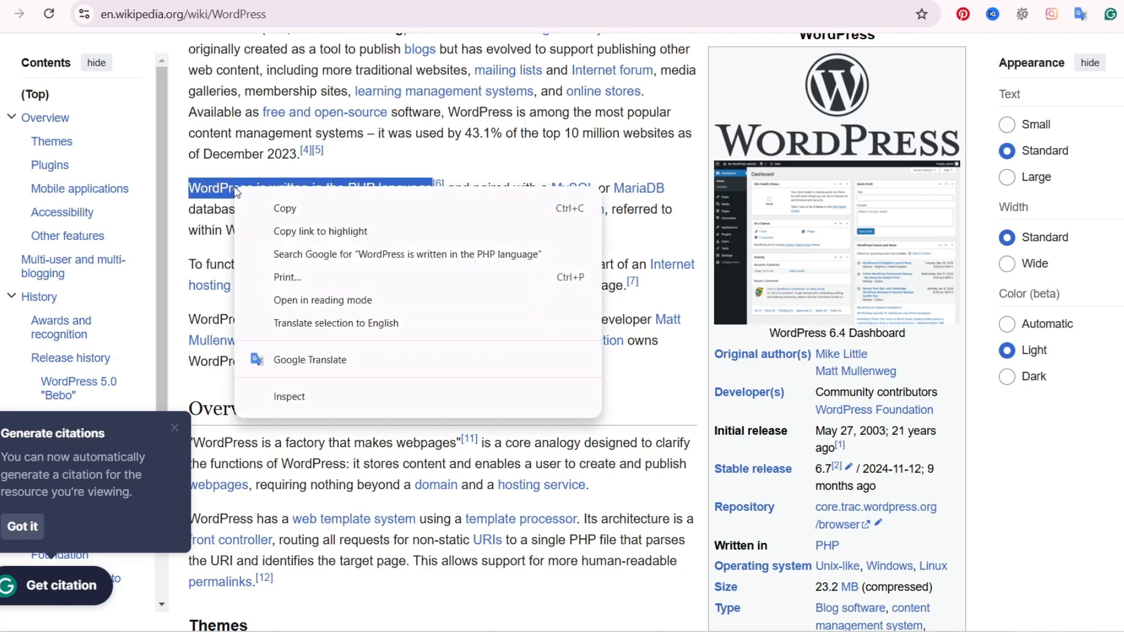
{"action": "left_click", "coordinate": [261, 210]}
{"action": "left_click", "coordinate": [176, 1]}
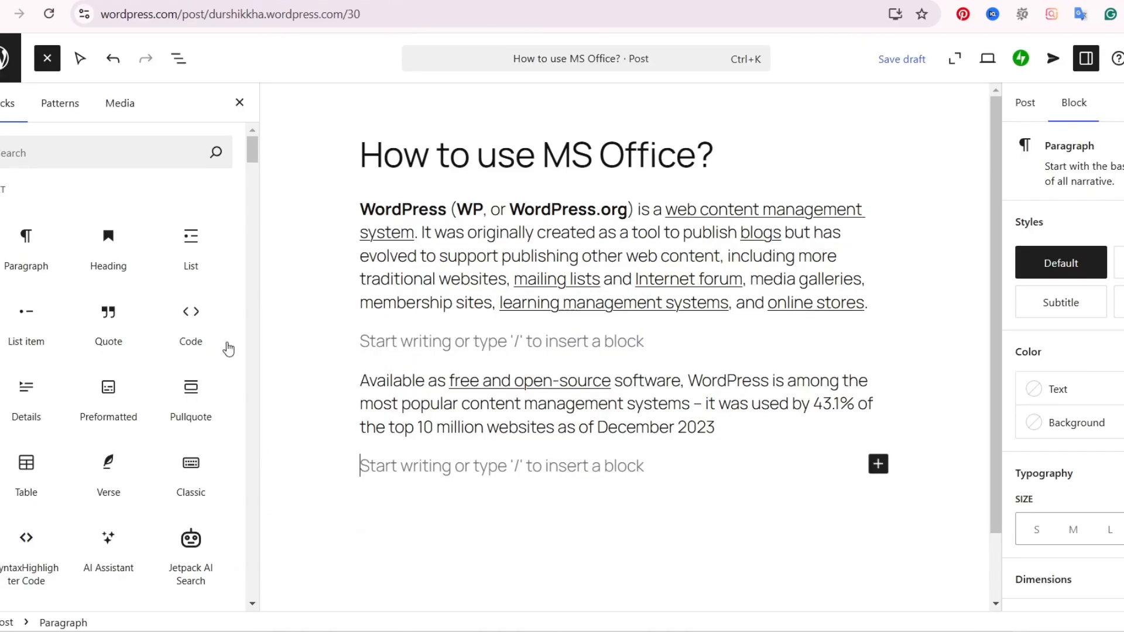
{"action": "left_click", "coordinate": [370, 491]}
{"action": "key", "text": "ctrl+v"}
{"action": "key", "text": "ctrl+v"}
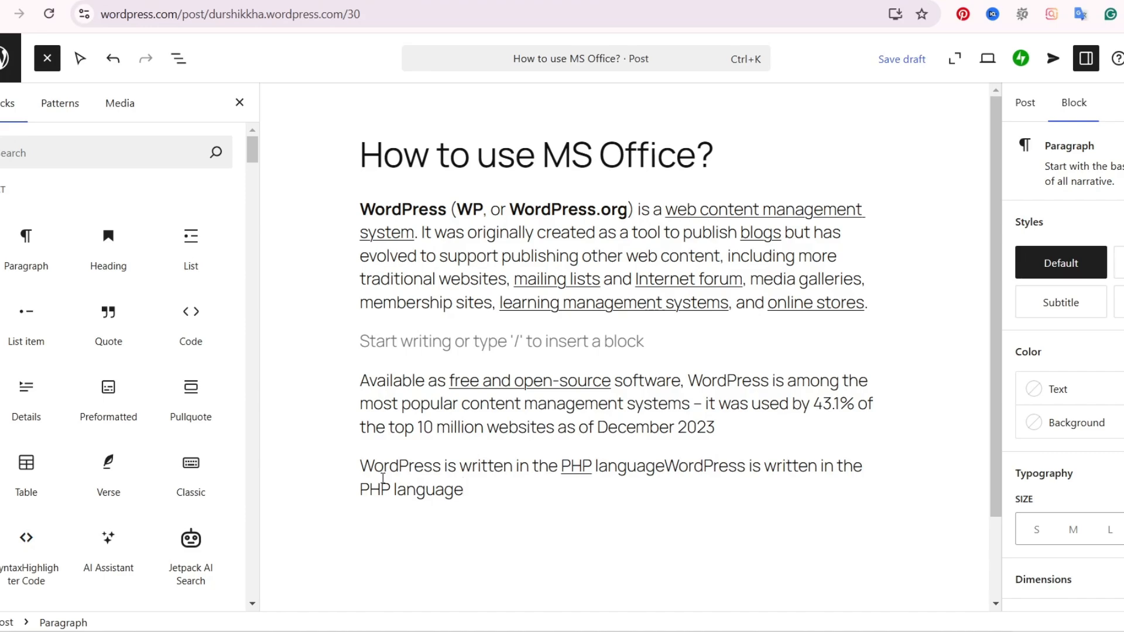
{"action": "key", "text": "ctrl+z"}
{"action": "key", "text": "ctrl+z"}
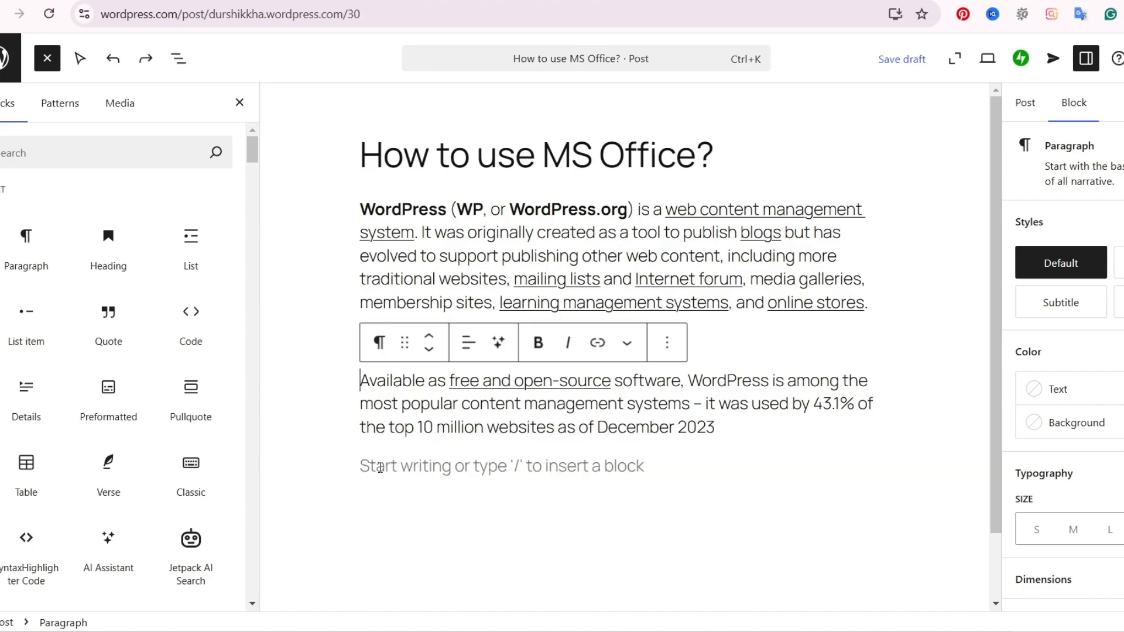
Undo the empty paragraph between the two text blocks and paste the copied sentence as plain text into the last paragraph.
{"action": "key", "text": "ctrl+z"}
{"action": "left_click", "coordinate": [383, 432]}
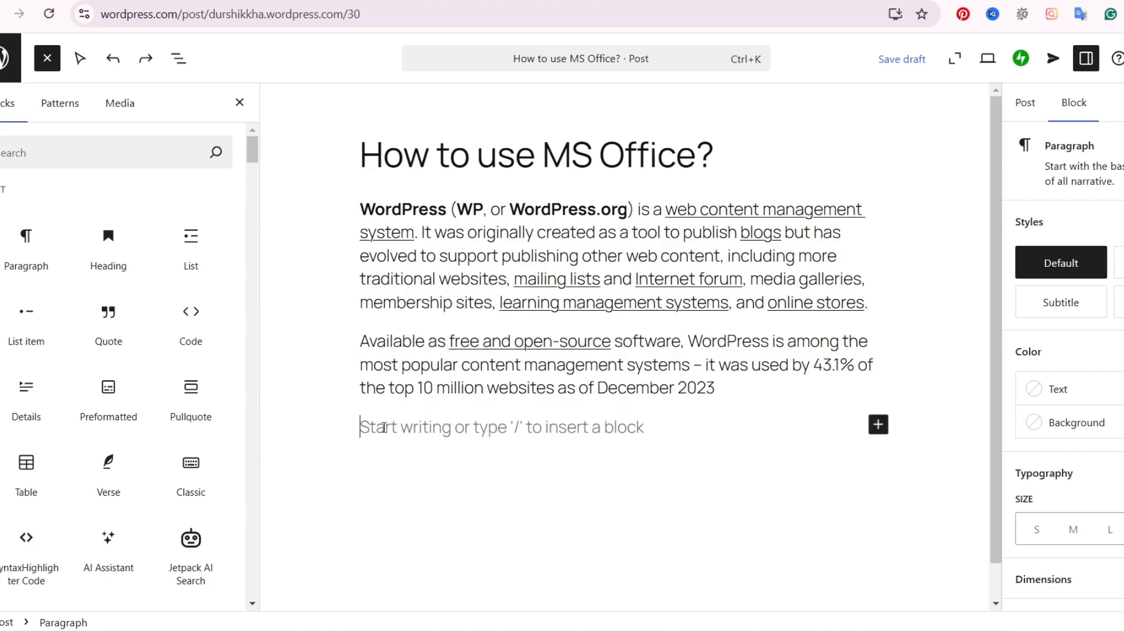
{"action": "right_click", "coordinate": [383, 431]}
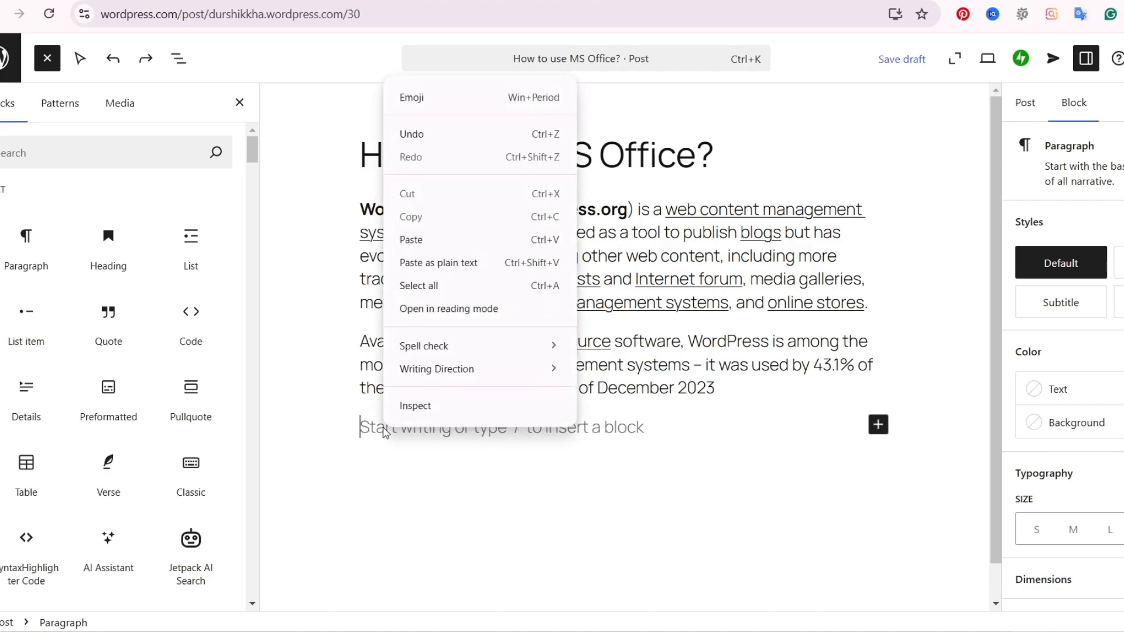
{"action": "left_click", "coordinate": [445, 263]}
{"action": "left_click", "coordinate": [542, 280]}
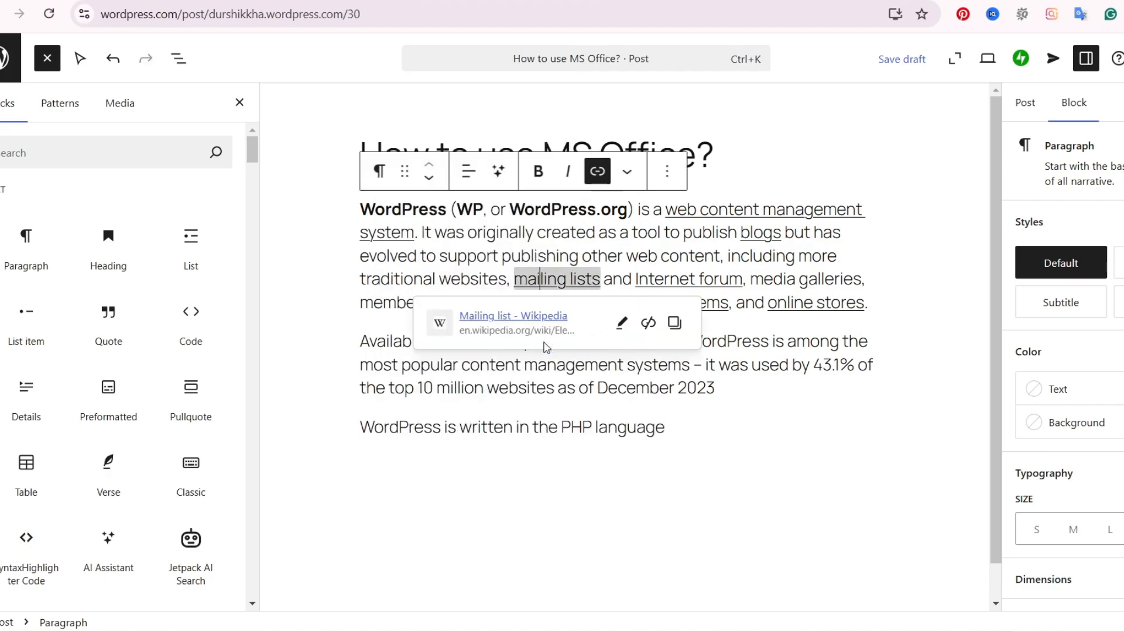
{"action": "left_click", "coordinate": [338, 248]}
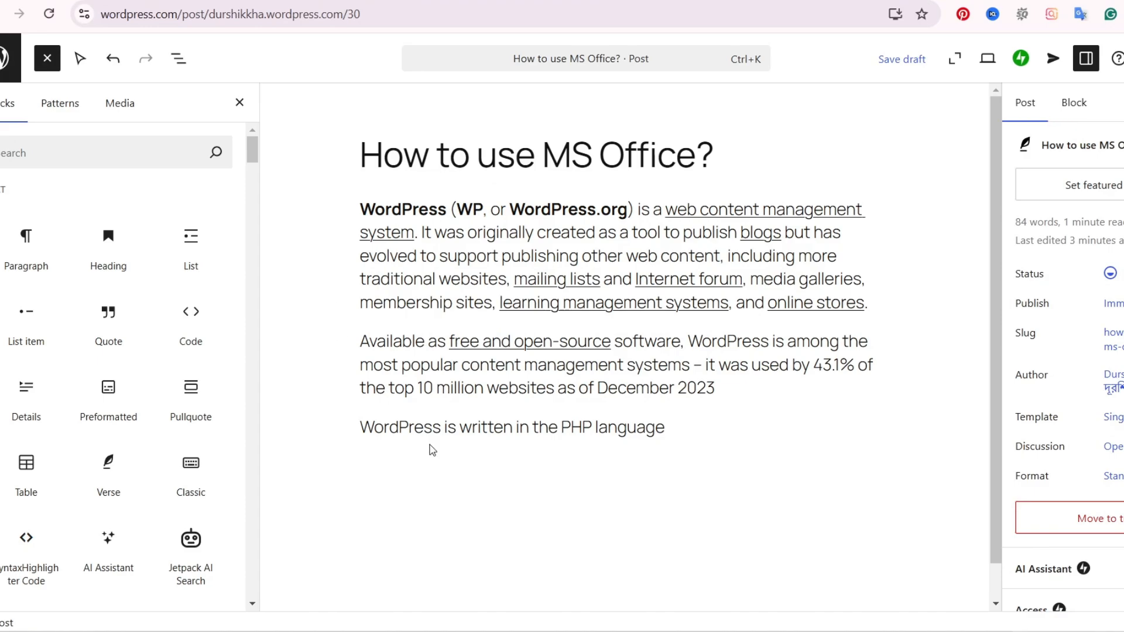
Transform the paragraph "WordPress is written in the PHP language" into a Heading block.
{"action": "triple_click", "coordinate": [496, 428]}
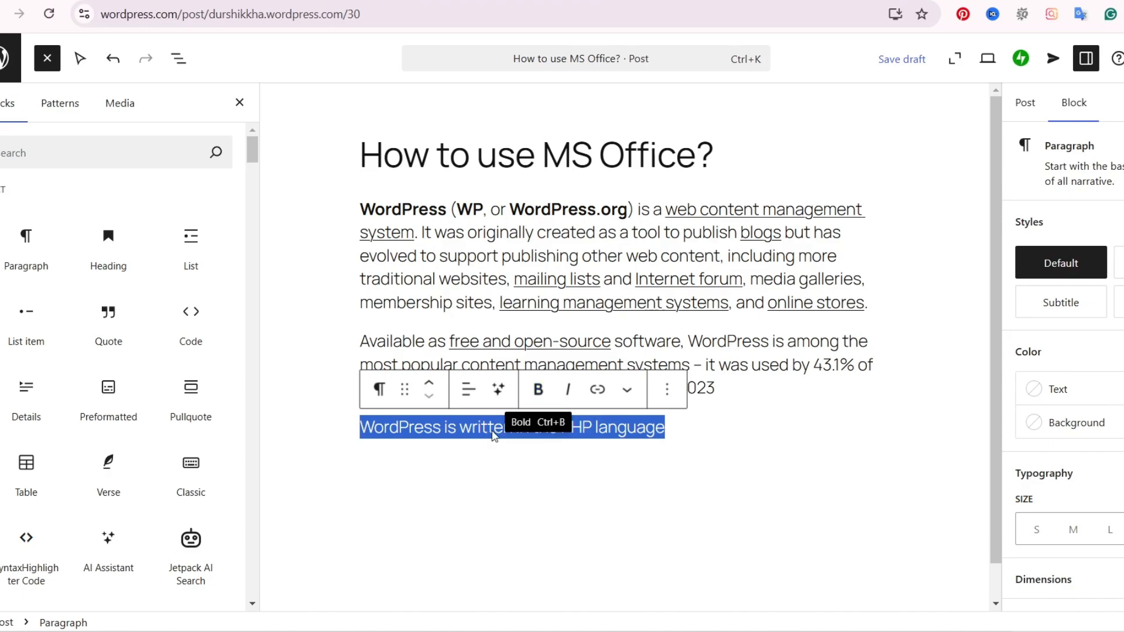
{"action": "left_click", "coordinate": [450, 252]}
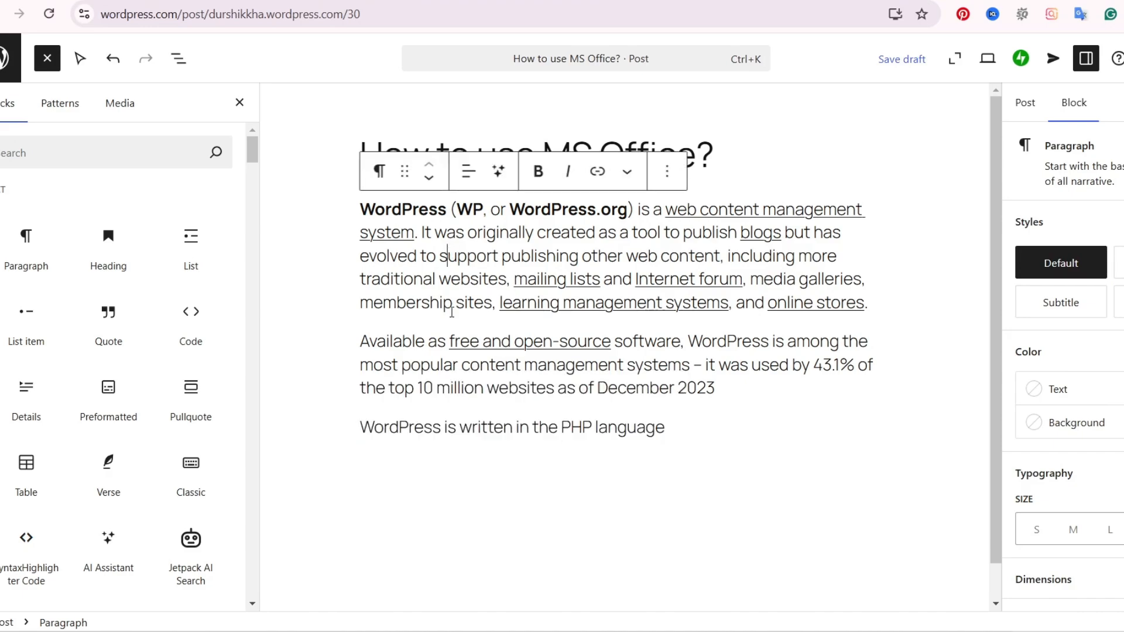
{"action": "triple_click", "coordinate": [459, 431]}
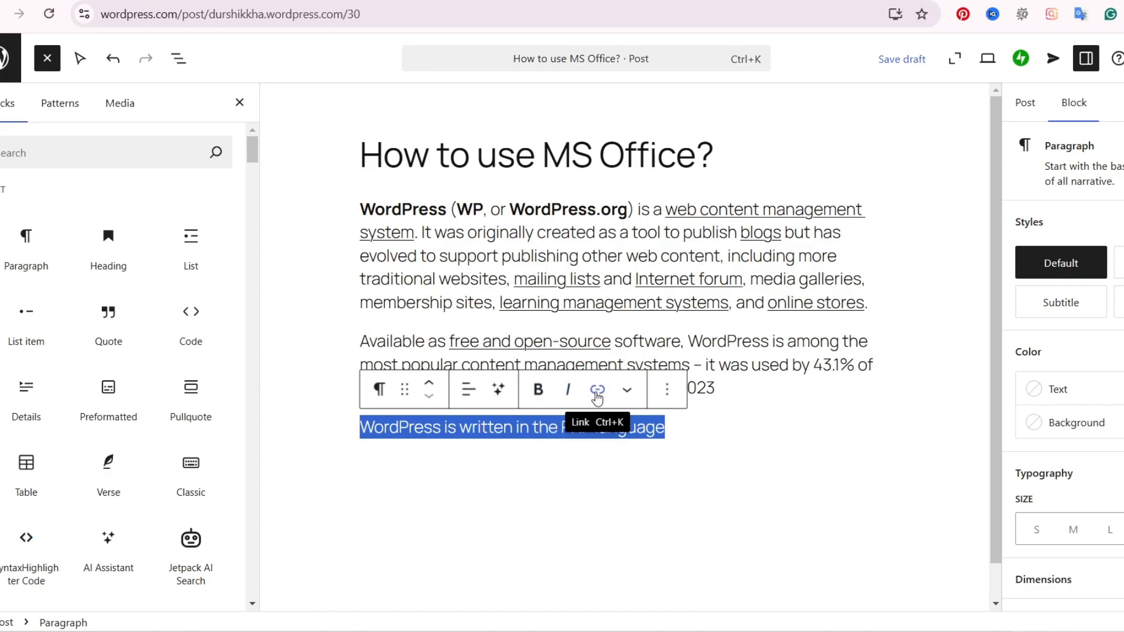
{"action": "left_click", "coordinate": [380, 390]}
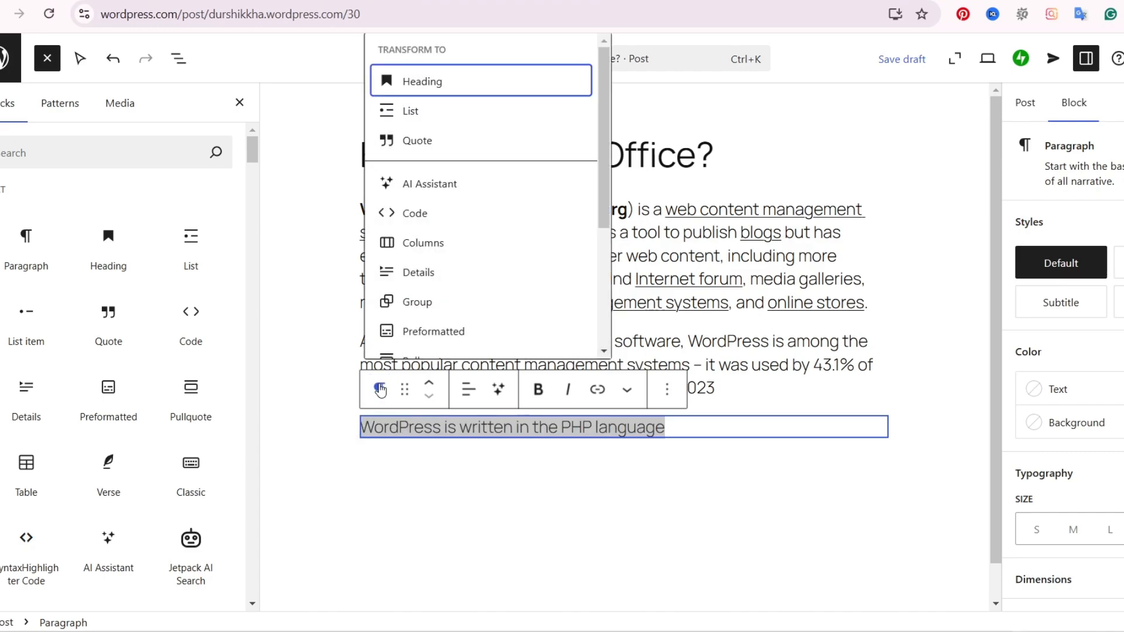
{"action": "left_click", "coordinate": [445, 84]}
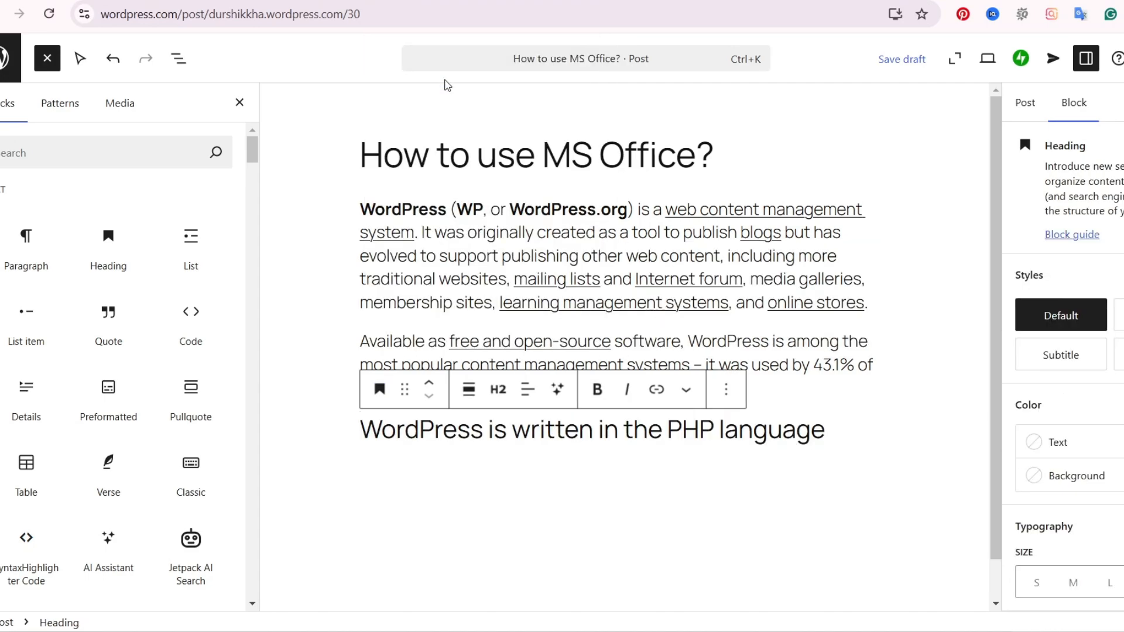
Look through the heading levels available for the "WordPress is written in the PHP language" heading.
{"action": "left_click", "coordinate": [486, 430]}
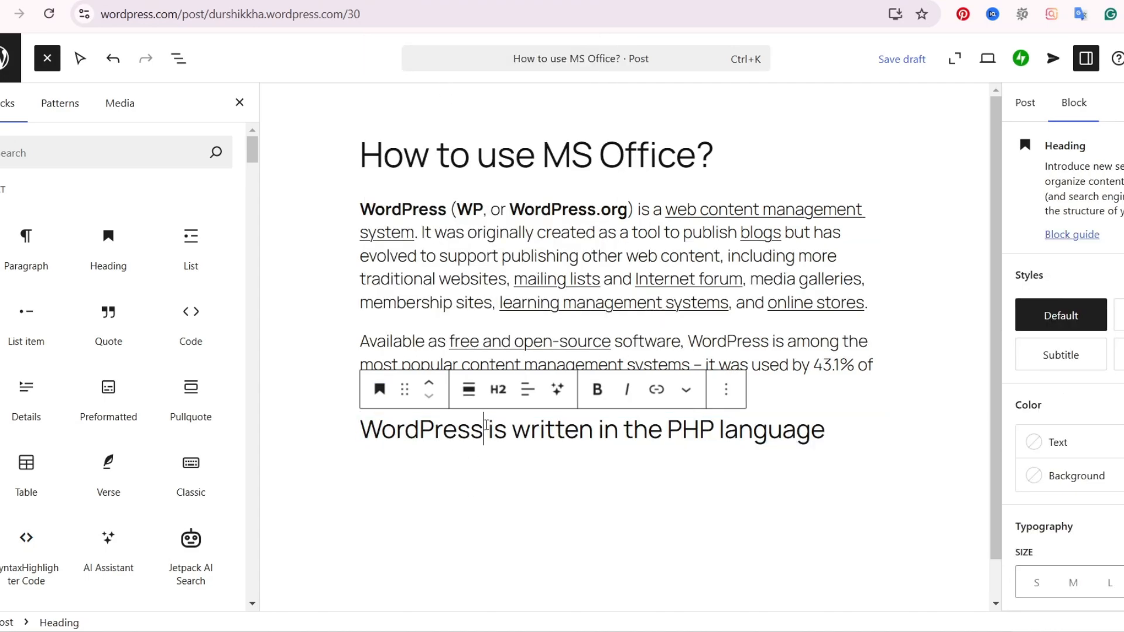
{"action": "left_click", "coordinate": [498, 391]}
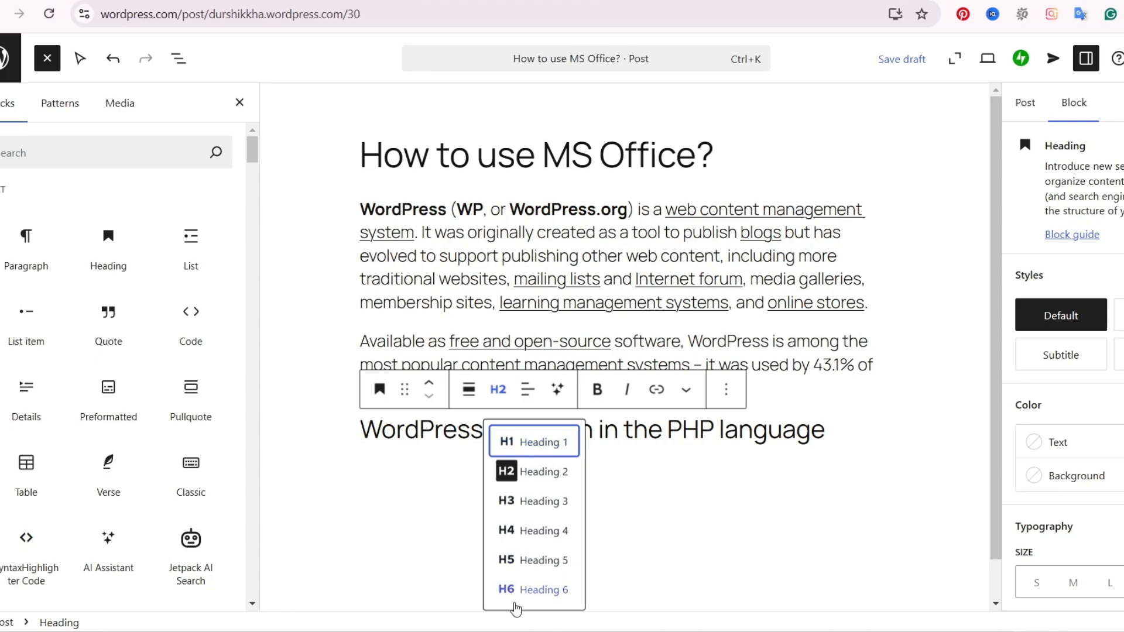
{"action": "left_click", "coordinate": [846, 436]}
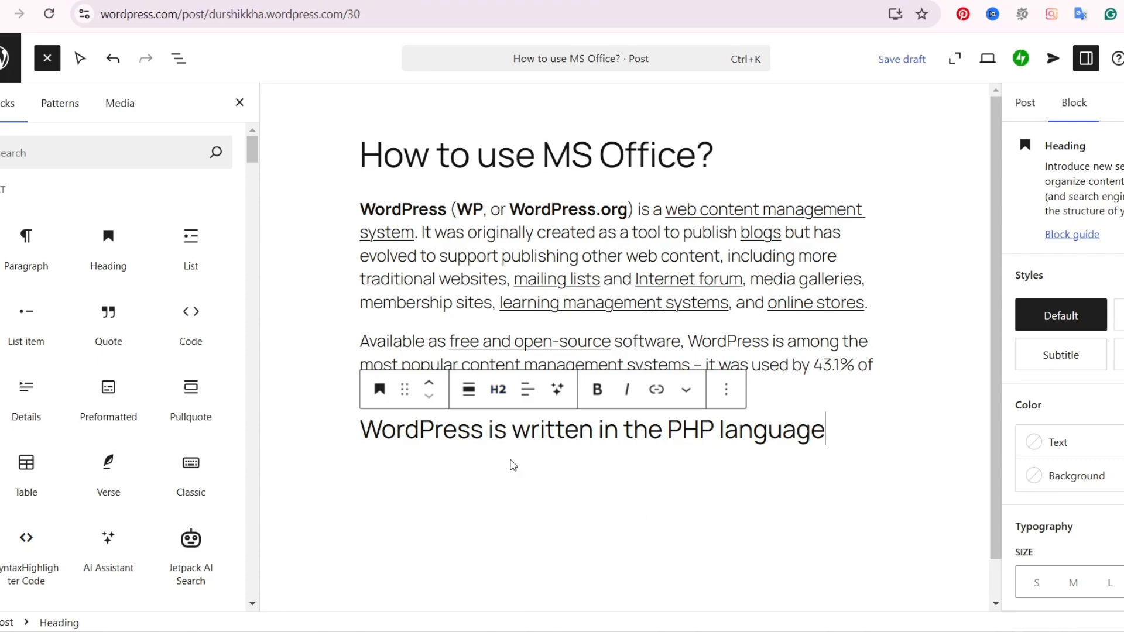
Insert a bulleted list below the "WordPress is written in the PHP language" heading with the items a, b, c and d.
{"action": "left_click", "coordinate": [630, 468]}
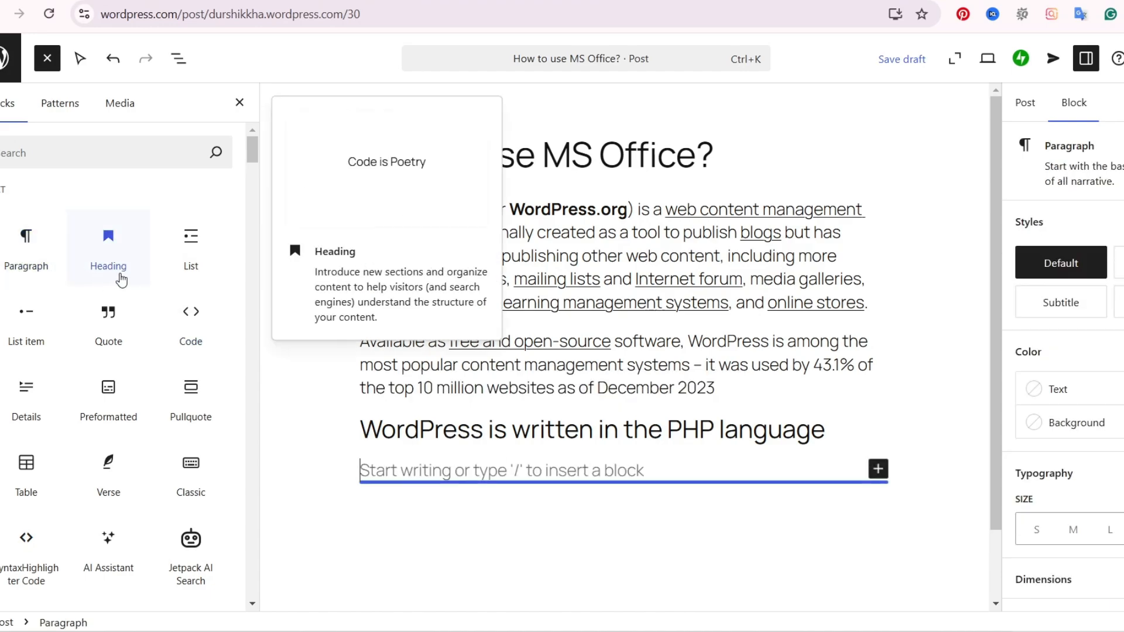
{"action": "left_click", "coordinate": [191, 262]}
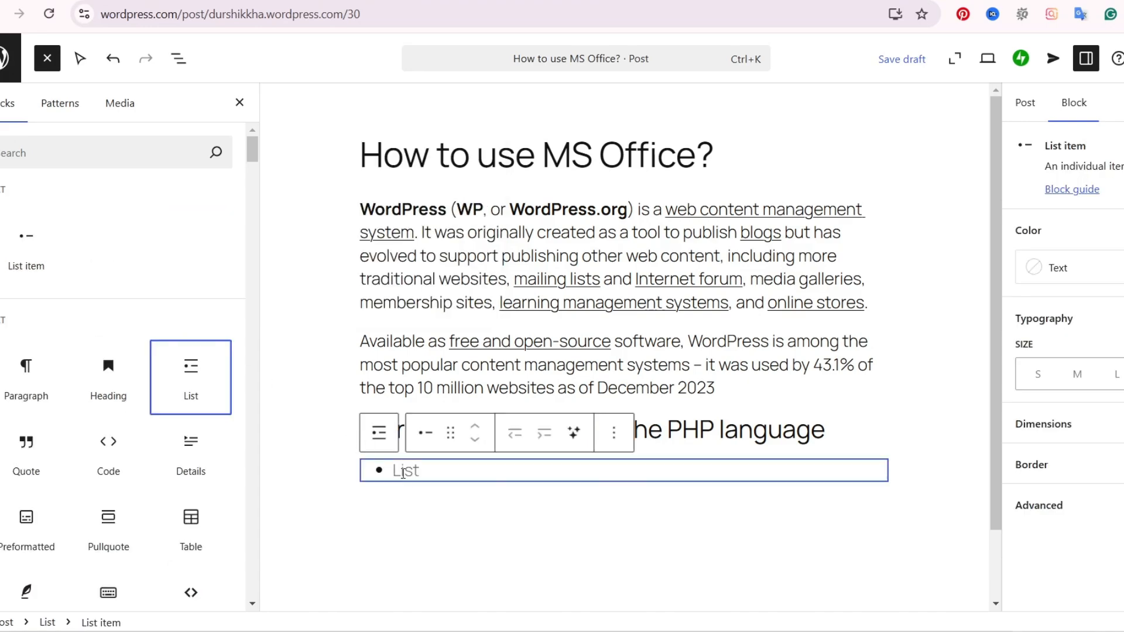
{"action": "left_click", "coordinate": [428, 469]}
{"action": "type", "text": "a"}
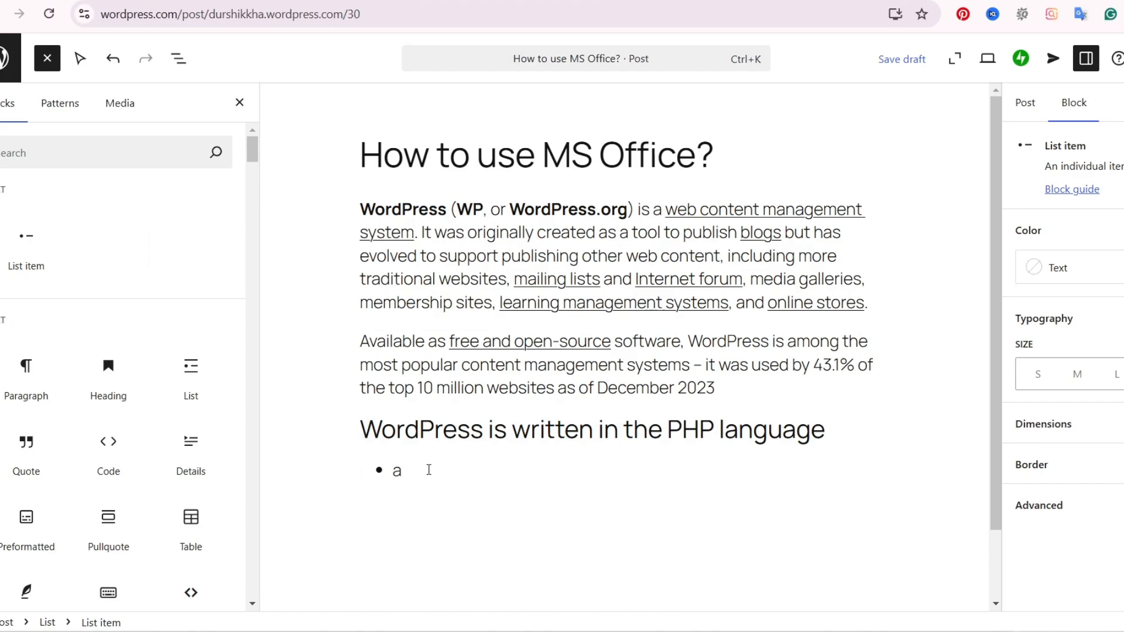
{"action": "key", "text": "Return"}
{"action": "type", "text": "b"}
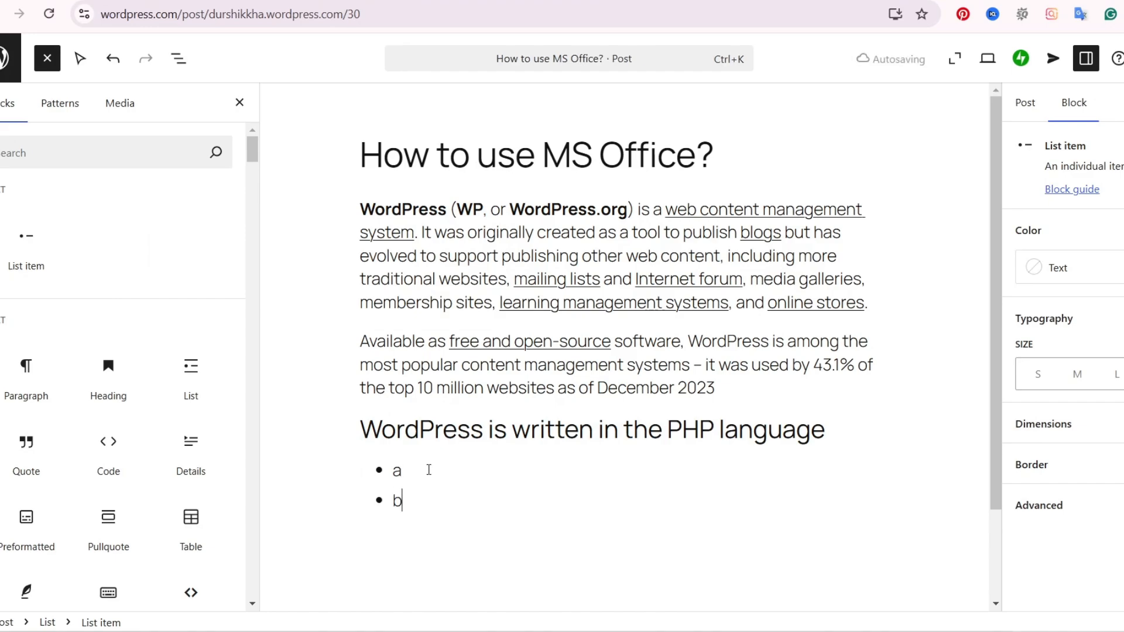
{"action": "key", "text": "Return"}
{"action": "type", "text": "c"}
{"action": "key", "text": "Return"}
{"action": "type", "text": "d"}
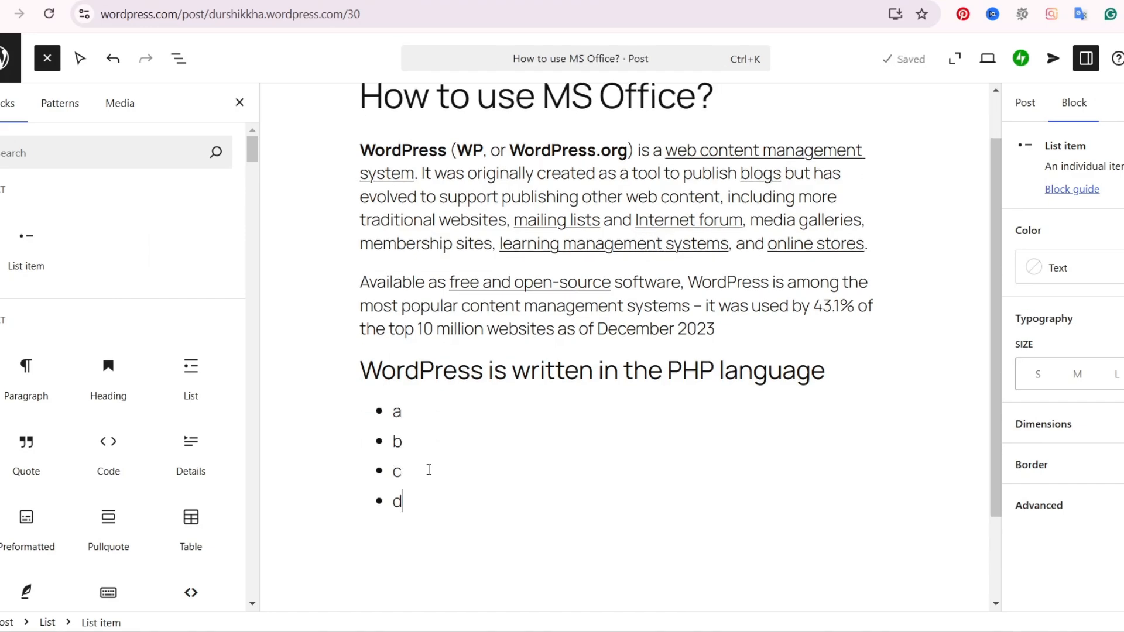
Add a fifth item, e, to the bulleted list and start an empty paragraph below it.
{"action": "key", "text": "Return"}
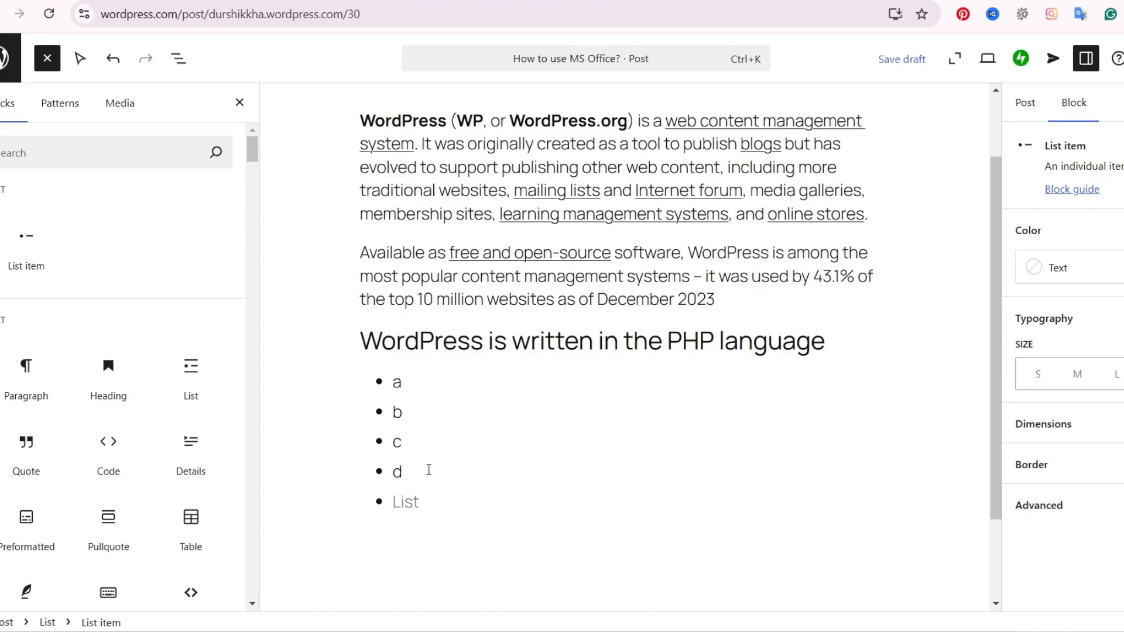
{"action": "type", "text": "e"}
{"action": "left_click", "coordinate": [26, 240]}
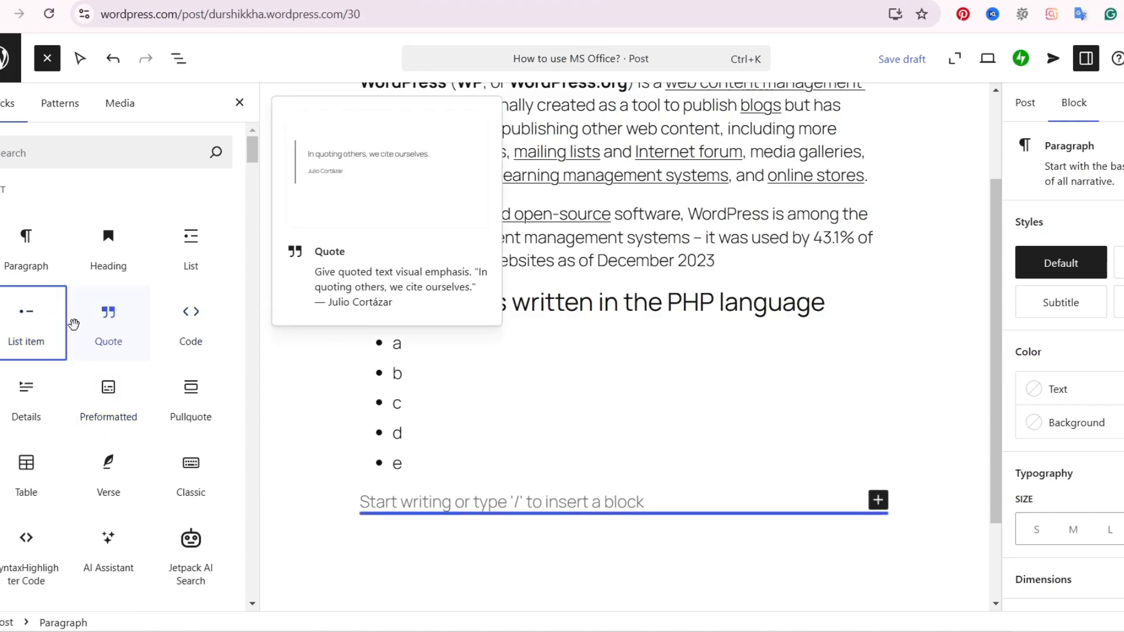
Insert a Quote block in the empty paragraph below the bulleted list.
{"action": "left_click", "coordinate": [480, 504]}
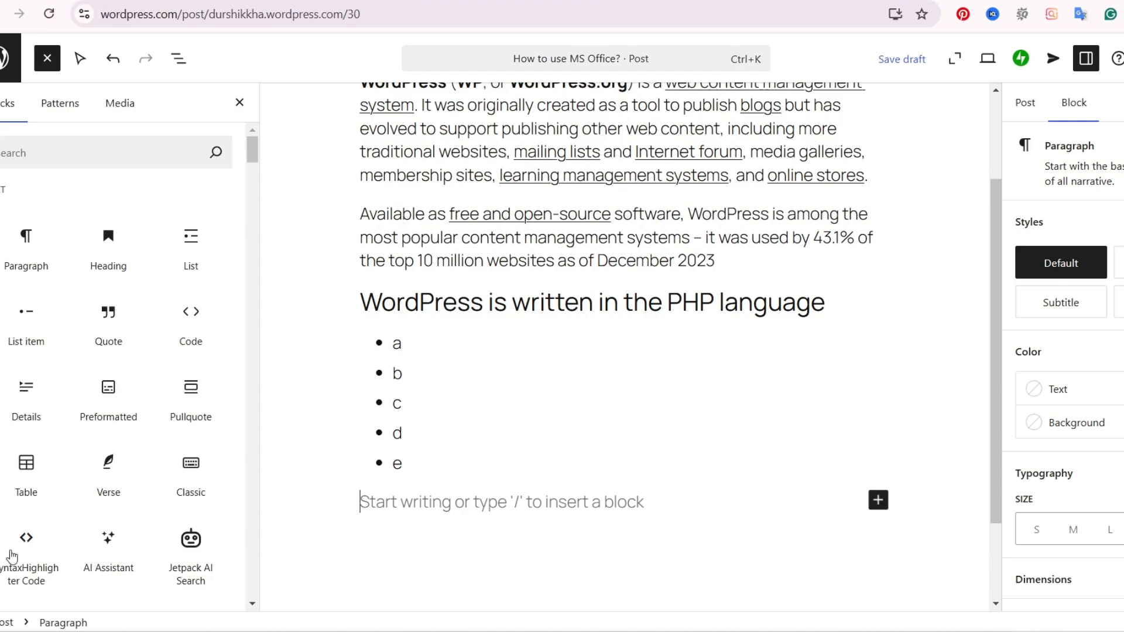
{"action": "left_click", "coordinate": [120, 341]}
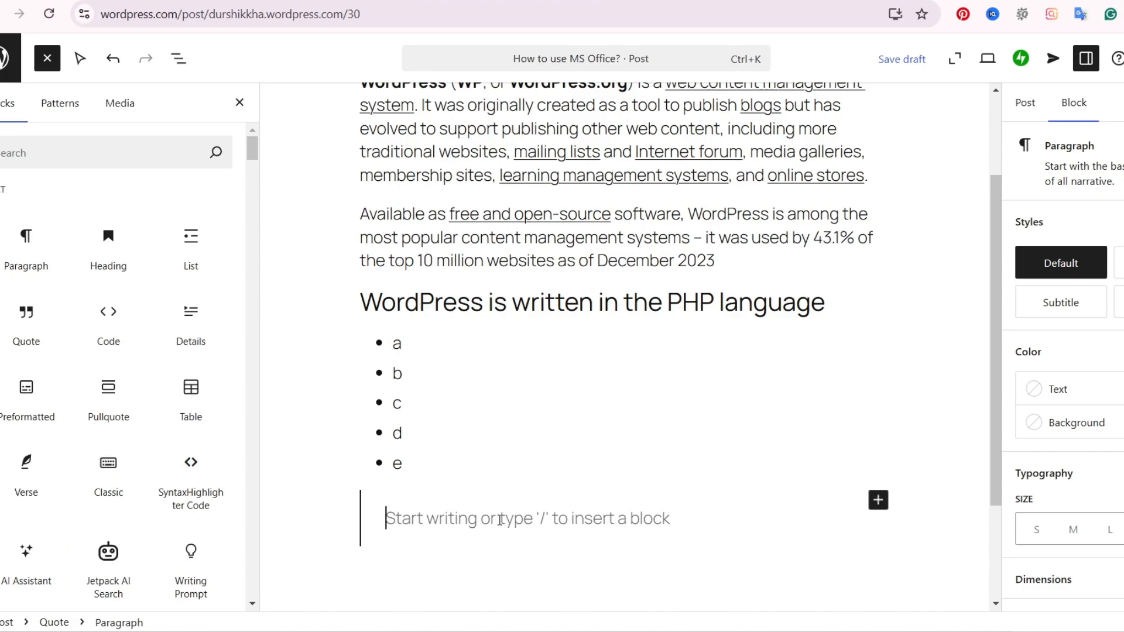
{"action": "scroll", "coordinate": [499, 520], "scroll_direction": "down", "scroll_amount": 3}
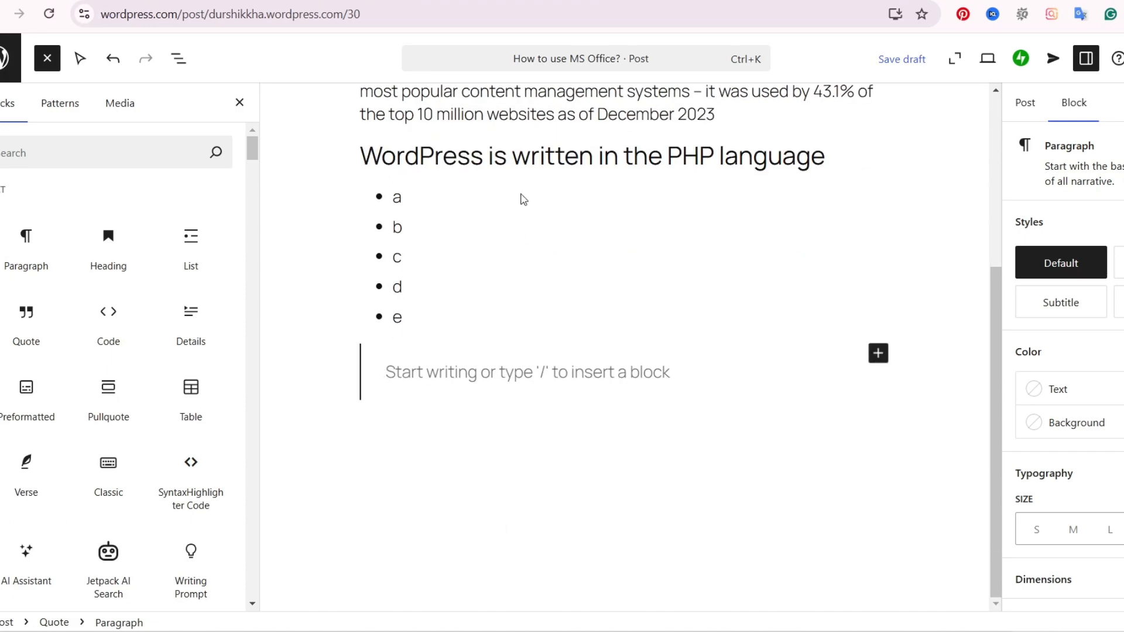
Copy the first paragraph of the Overview section from the Wikipedia WordPress article and return to the post editor.
{"action": "key", "text": "ctrl+Tab"}
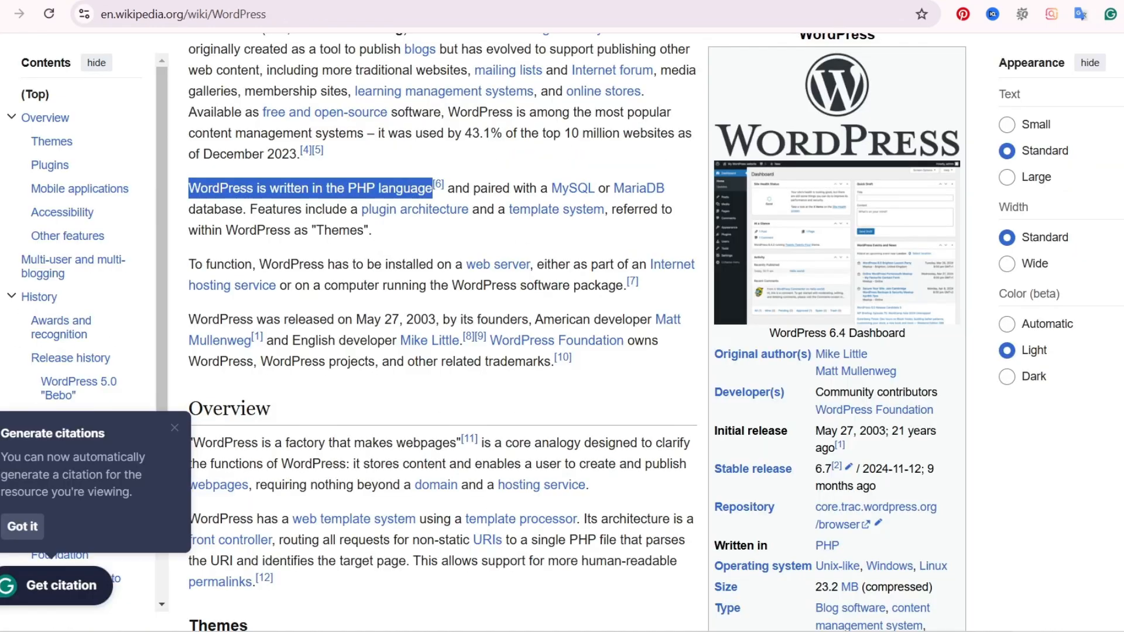
{"action": "left_click", "coordinate": [303, 437]}
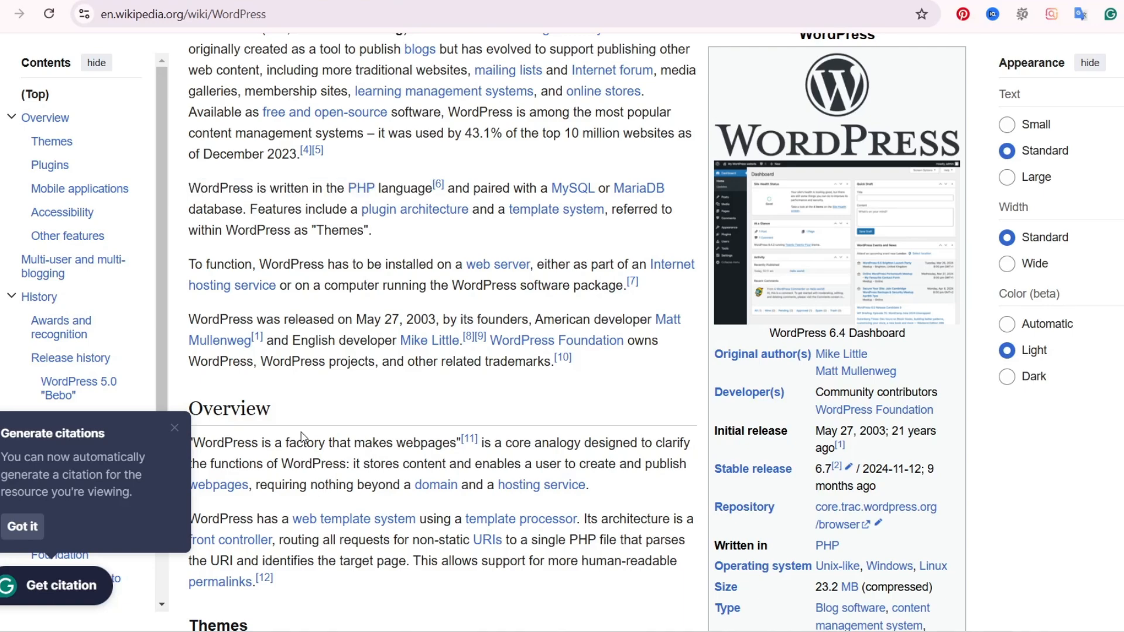
{"action": "triple_click", "coordinate": [433, 463]}
{"action": "key", "text": "ctrl+c"}
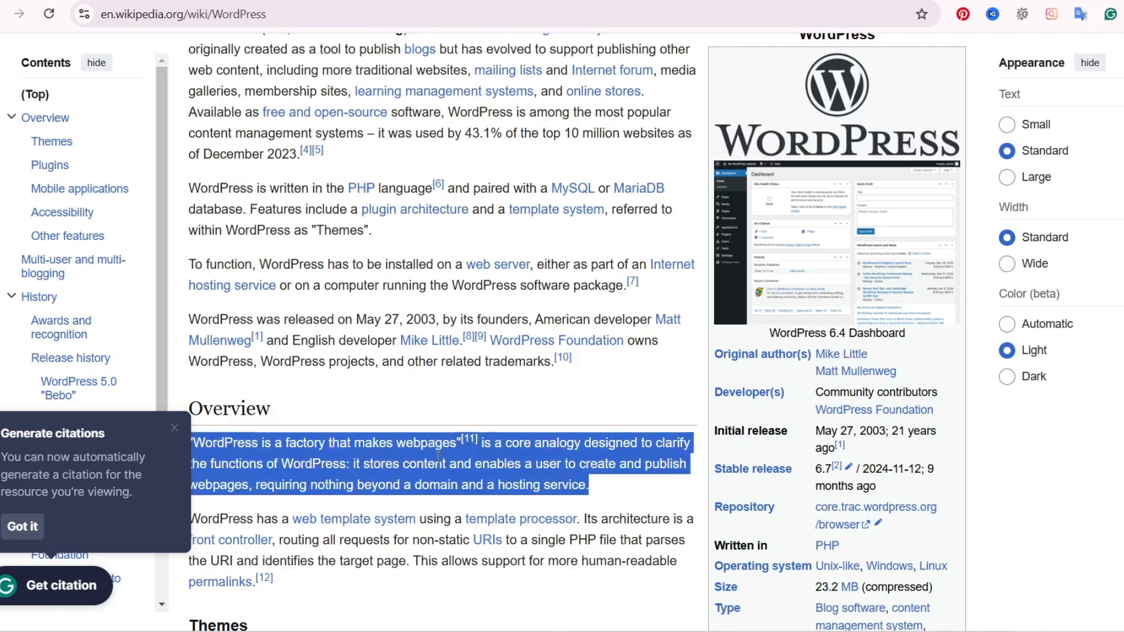
{"action": "right_click", "coordinate": [445, 450]}
{"action": "left_click", "coordinate": [497, 229]}
{"action": "left_click", "coordinate": [328, 1]}
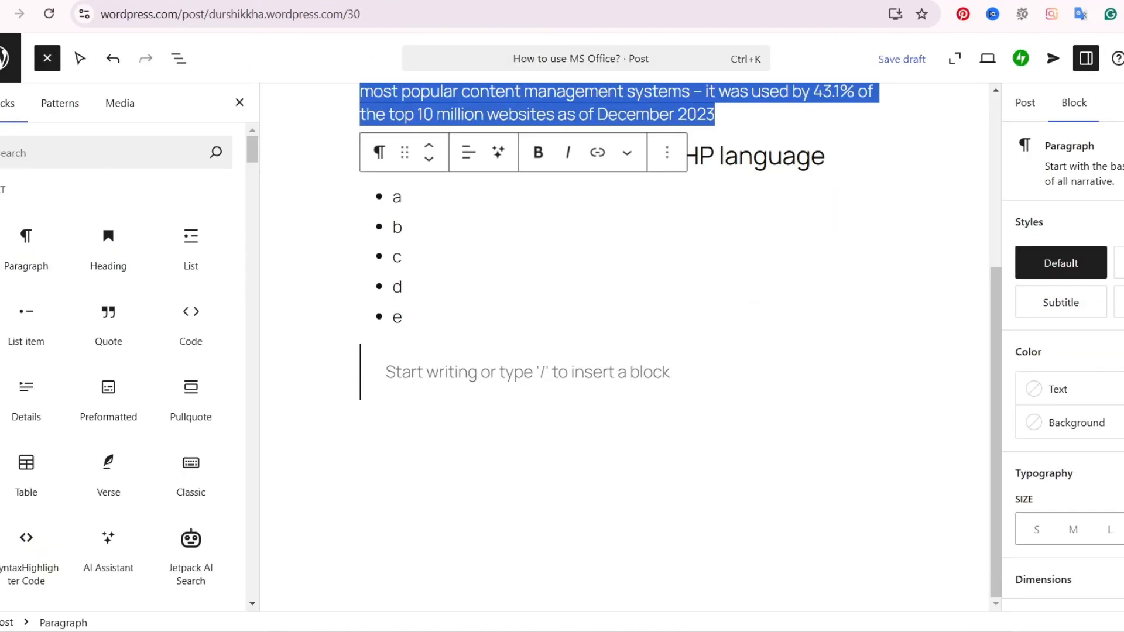
Paste the copied paragraph as plain text into the Quote block and end it with a closing quotation mark.
{"action": "left_click", "coordinate": [410, 363]}
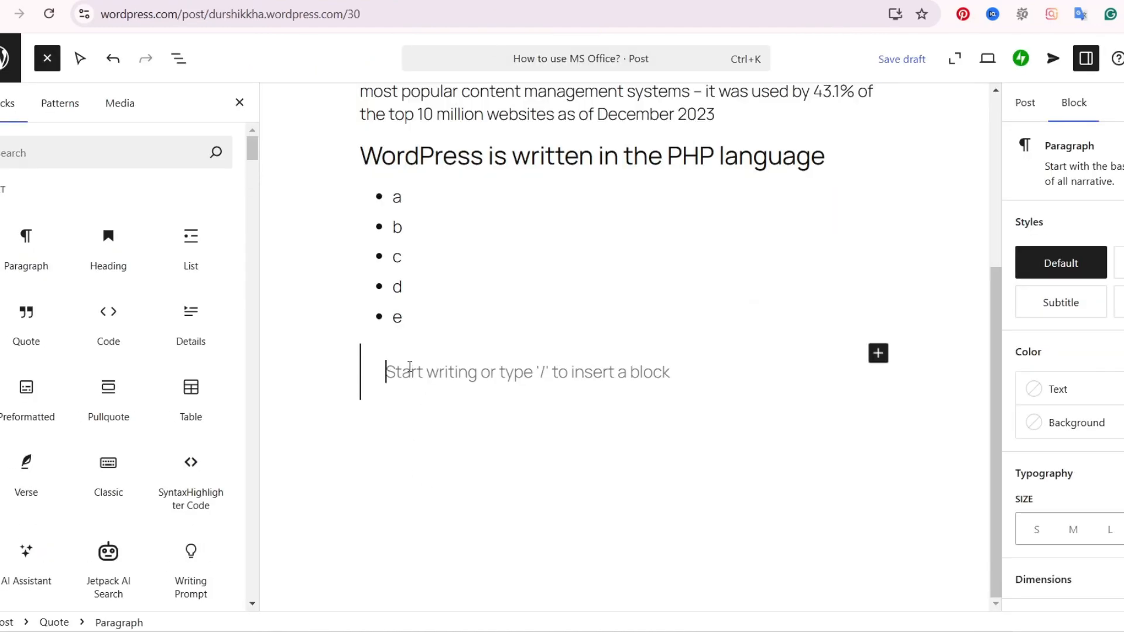
{"action": "right_click", "coordinate": [410, 365]}
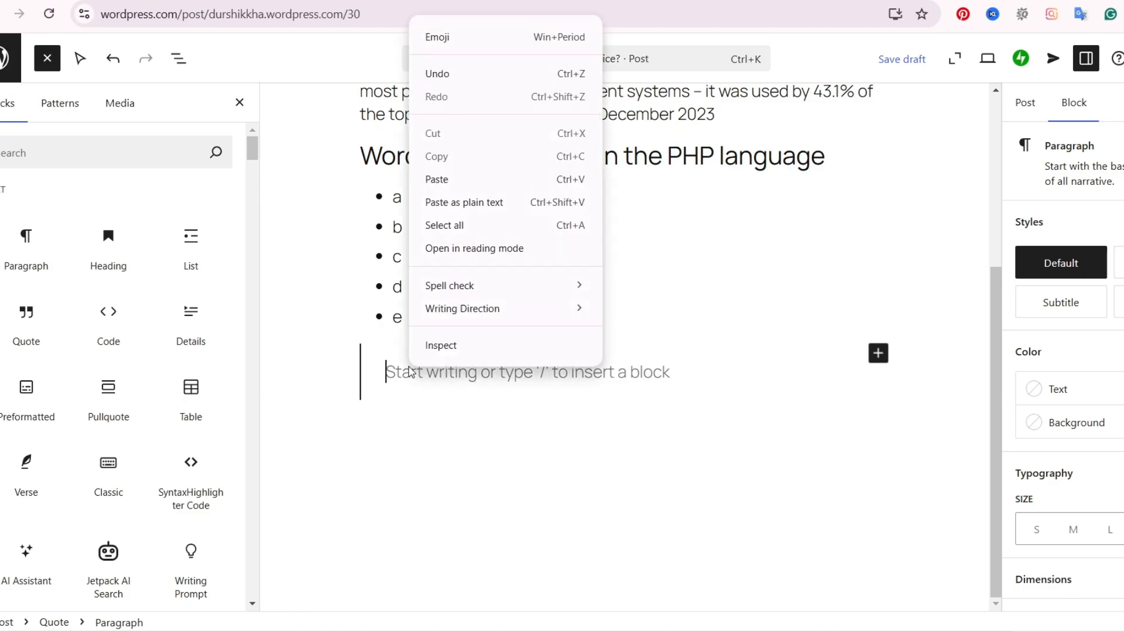
{"action": "left_click", "coordinate": [452, 202]}
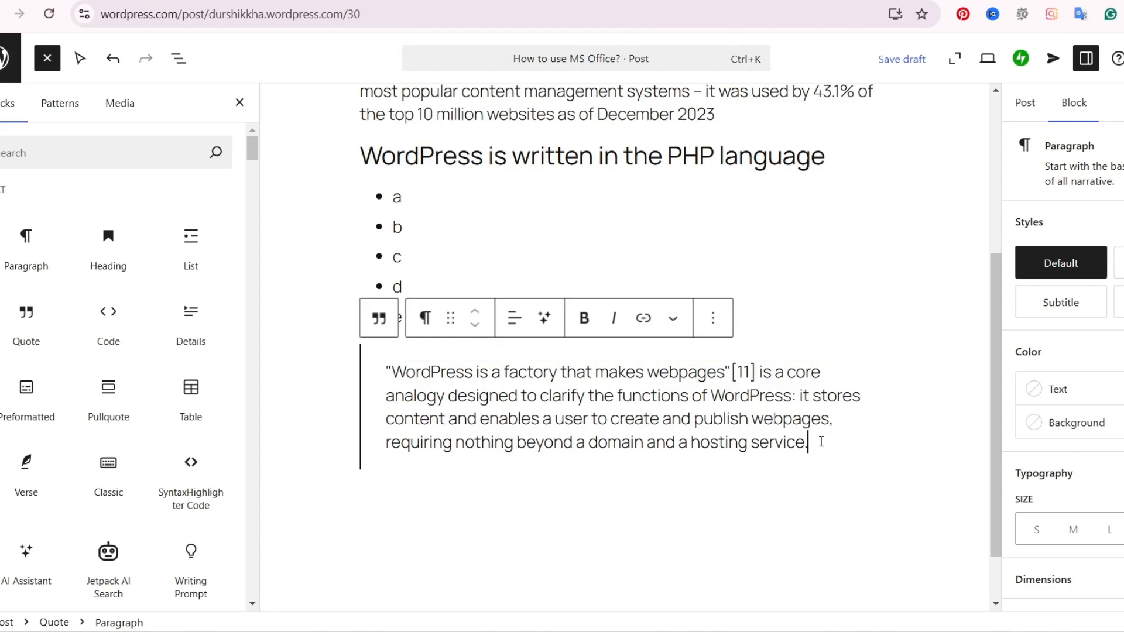
{"action": "type", "text": "\""}
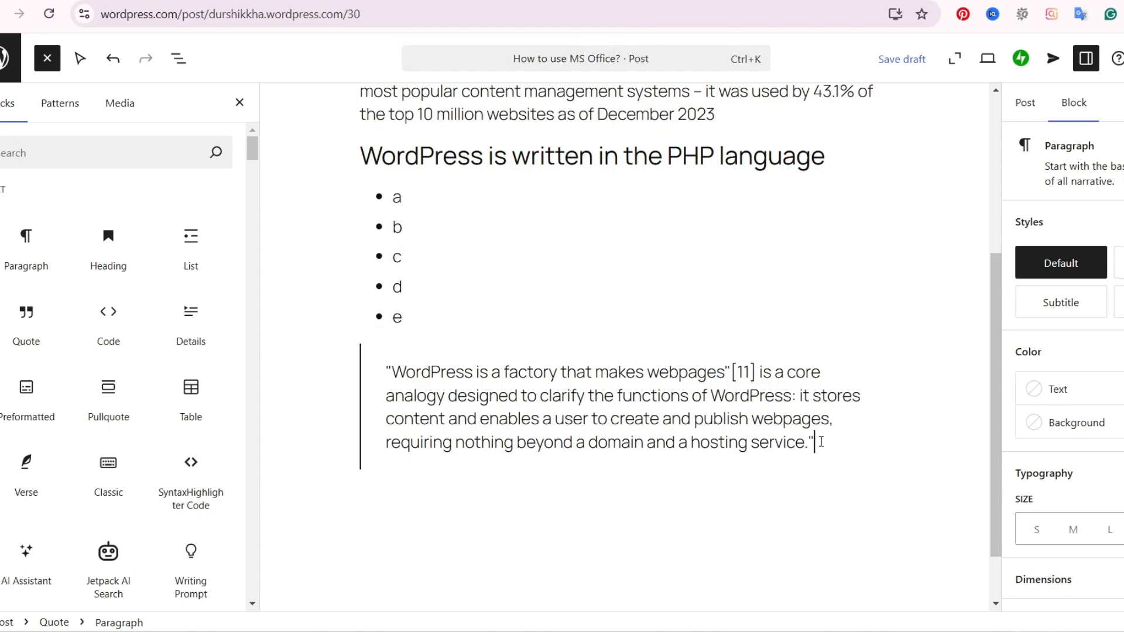
Add a second, empty Quote block below the filled quote and start a new paragraph after it.
{"action": "left_click", "coordinate": [523, 514]}
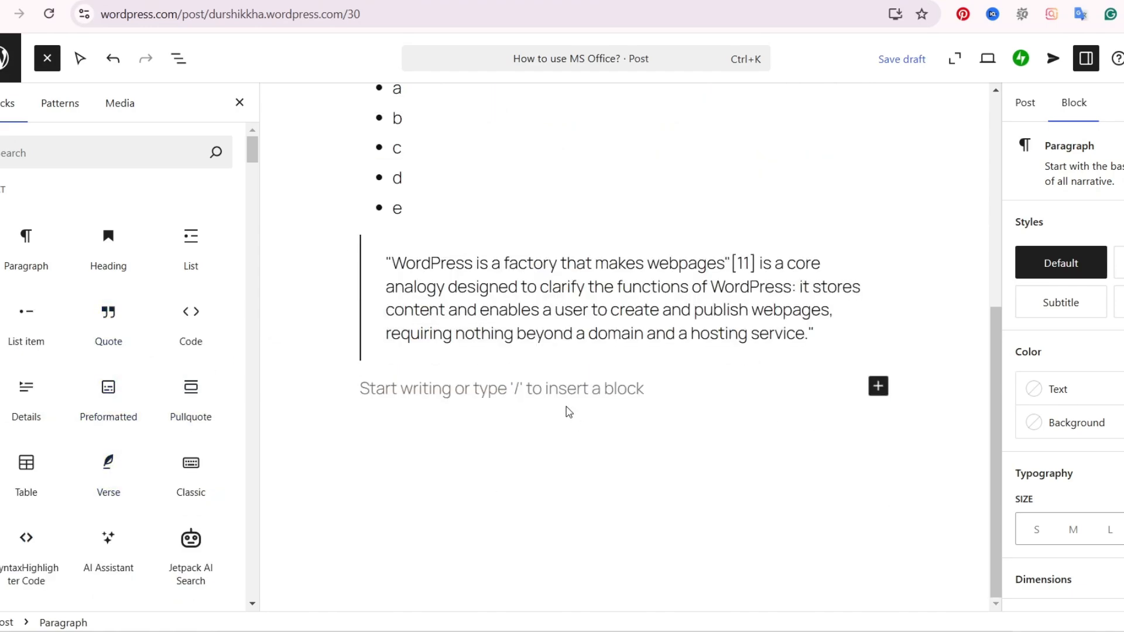
{"action": "left_click", "coordinate": [103, 317]}
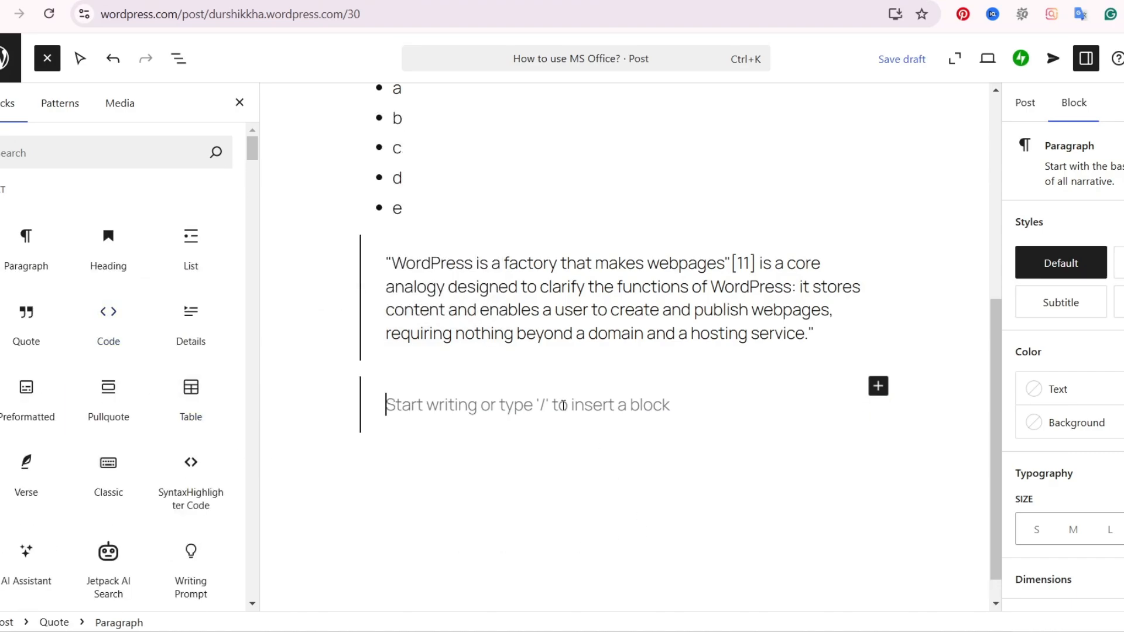
{"action": "key", "text": "Return"}
Insert a Code block below the empty Quote block.
{"action": "mouse_move", "coordinate": [141, 369]}
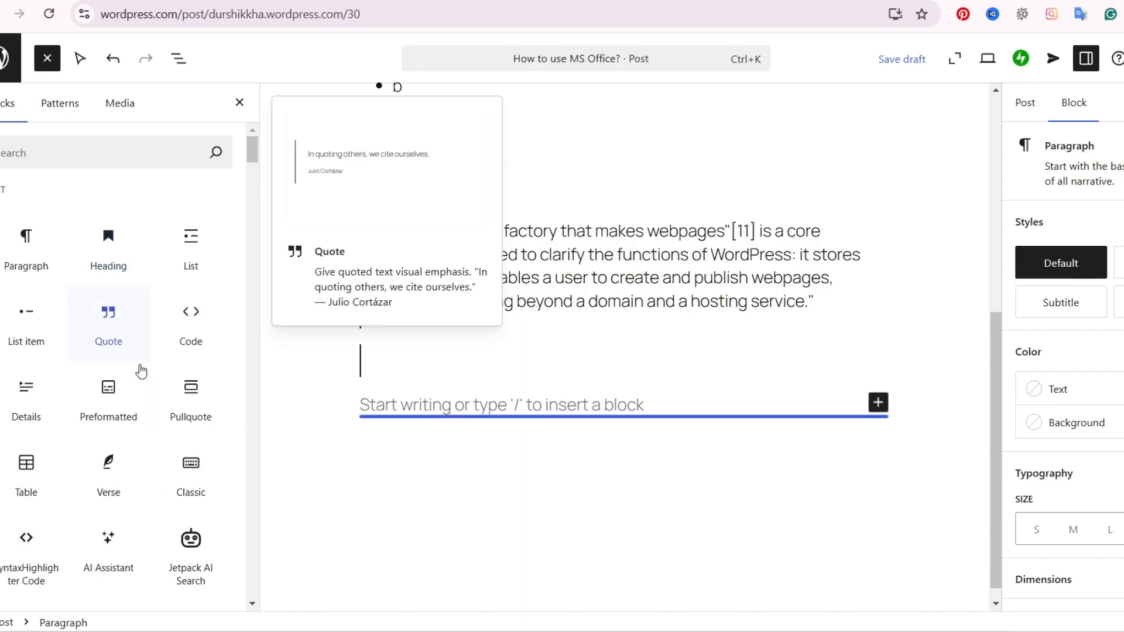
{"action": "mouse_move", "coordinate": [170, 353]}
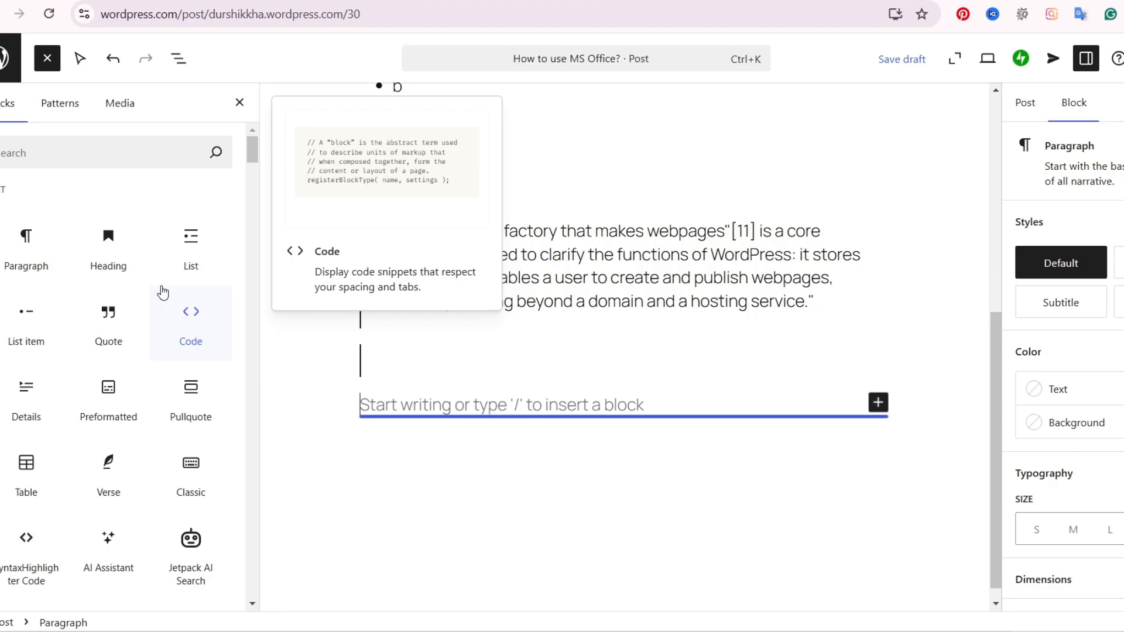
{"action": "left_click", "coordinate": [200, 321]}
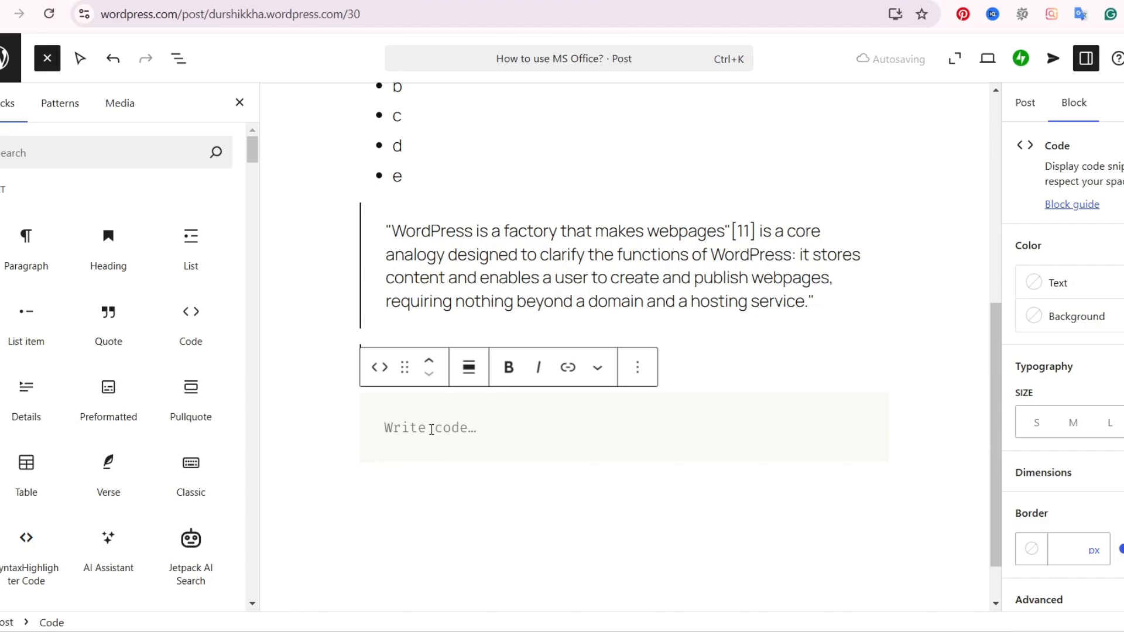
{"action": "scroll", "coordinate": [440, 410], "scroll_direction": "up", "scroll_amount": 10}
{"action": "left_click", "coordinate": [420, 263]}
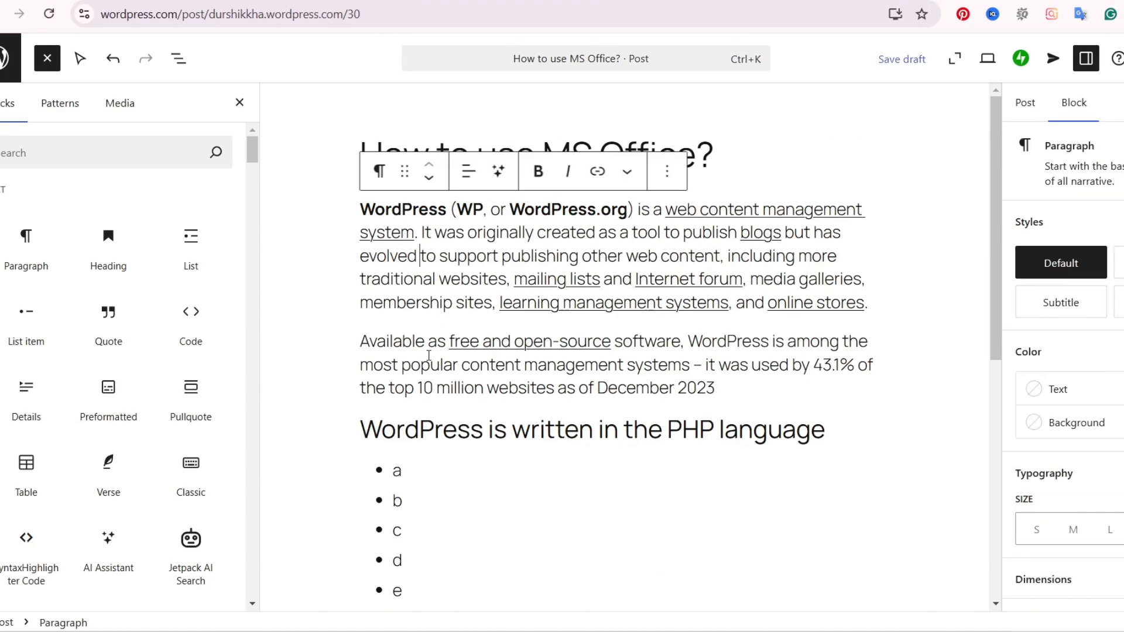
{"action": "left_click", "coordinate": [430, 364]}
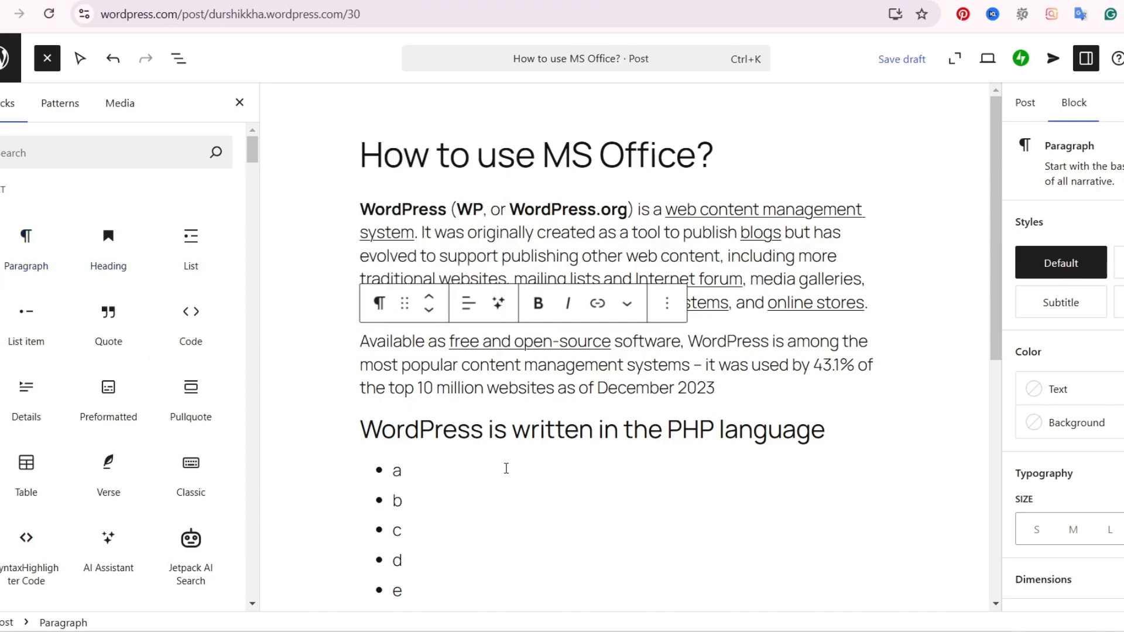
{"action": "scroll", "coordinate": [504, 467], "scroll_direction": "down", "scroll_amount": 8}
{"action": "left_click", "coordinate": [482, 359]}
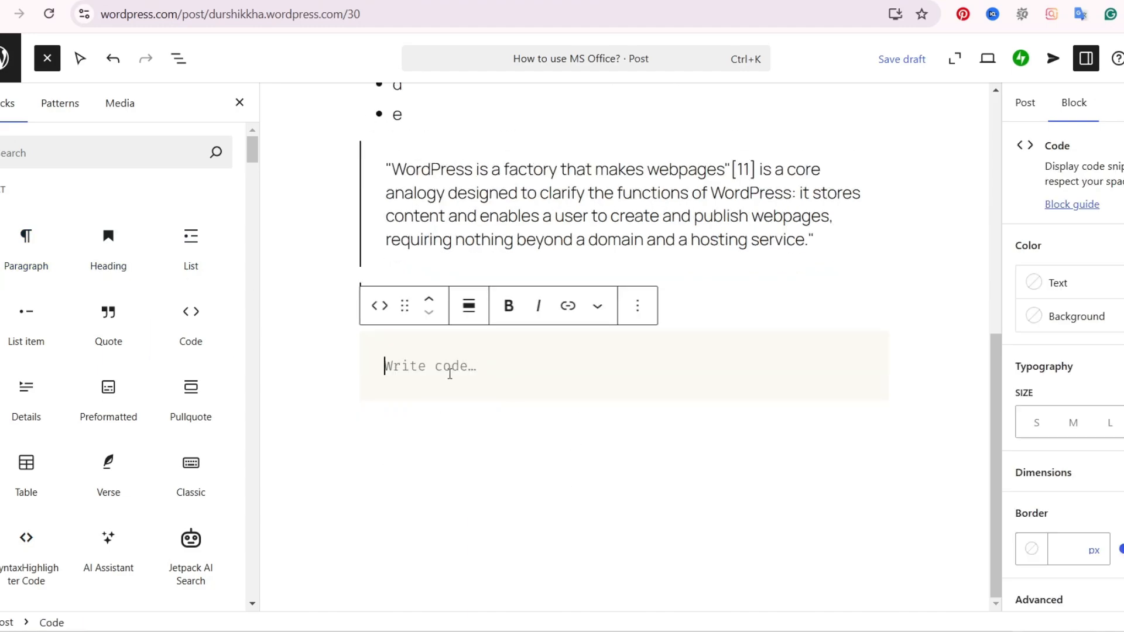
Insert a Details block below the Code block with the summary A and the hidden text ABC.
{"action": "left_click", "coordinate": [565, 458]}
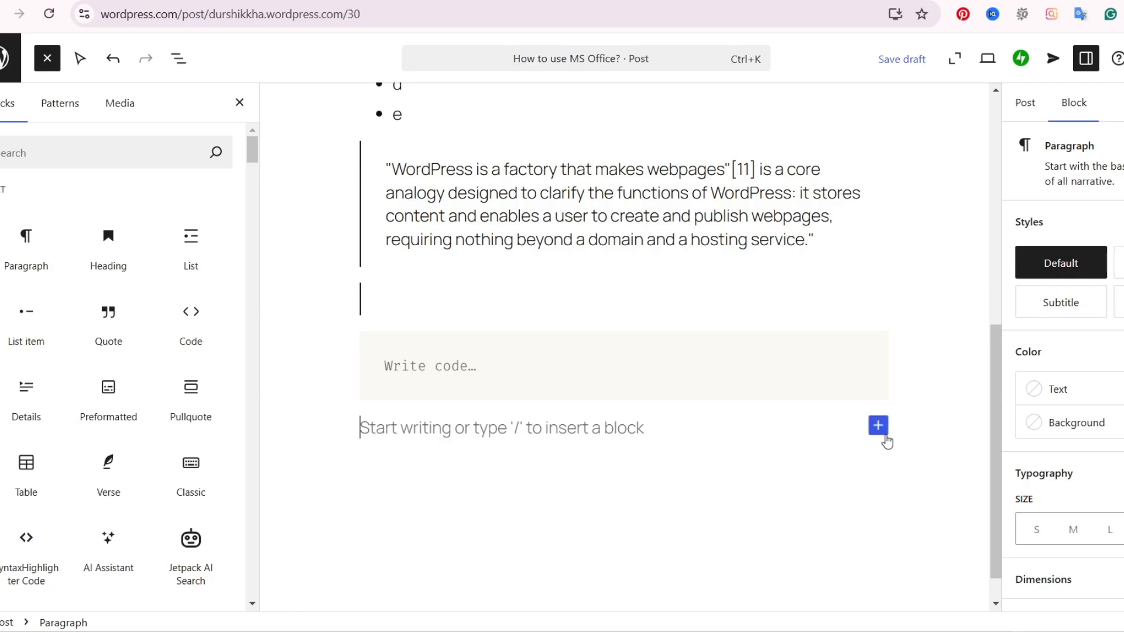
{"action": "left_click", "coordinate": [20, 387]}
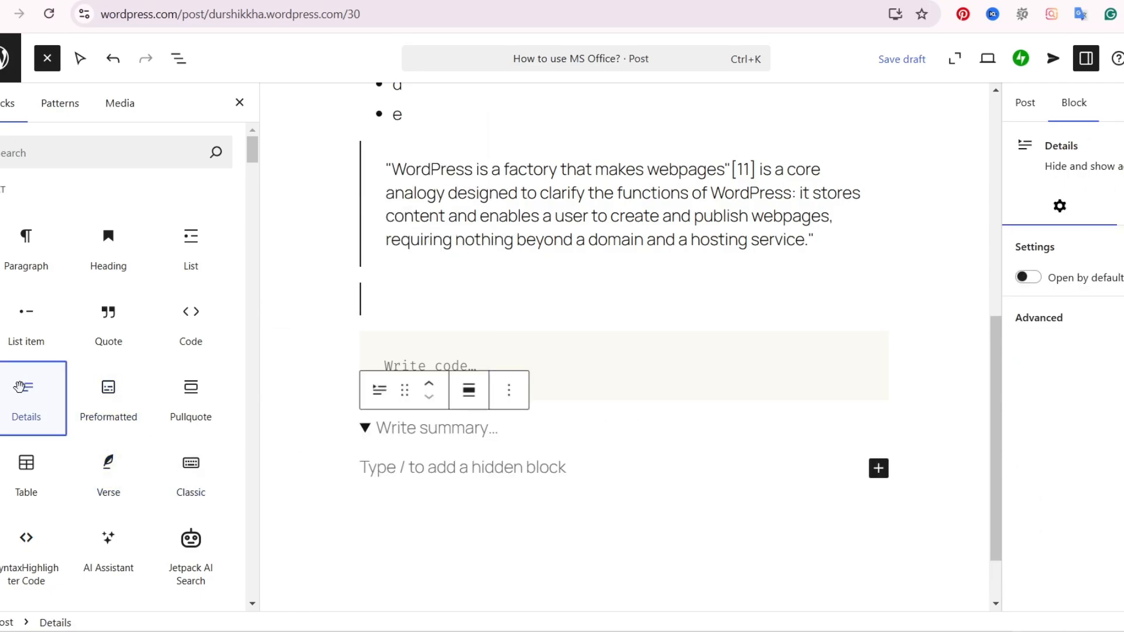
{"action": "left_click", "coordinate": [429, 468]}
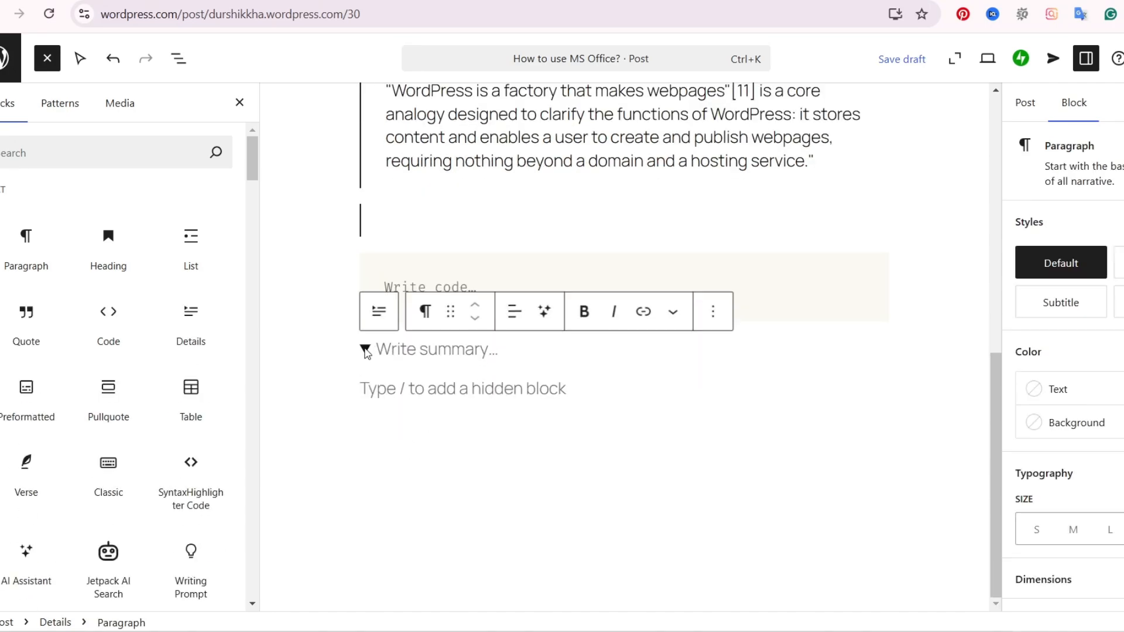
{"action": "left_click", "coordinate": [404, 349]}
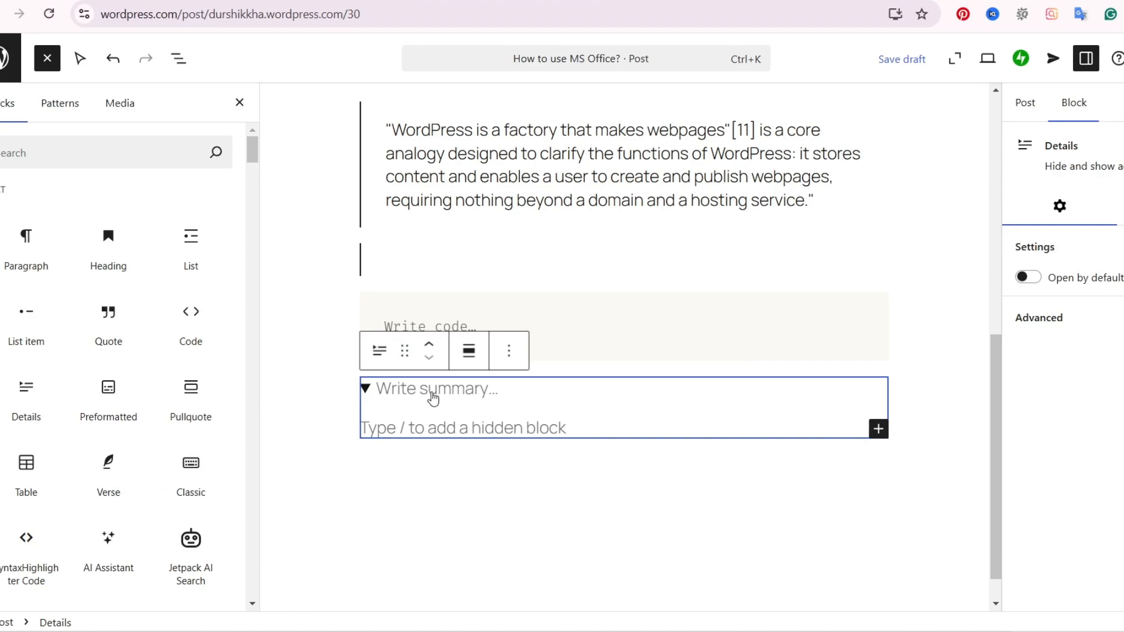
{"action": "left_click", "coordinate": [433, 395]}
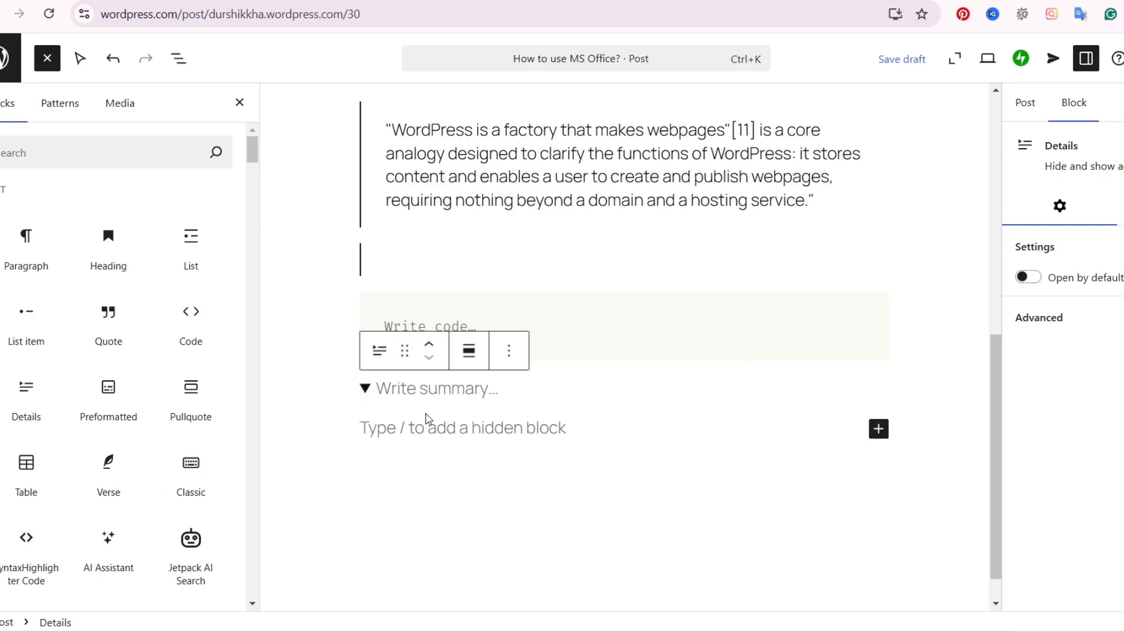
{"action": "type", "text": "A"}
{"action": "left_click", "coordinate": [407, 430]}
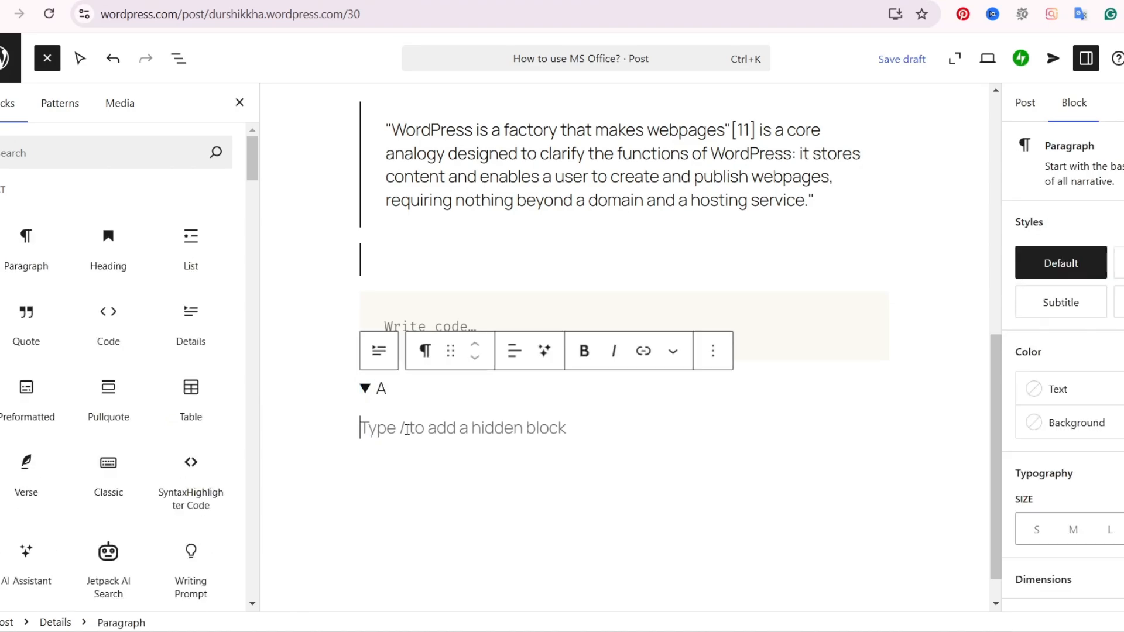
{"action": "type", "text": "ABC"}
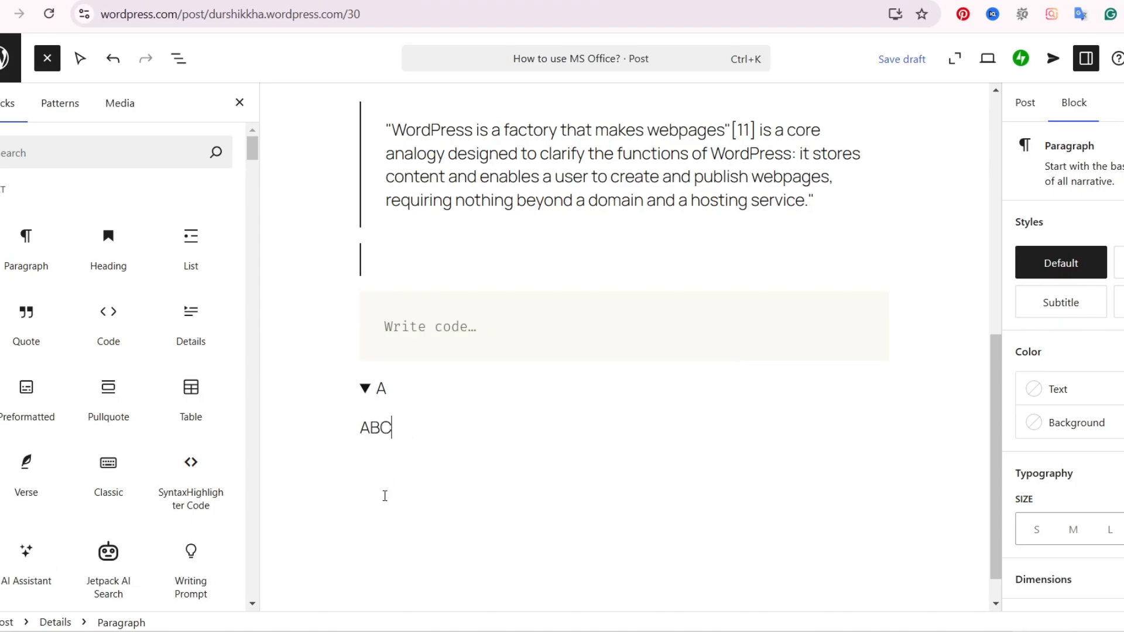
Collapse the Details block and expand it again to check how its hidden text behaves.
{"action": "left_click", "coordinate": [367, 394]}
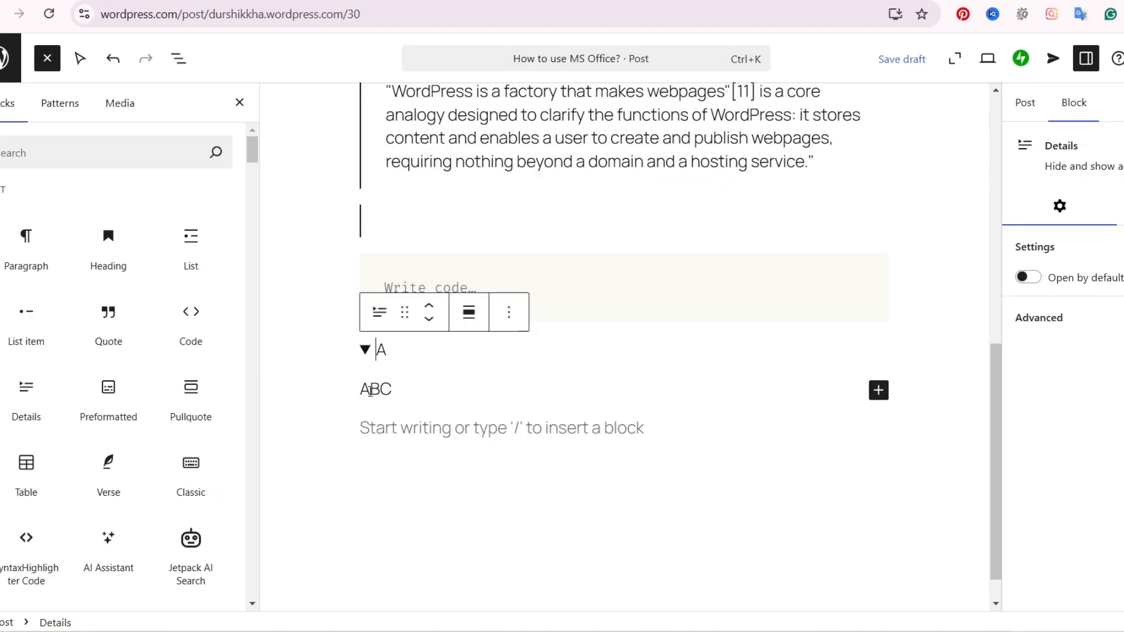
{"action": "left_click", "coordinate": [411, 442]}
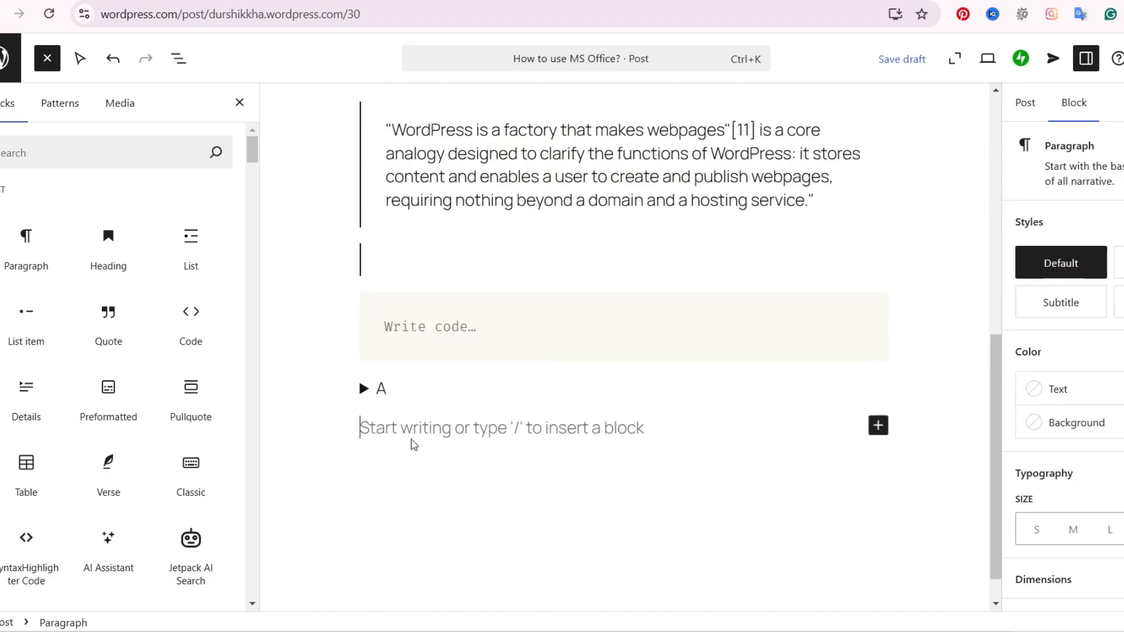
{"action": "left_click", "coordinate": [364, 398]}
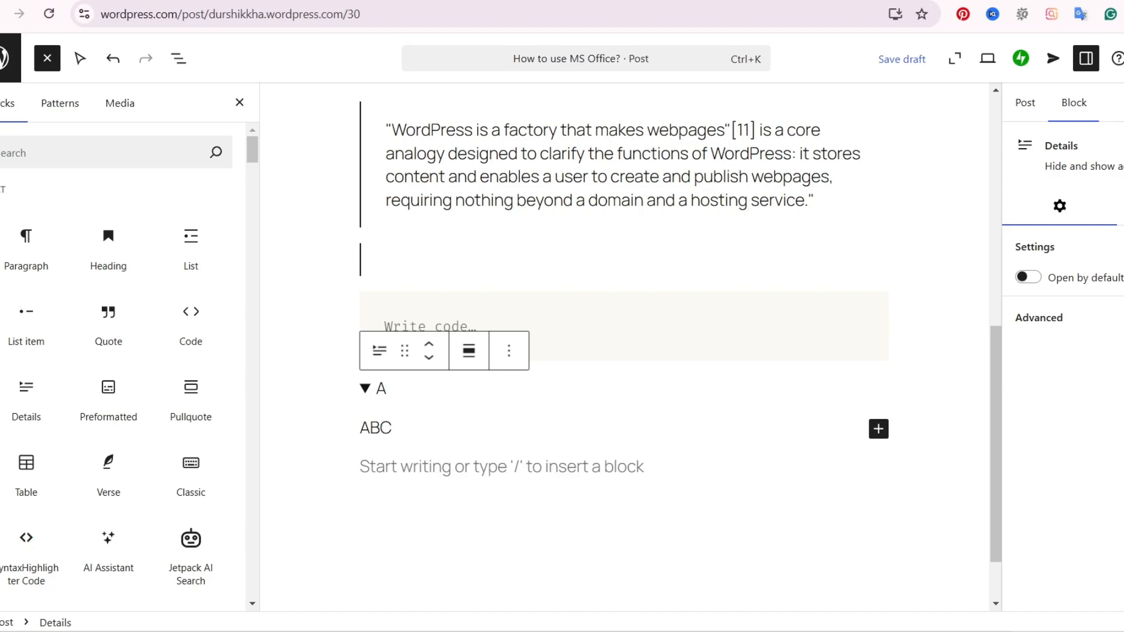
Search Google for codecademy in a new browser tab and look through the results to the People also ask section.
{"action": "key", "text": "ctrl+t"}
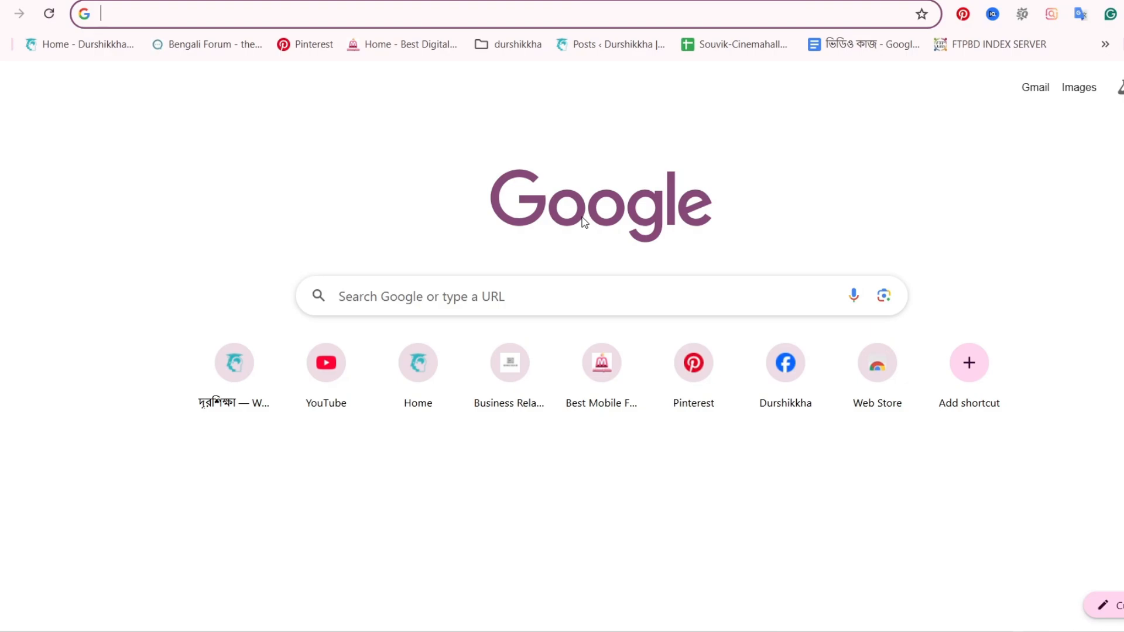
{"action": "type", "text": "code"}
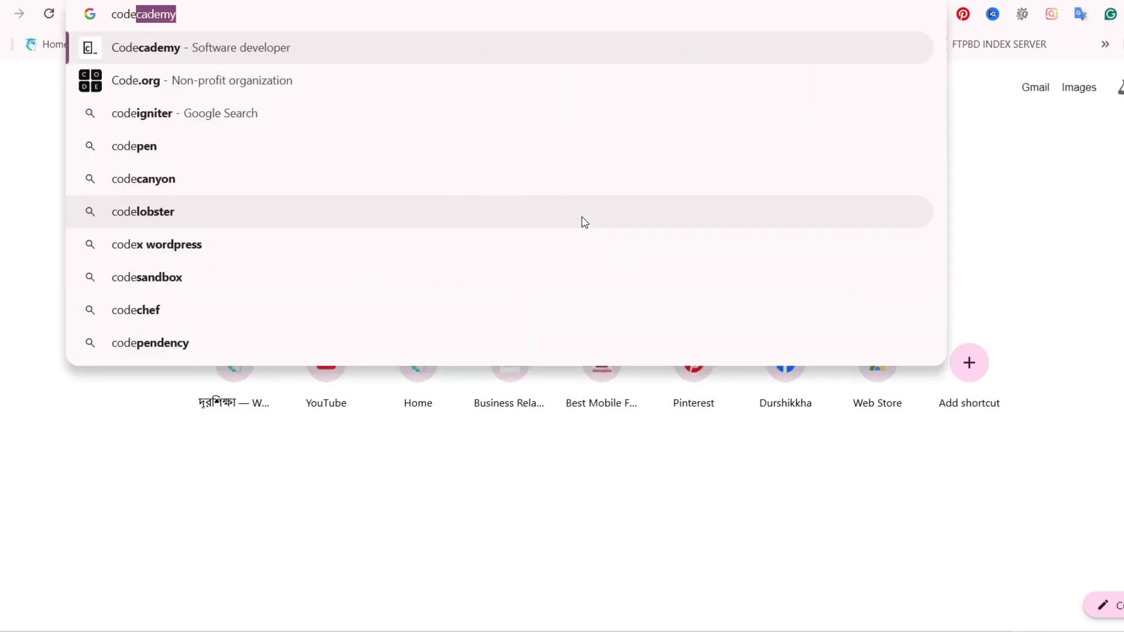
{"action": "key", "text": "Return"}
{"action": "scroll", "coordinate": [477, 455], "scroll_direction": "down", "scroll_amount": 10}
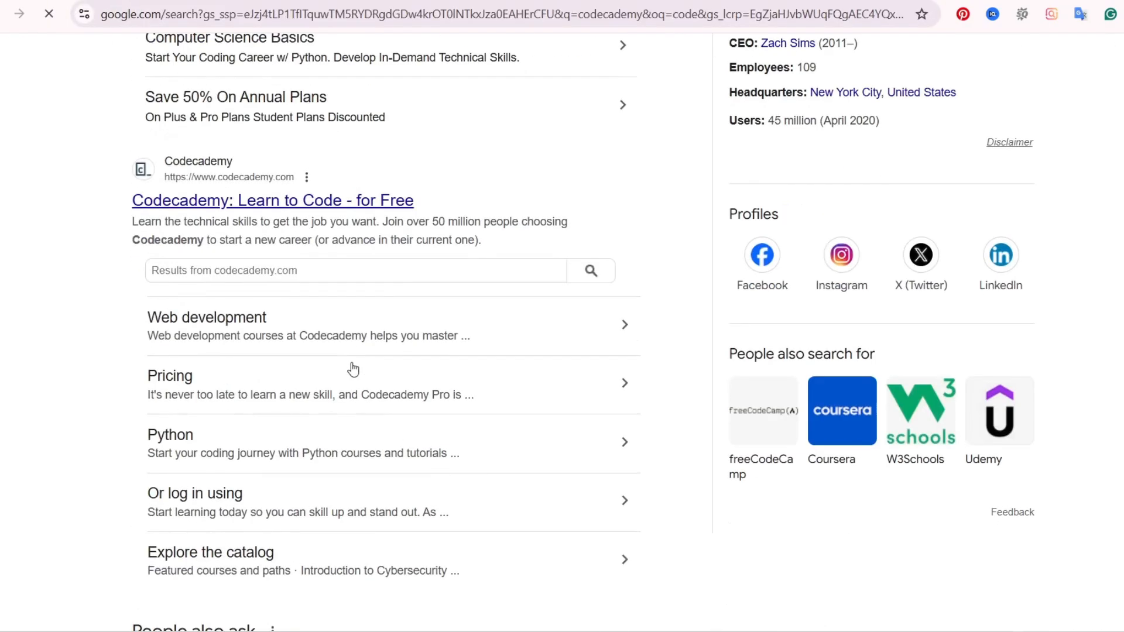
{"action": "scroll", "coordinate": [229, 291], "scroll_direction": "down", "scroll_amount": 4}
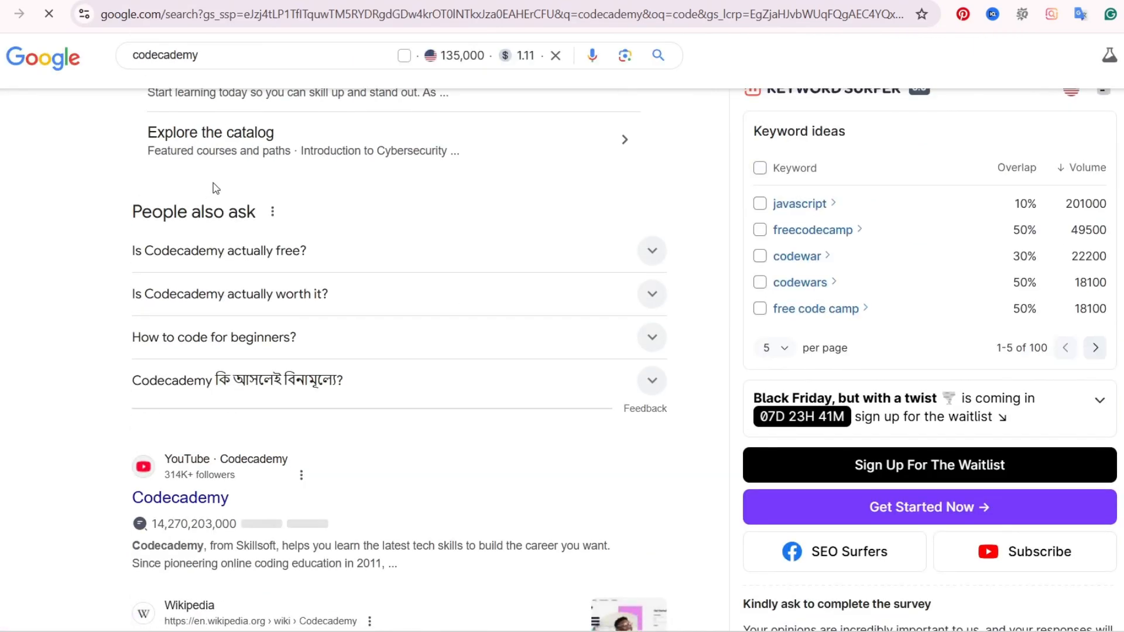
Expand the question "Is Codecademy actually free?" and examine its answer and the results below it.
{"action": "left_click", "coordinate": [652, 253]}
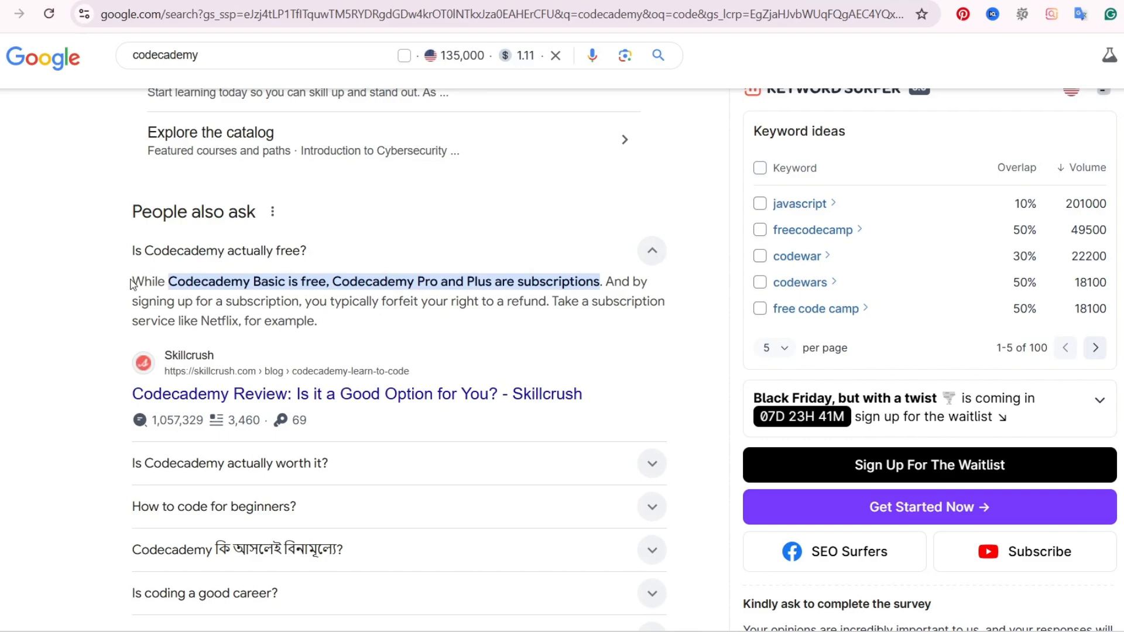
{"action": "left_click_drag", "start_coordinate": [131, 282], "coordinate": [329, 330]}
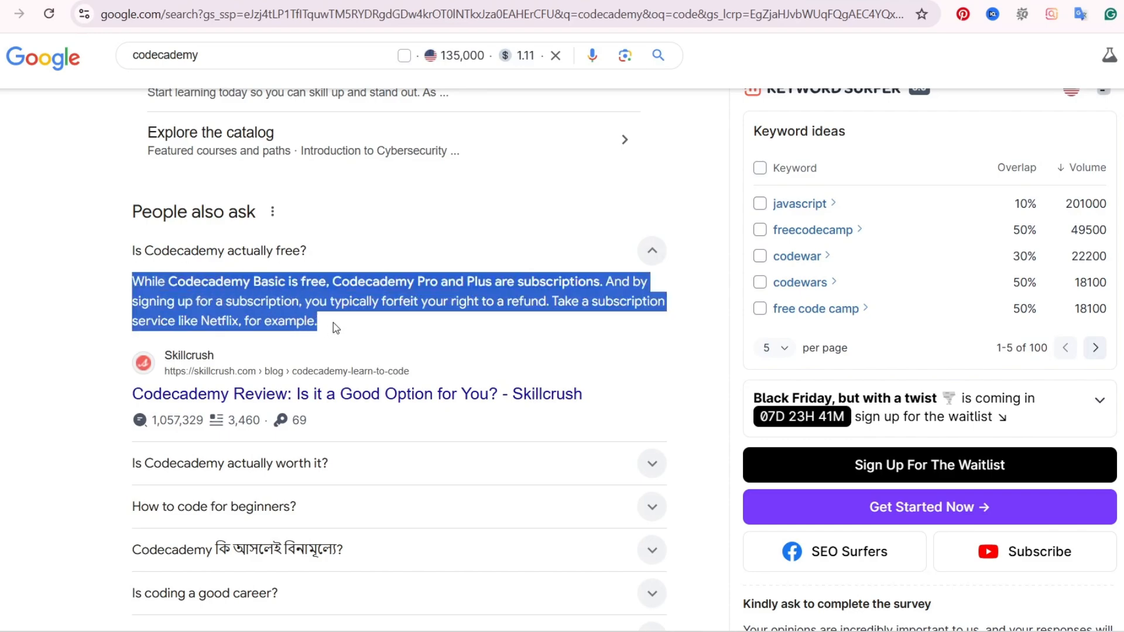
{"action": "left_click_drag", "start_coordinate": [326, 325], "coordinate": [128, 293]}
{"action": "left_click", "coordinate": [256, 303]}
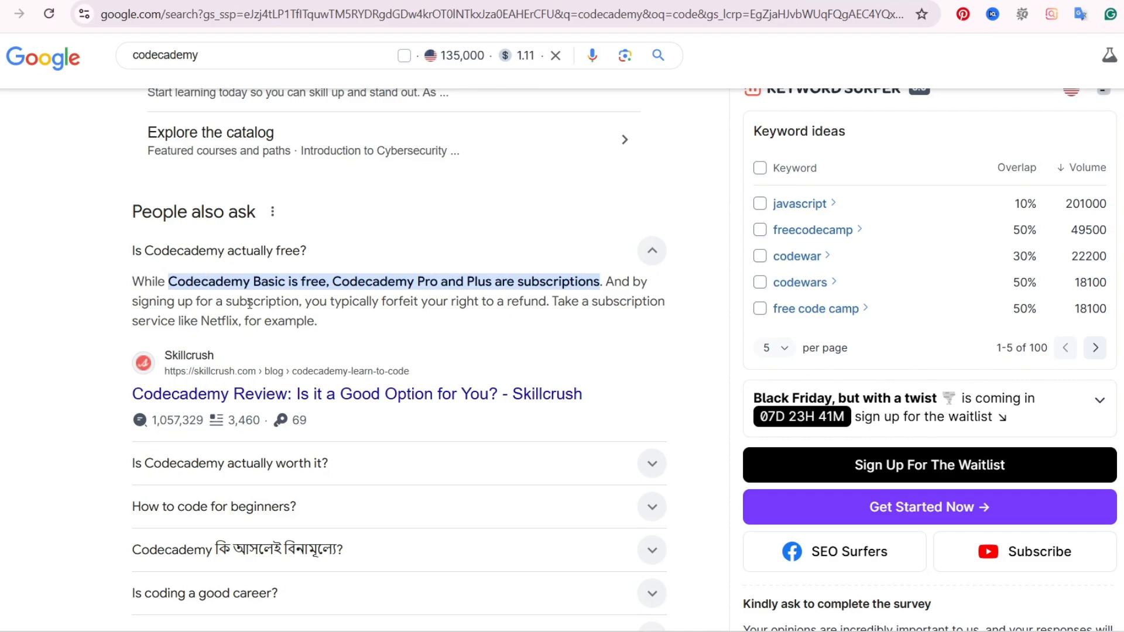
{"action": "scroll", "coordinate": [322, 406], "scroll_direction": "down", "scroll_amount": 1}
{"action": "scroll", "coordinate": [321, 407], "scroll_direction": "down", "scroll_amount": 3}
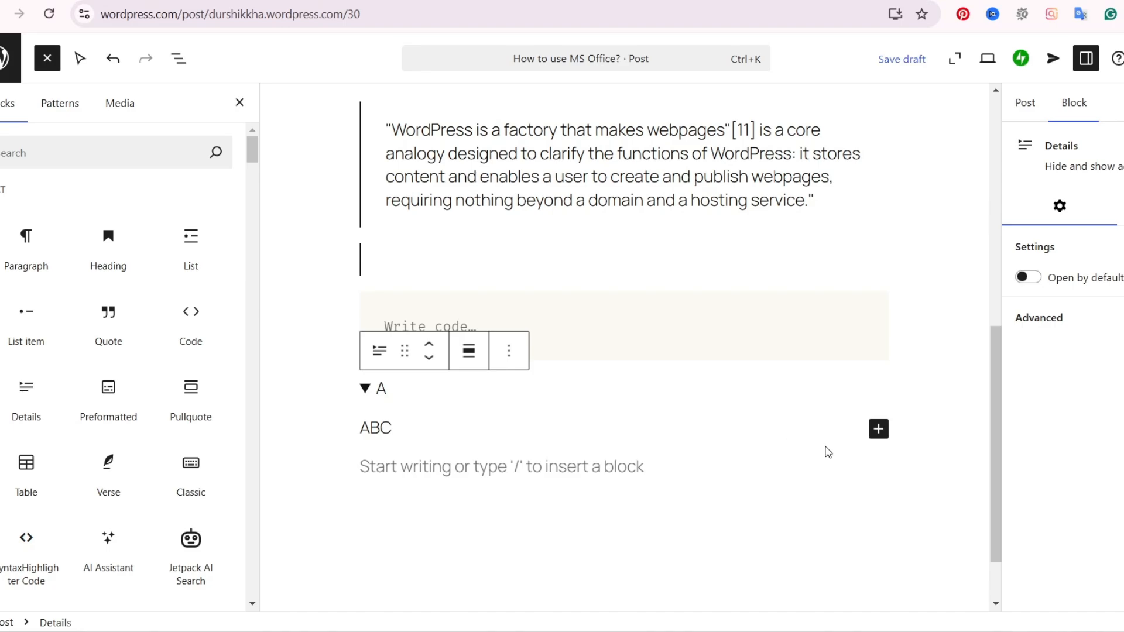
Return to the WordPress post and insert a Pullquote block below the collapsed Details block.
{"action": "mouse_move", "coordinate": [825, 452]}
{"action": "scroll", "coordinate": [550, 311], "scroll_direction": "up", "scroll_amount": 9}
{"action": "scroll", "coordinate": [550, 311], "scroll_direction": "down", "scroll_amount": 10}
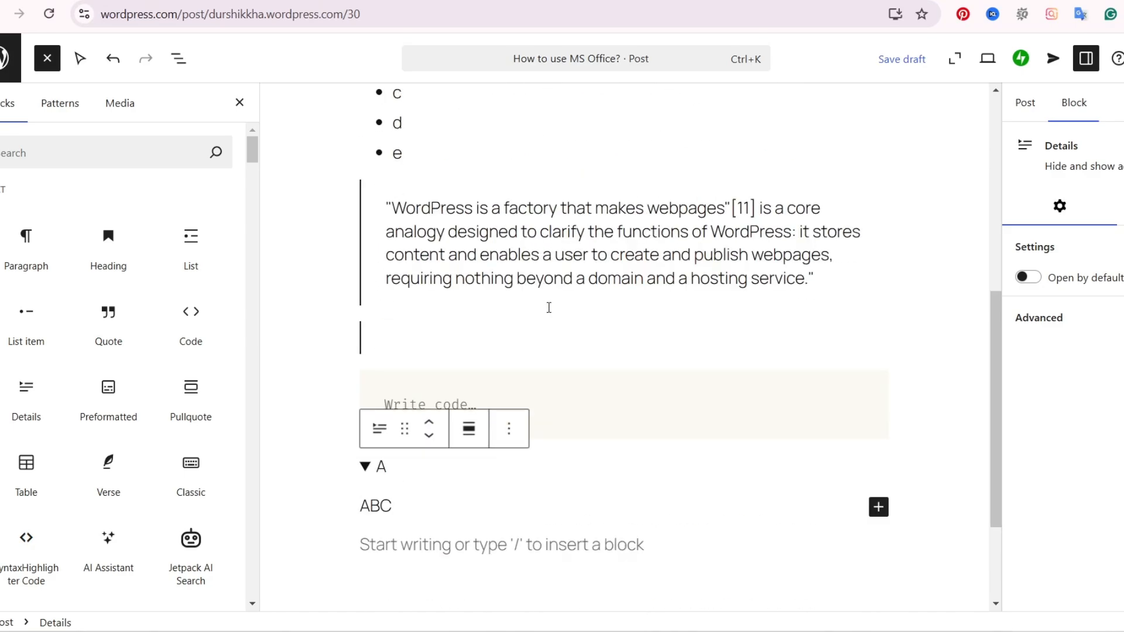
{"action": "left_click", "coordinate": [393, 398]}
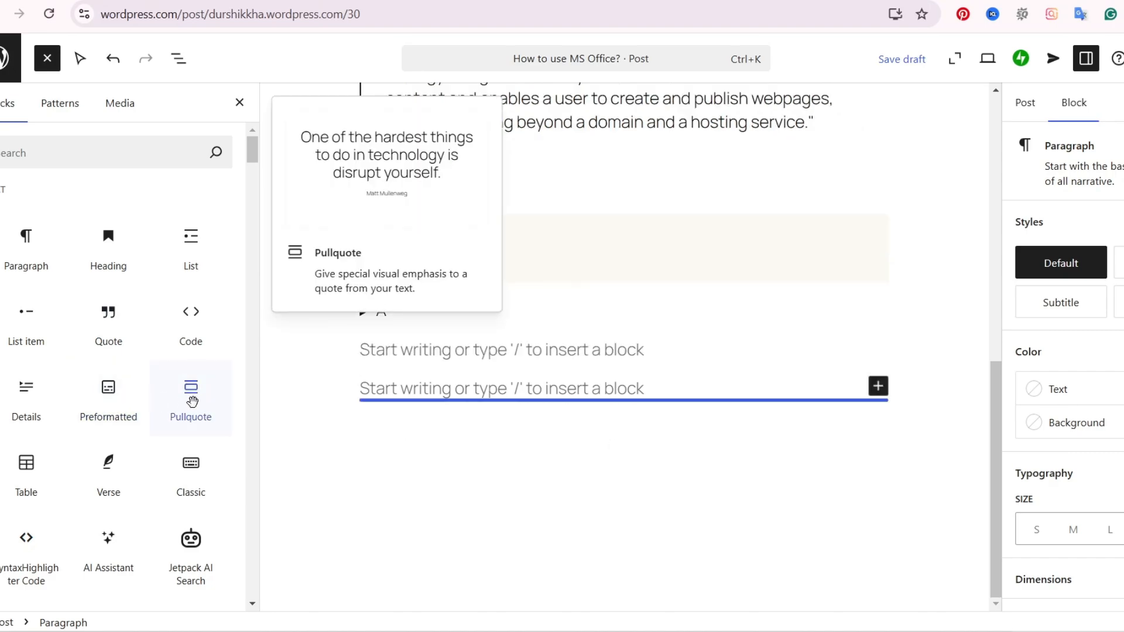
{"action": "left_click", "coordinate": [192, 402]}
{"action": "left_click", "coordinate": [547, 413]}
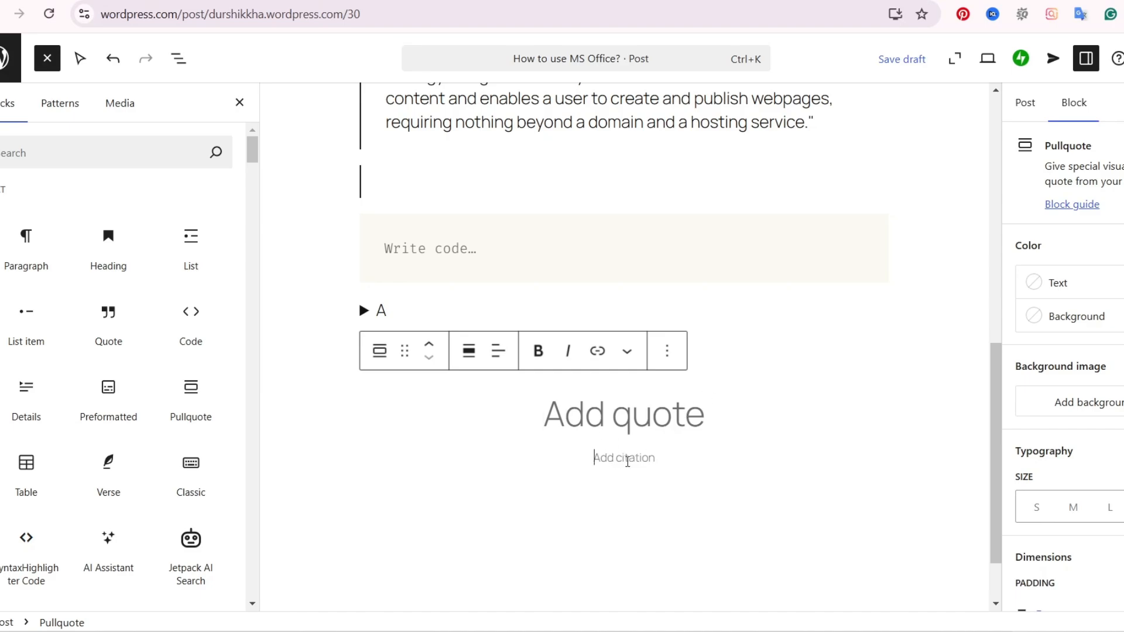
{"action": "left_click", "coordinate": [528, 86]}
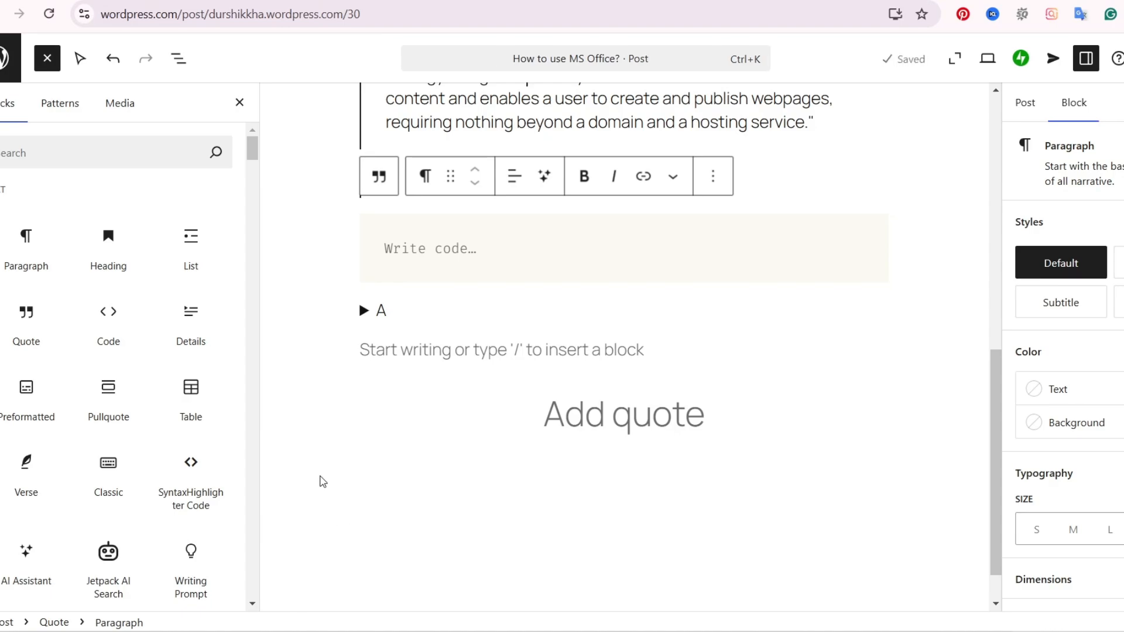
Add blank lines to the Pullquote and start an empty paragraph below it.
{"action": "mouse_move", "coordinate": [200, 403]}
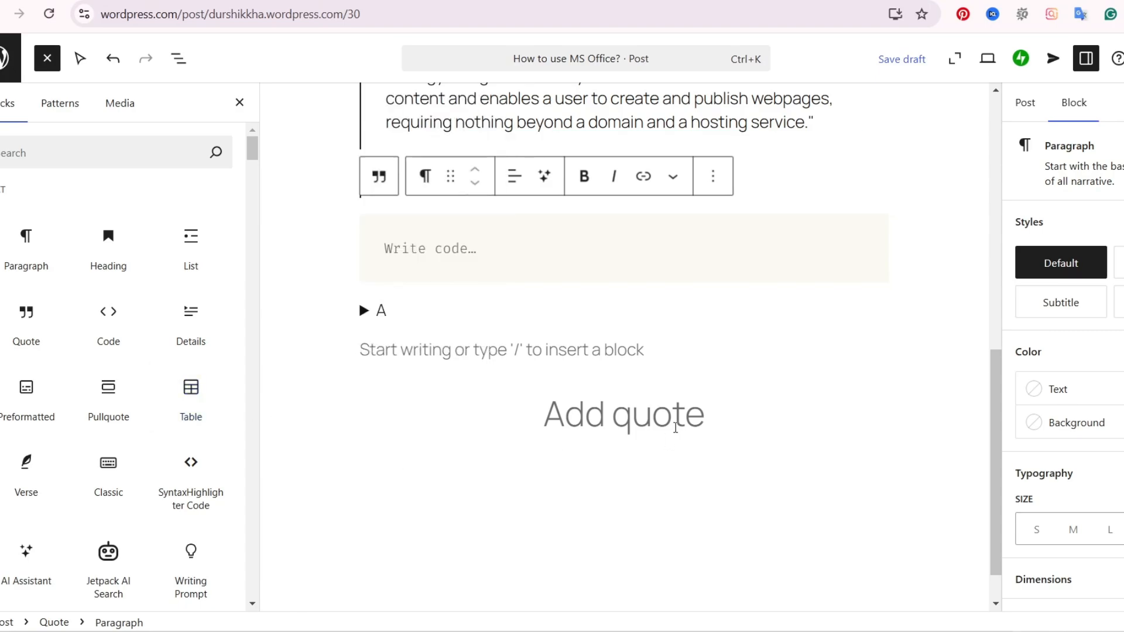
{"action": "left_click", "coordinate": [706, 422]}
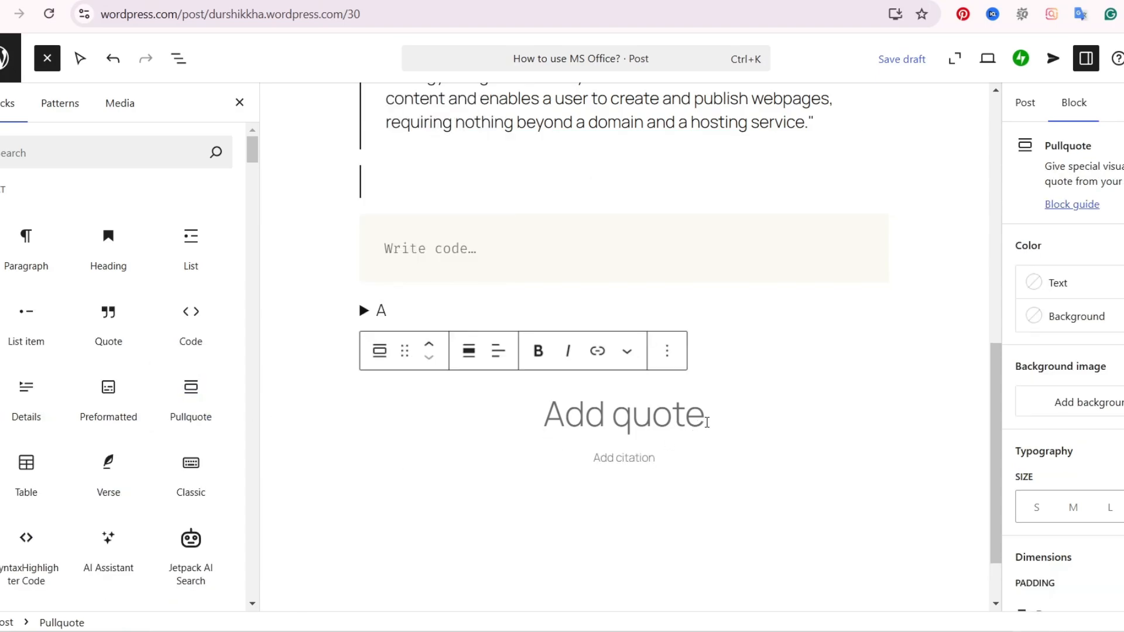
{"action": "key", "text": "Return"}
{"action": "key", "text": "Return"}
{"action": "left_click", "coordinate": [477, 477]}
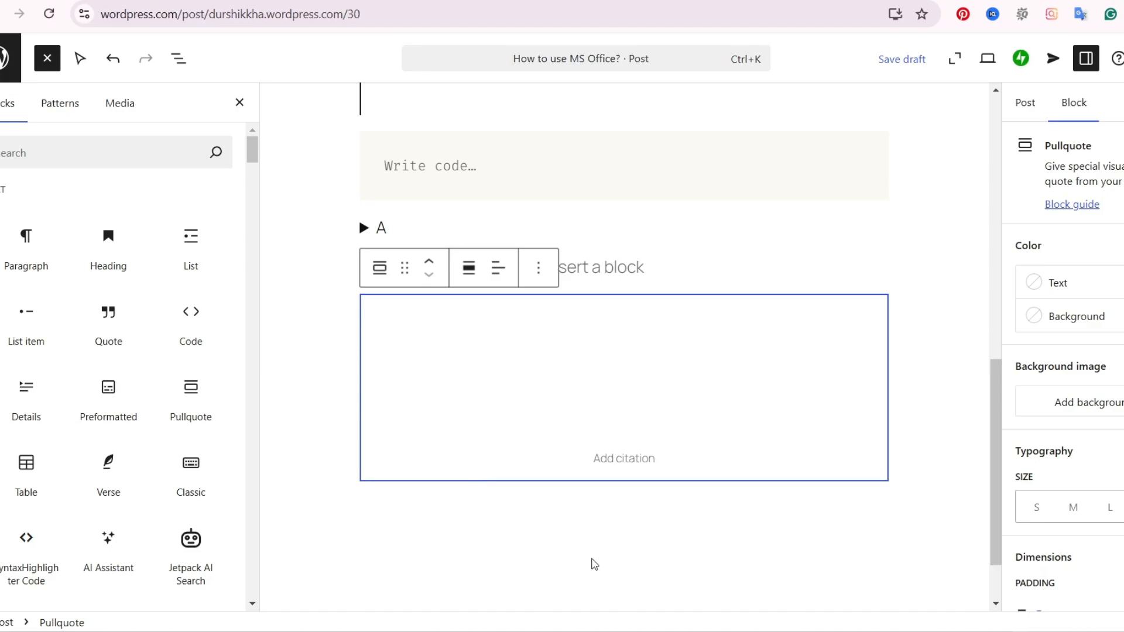
{"action": "key", "text": "Delete"}
{"action": "scroll", "coordinate": [650, 550], "scroll_direction": "down", "scroll_amount": 2}
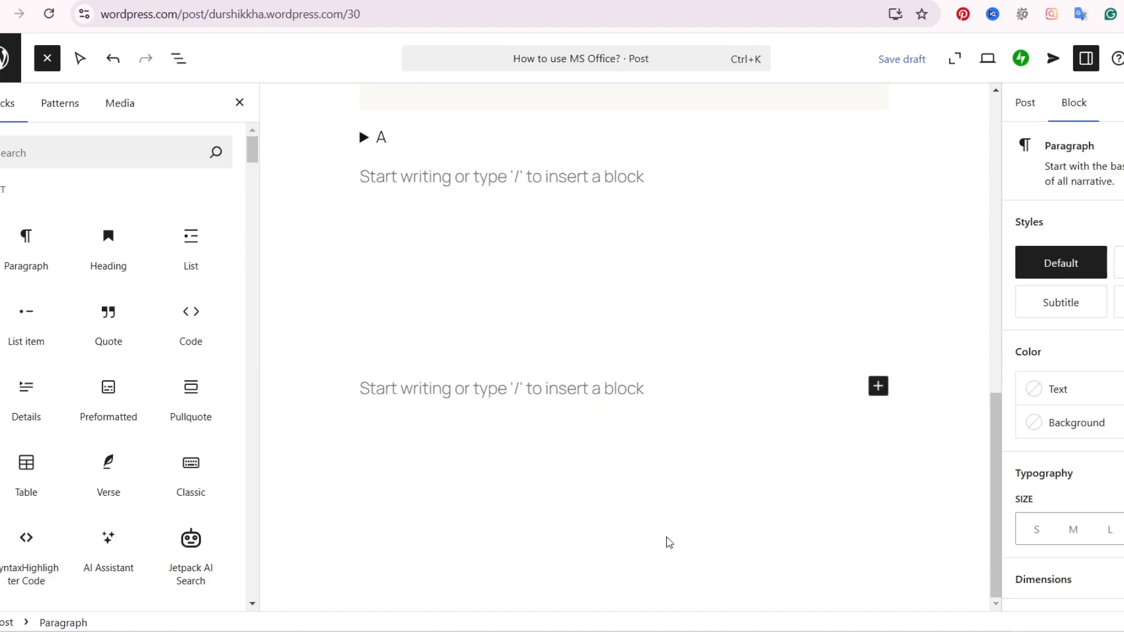
Insert a table with 5 columns and 5 rows below the Pullquote block.
{"action": "left_click", "coordinate": [878, 387]}
{"action": "left_click", "coordinate": [781, 301]}
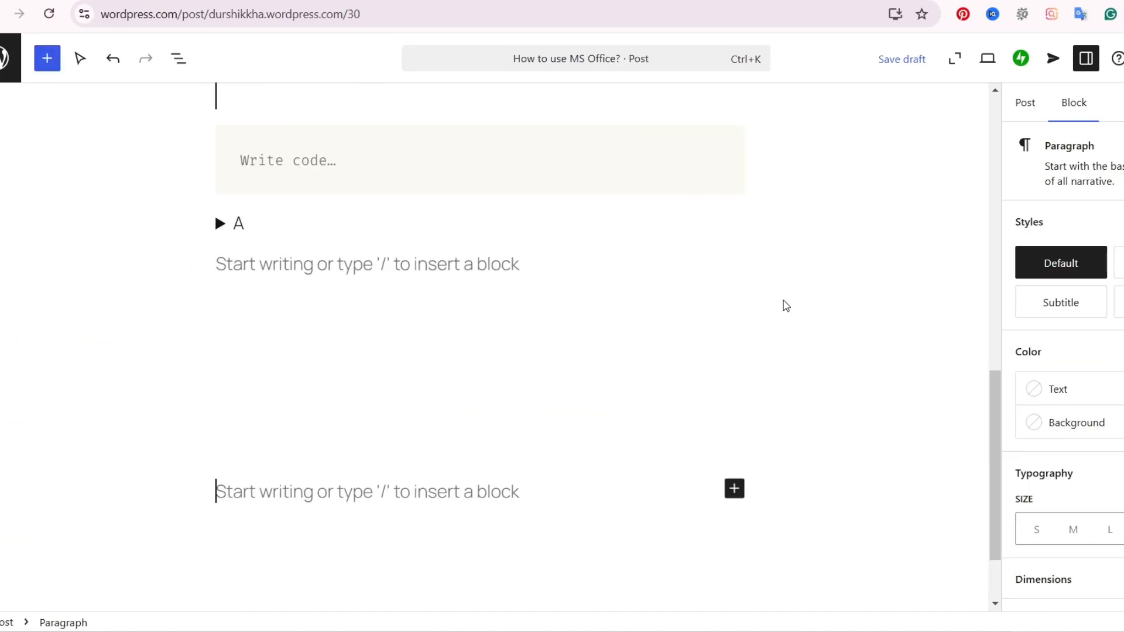
{"action": "left_click", "coordinate": [48, 58]}
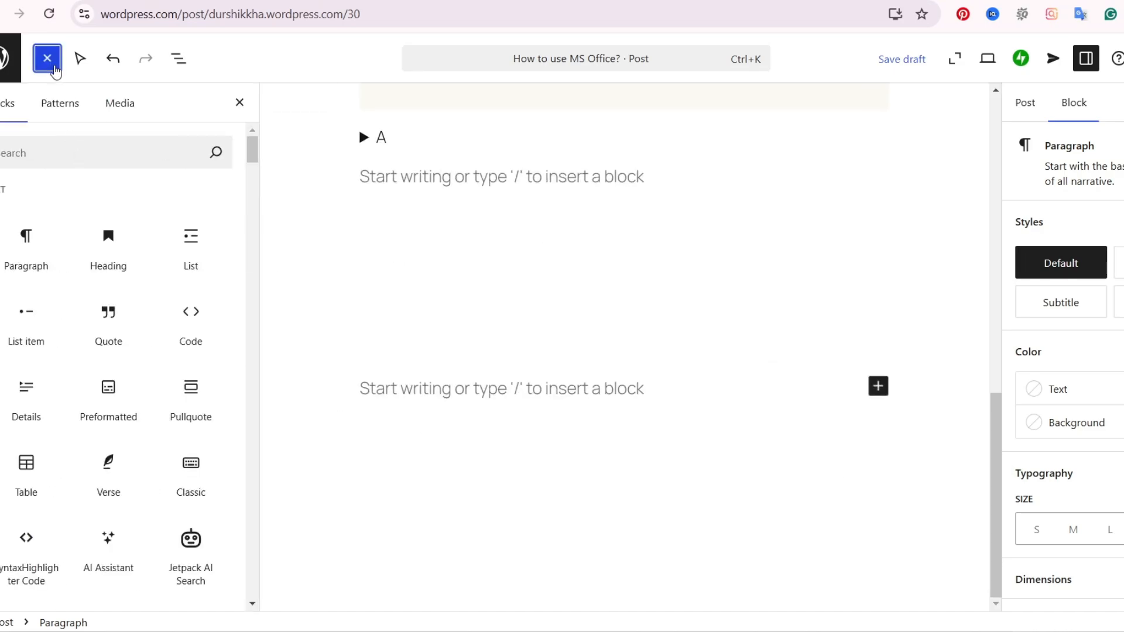
{"action": "left_click", "coordinate": [53, 67]}
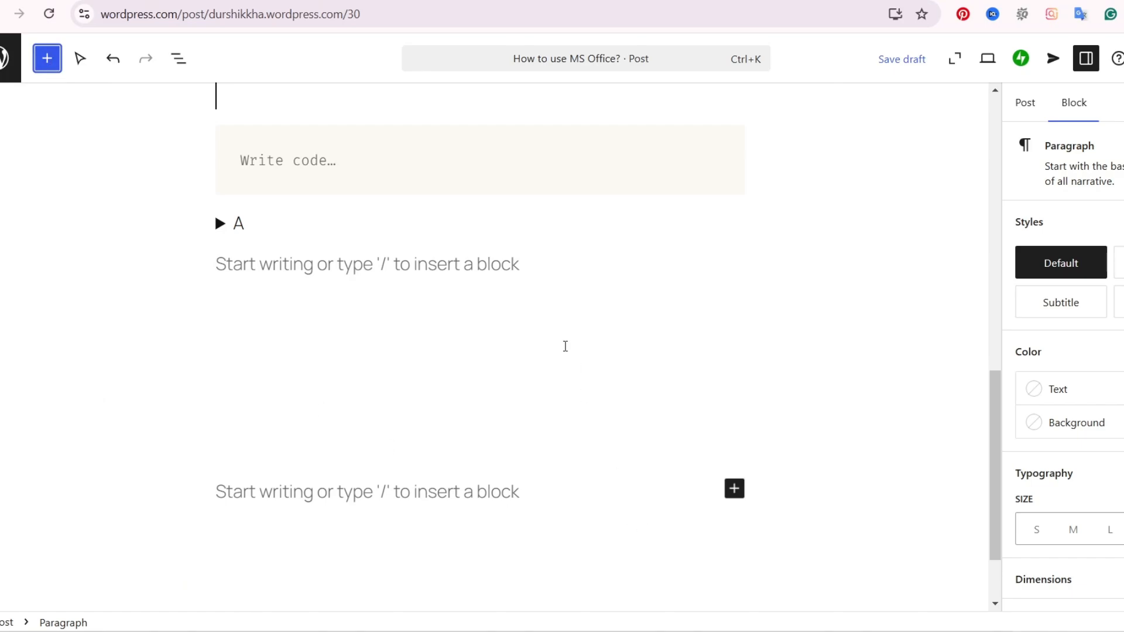
{"action": "left_click", "coordinate": [47, 58]}
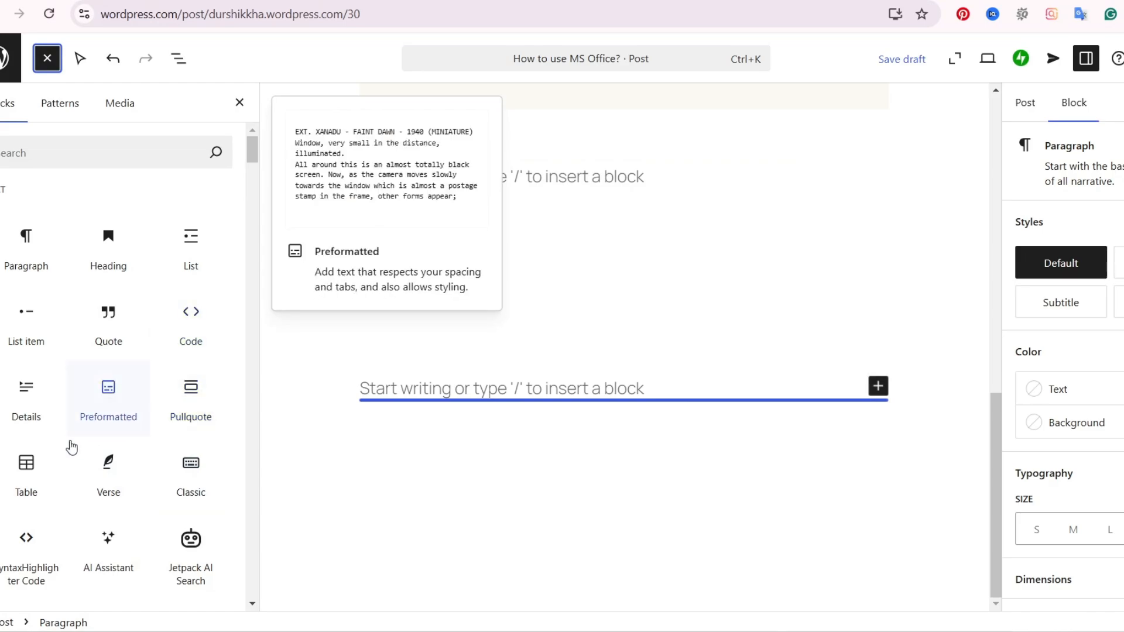
{"action": "left_click", "coordinate": [32, 471]}
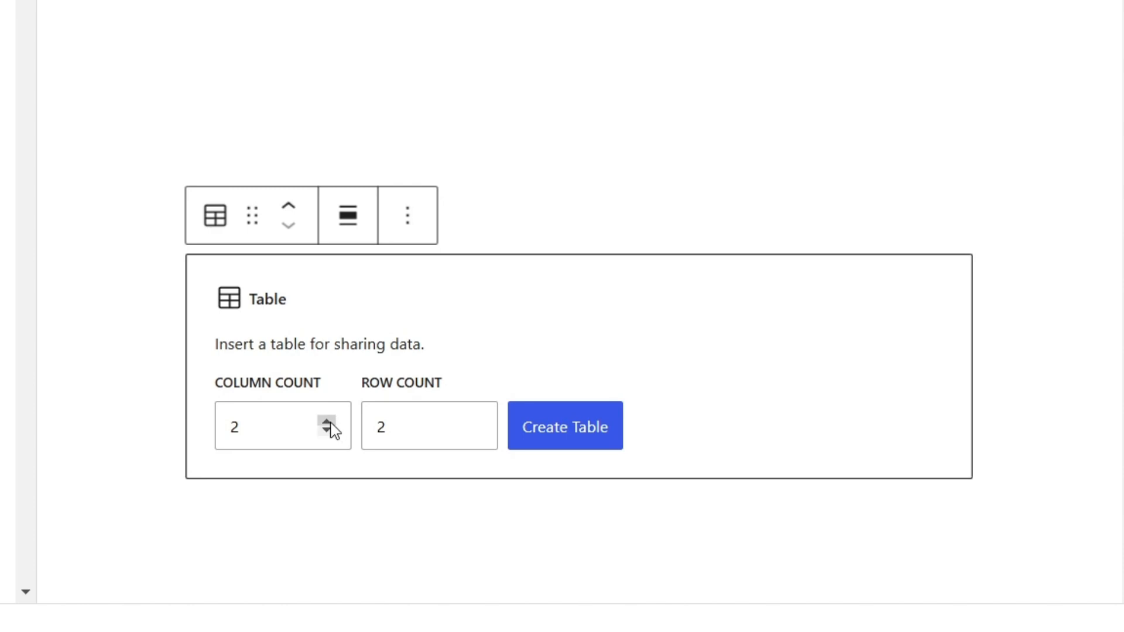
{"action": "left_click_drag", "start_coordinate": [303, 424], "coordinate": [206, 432]}
{"action": "type", "text": "5"}
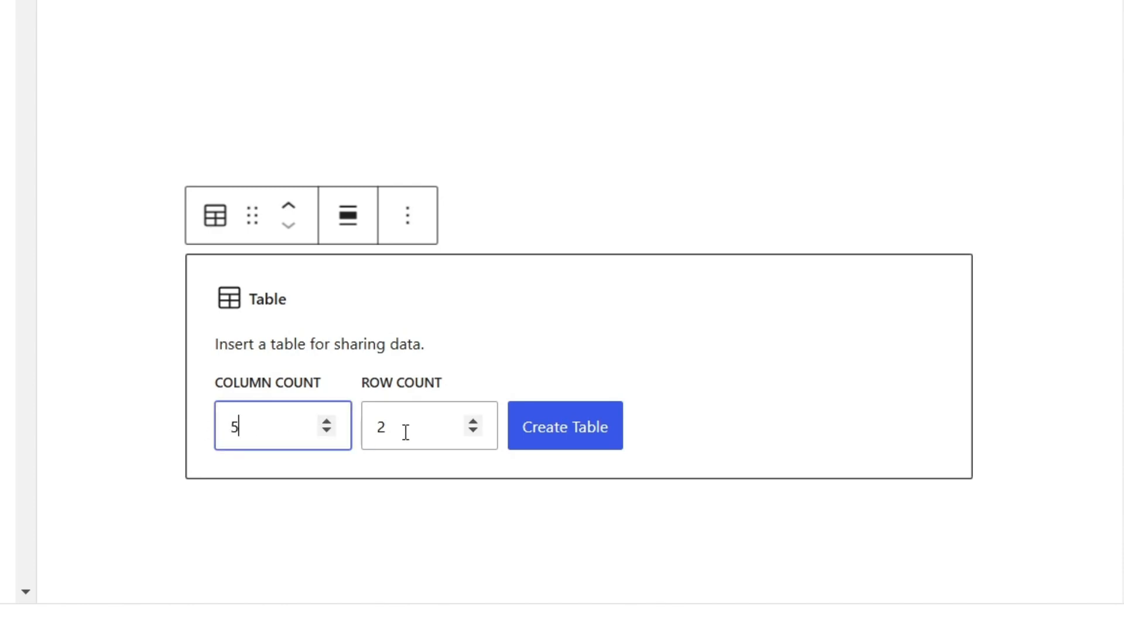
{"action": "left_click_drag", "start_coordinate": [402, 429], "coordinate": [288, 407]}
{"action": "type", "text": "5"}
{"action": "left_click", "coordinate": [567, 430]}
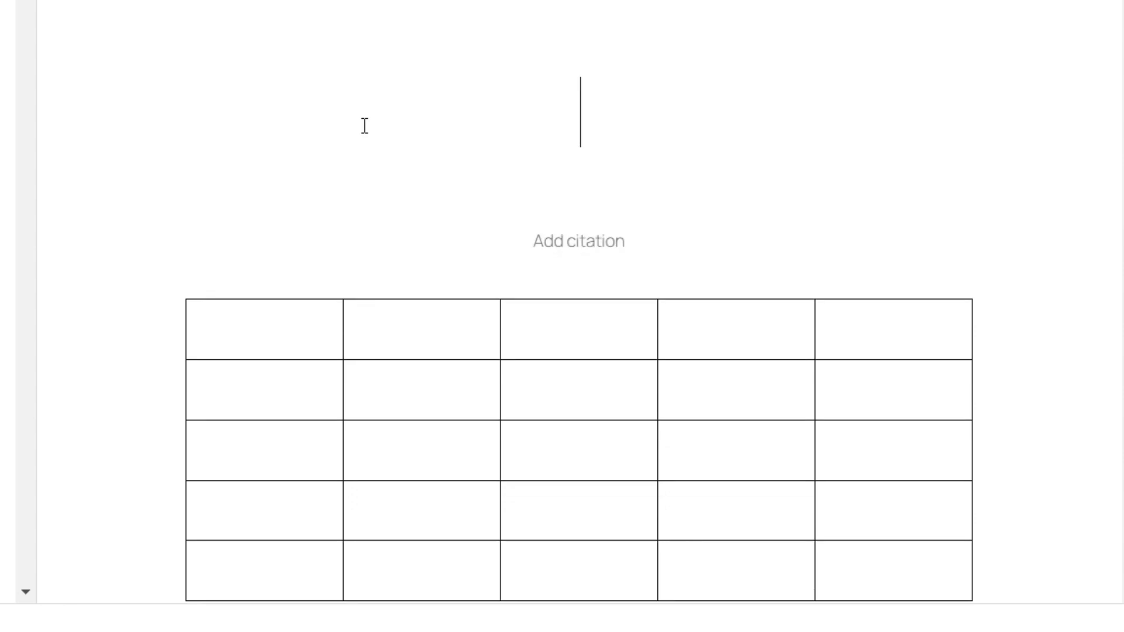
Look over the new table's cells and start an empty paragraph below the table.
{"action": "scroll", "coordinate": [591, 395], "scroll_direction": "down", "scroll_amount": 5}
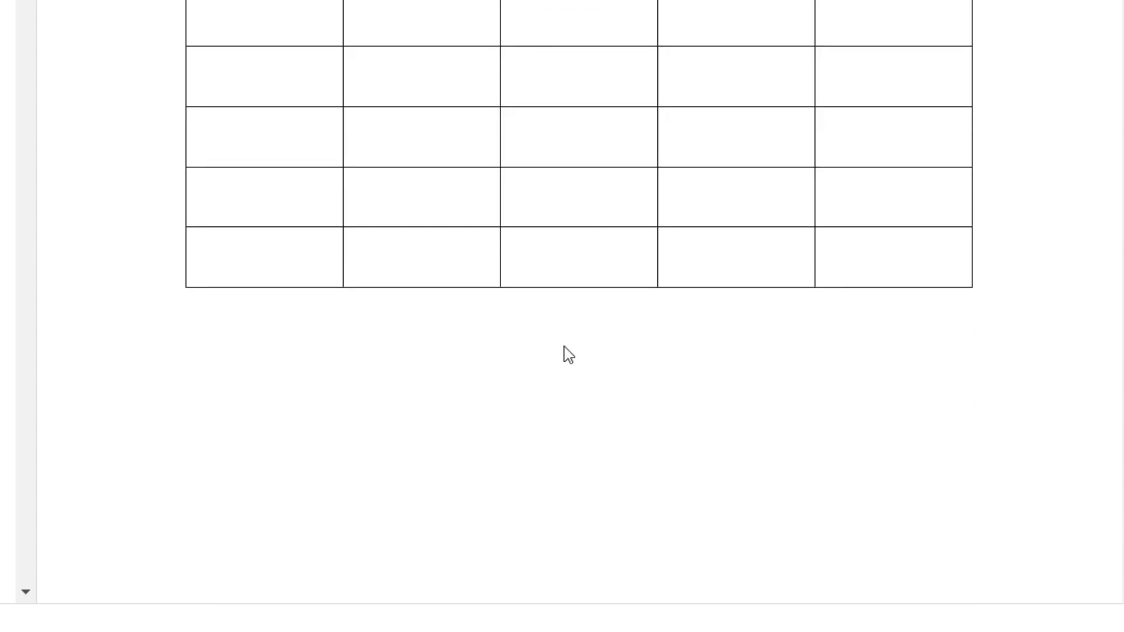
{"action": "left_click", "coordinate": [585, 263]}
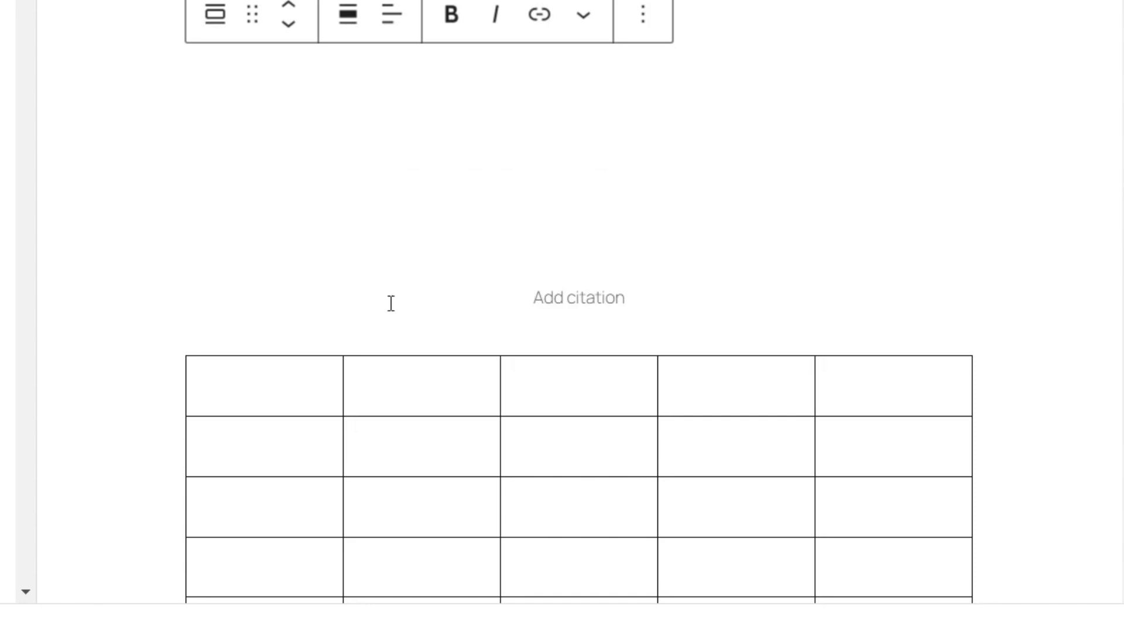
{"action": "left_click", "coordinate": [580, 385]}
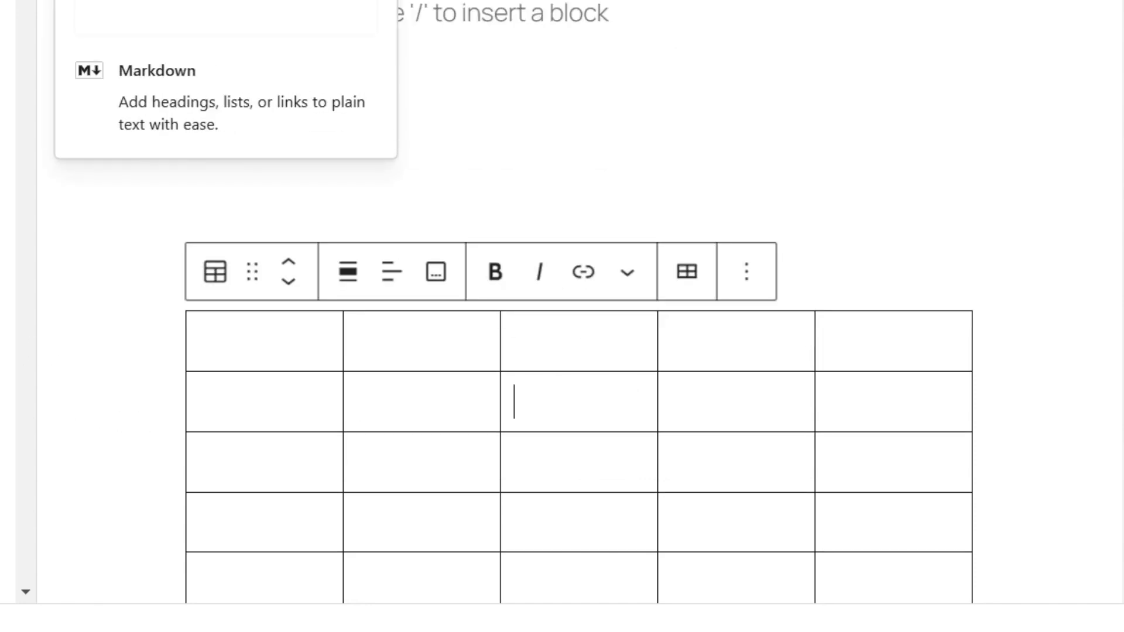
{"action": "scroll", "coordinate": [648, 311], "scroll_direction": "down", "scroll_amount": 4}
{"action": "left_click", "coordinate": [451, 271]}
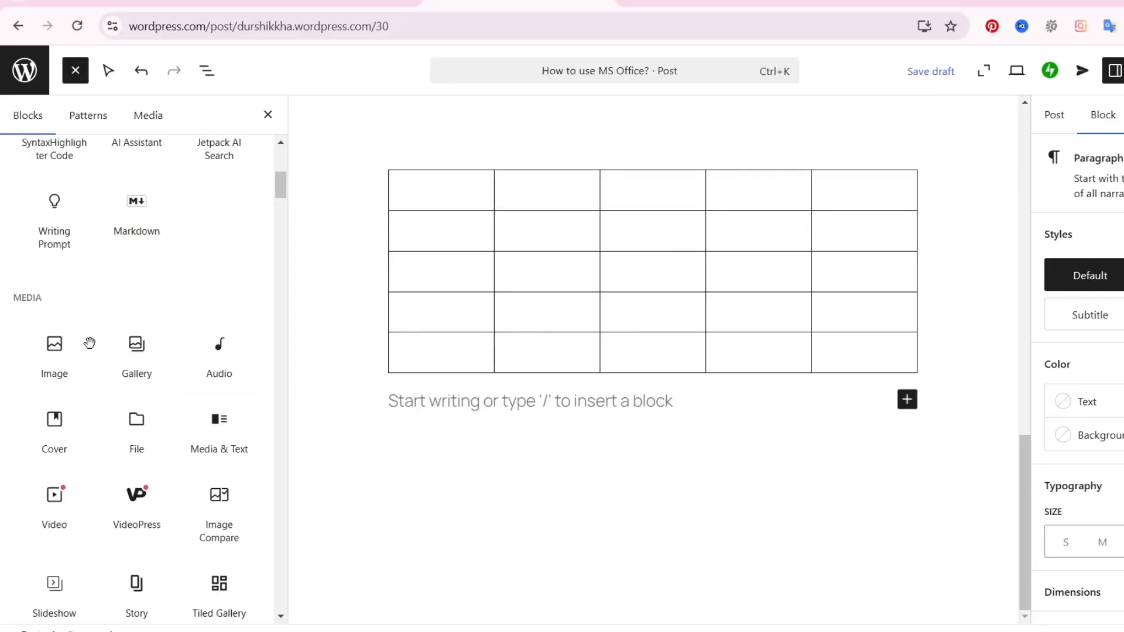
Insert an Image block below the table, open its file upload and cancel the file selection.
{"action": "left_click", "coordinate": [65, 347]}
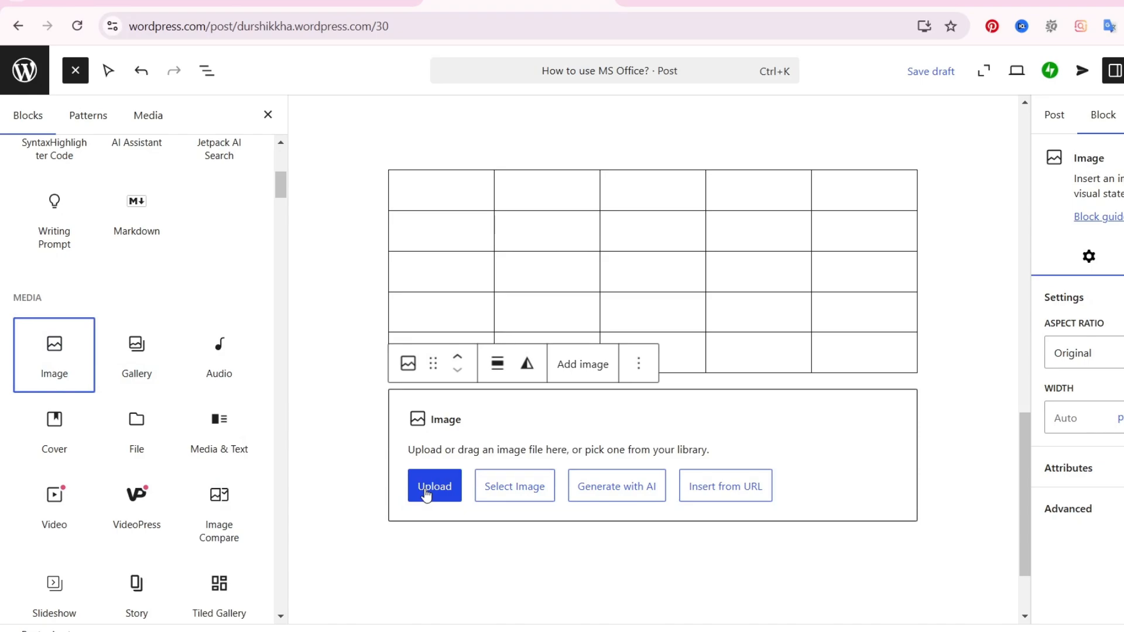
{"action": "left_click", "coordinate": [426, 495]}
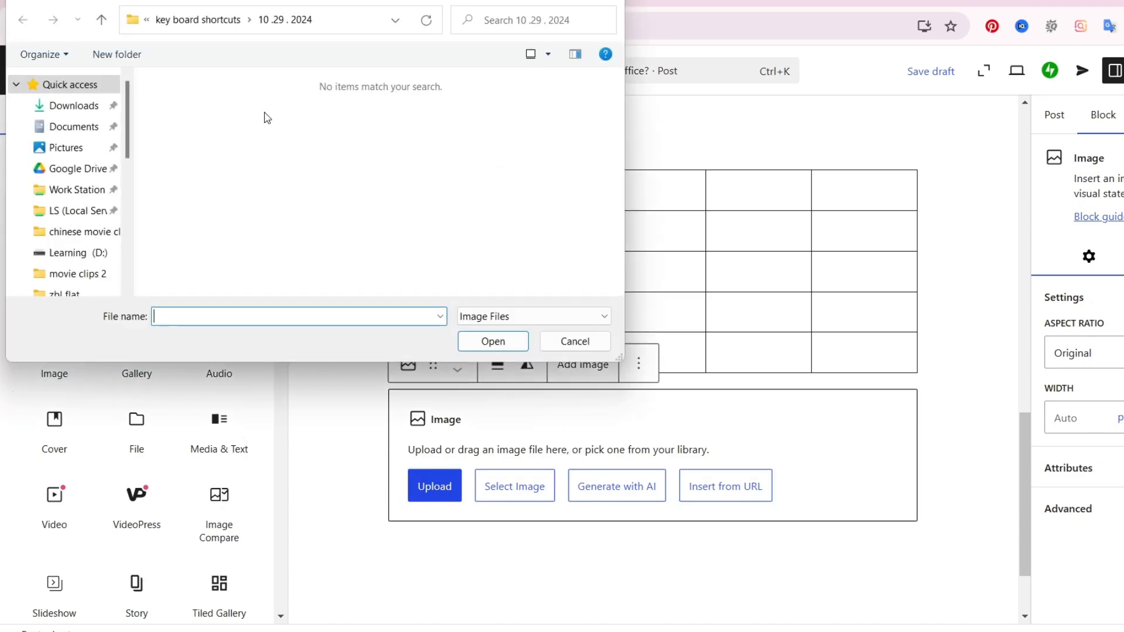
{"action": "left_click", "coordinate": [573, 341]}
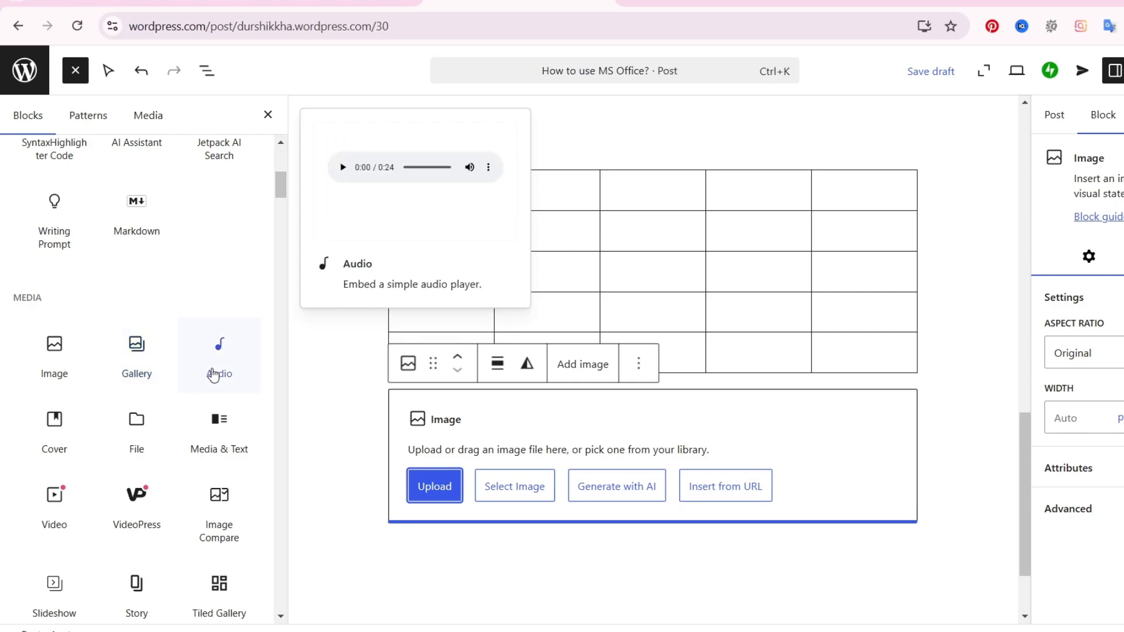
Try a Media & Text block below the Image block and leave the page without saving the changes.
{"action": "left_click", "coordinate": [229, 456]}
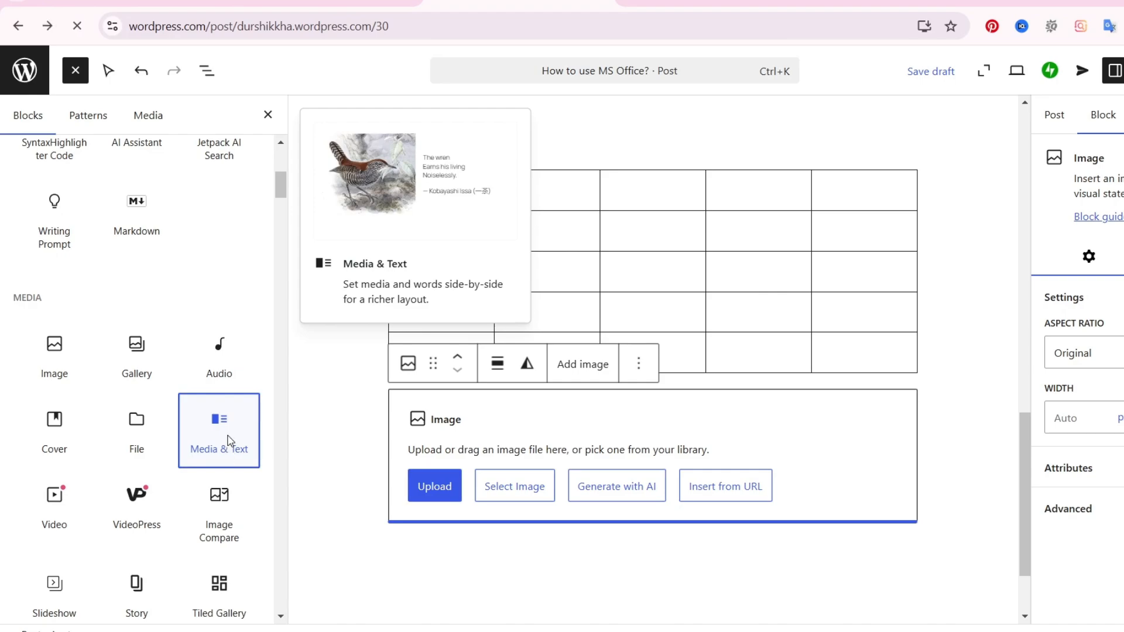
{"action": "left_click", "coordinate": [228, 443]}
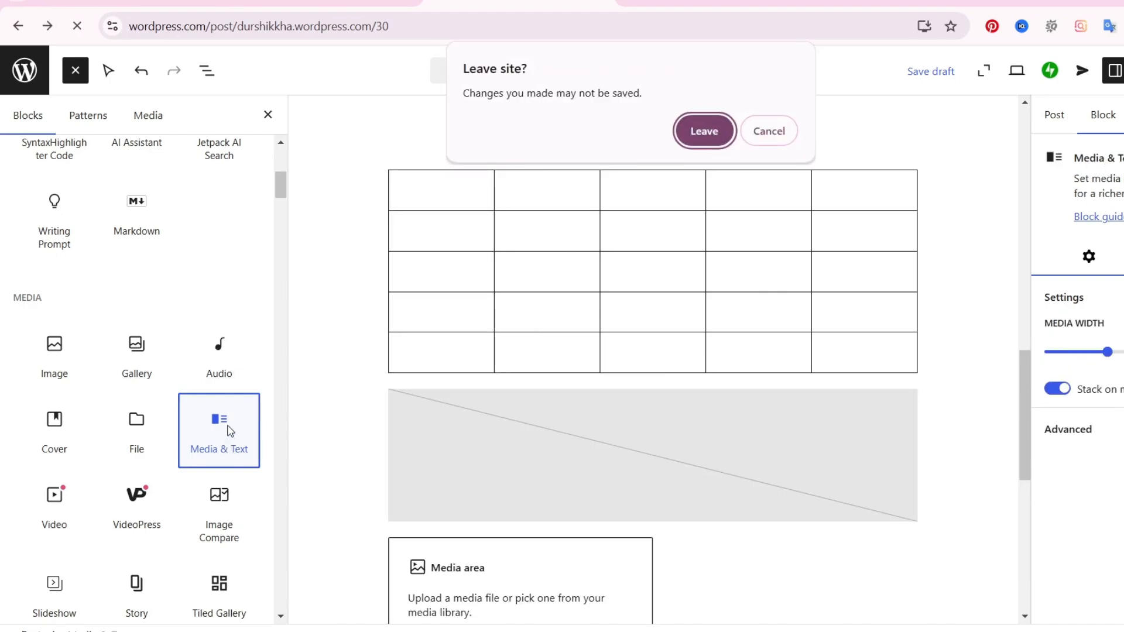
{"action": "left_click", "coordinate": [697, 140]}
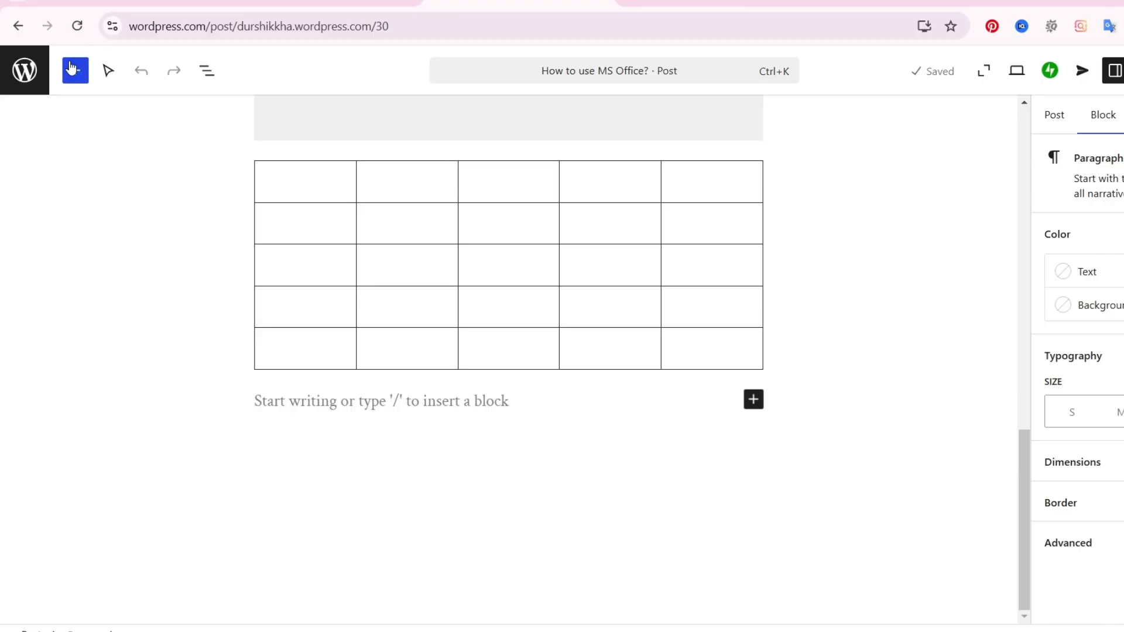
Look through the block library from the Media and Design blocks to the widget and social blocks, and return to the post's beginning.
{"action": "left_click", "coordinate": [71, 69]}
{"action": "scroll", "coordinate": [131, 463], "scroll_direction": "down", "scroll_amount": 7}
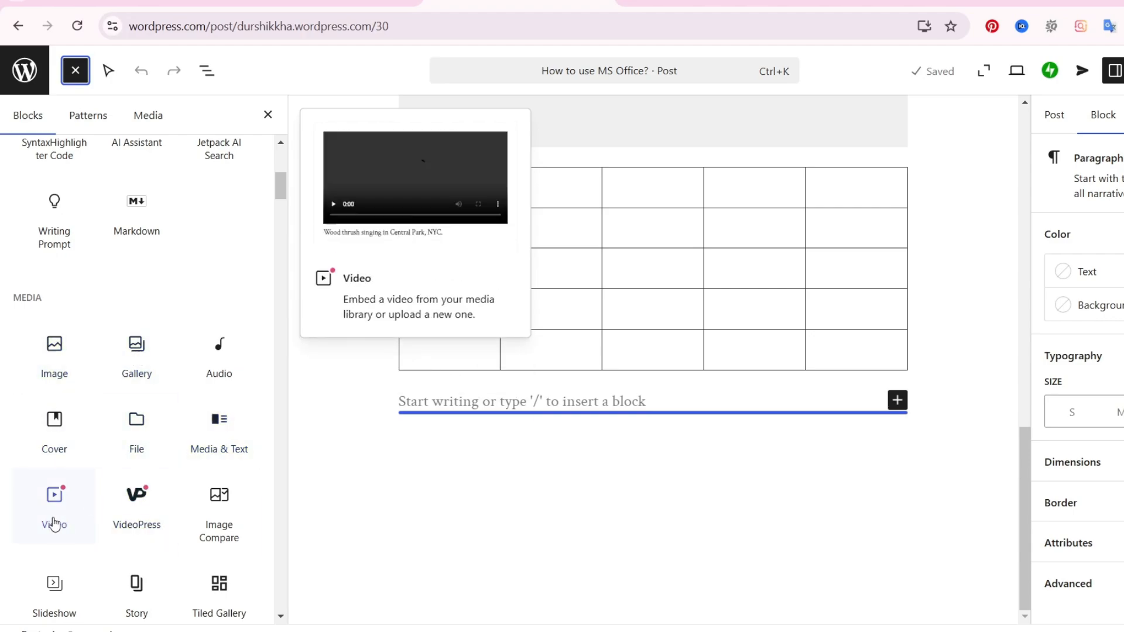
{"action": "scroll", "coordinate": [69, 521], "scroll_direction": "down", "scroll_amount": 4}
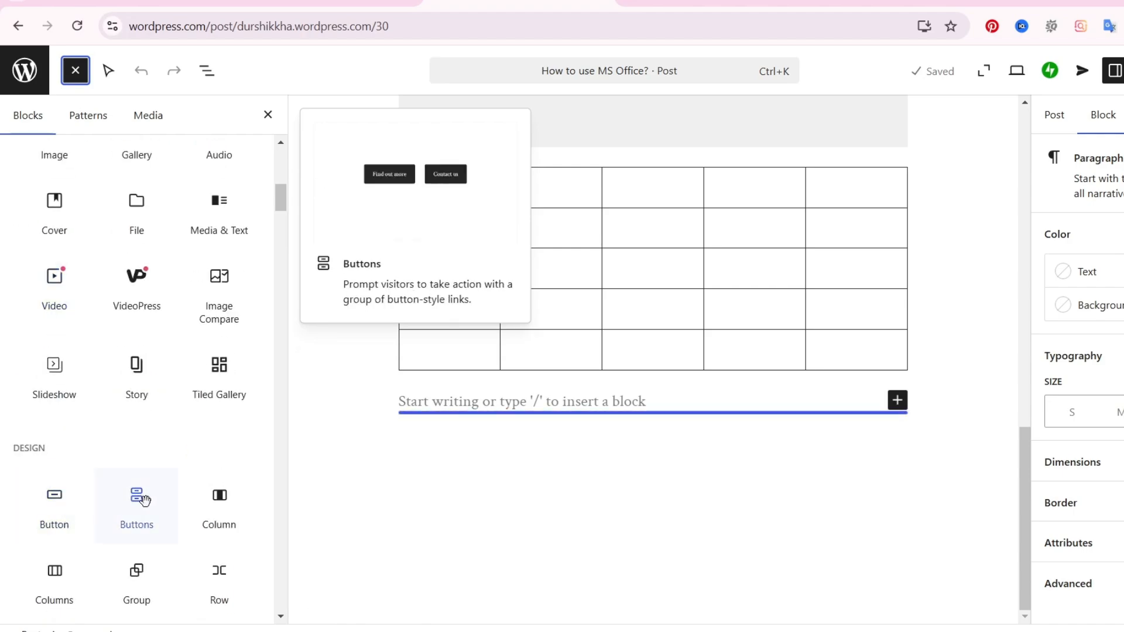
{"action": "scroll", "coordinate": [144, 501], "scroll_direction": "down", "scroll_amount": 15}
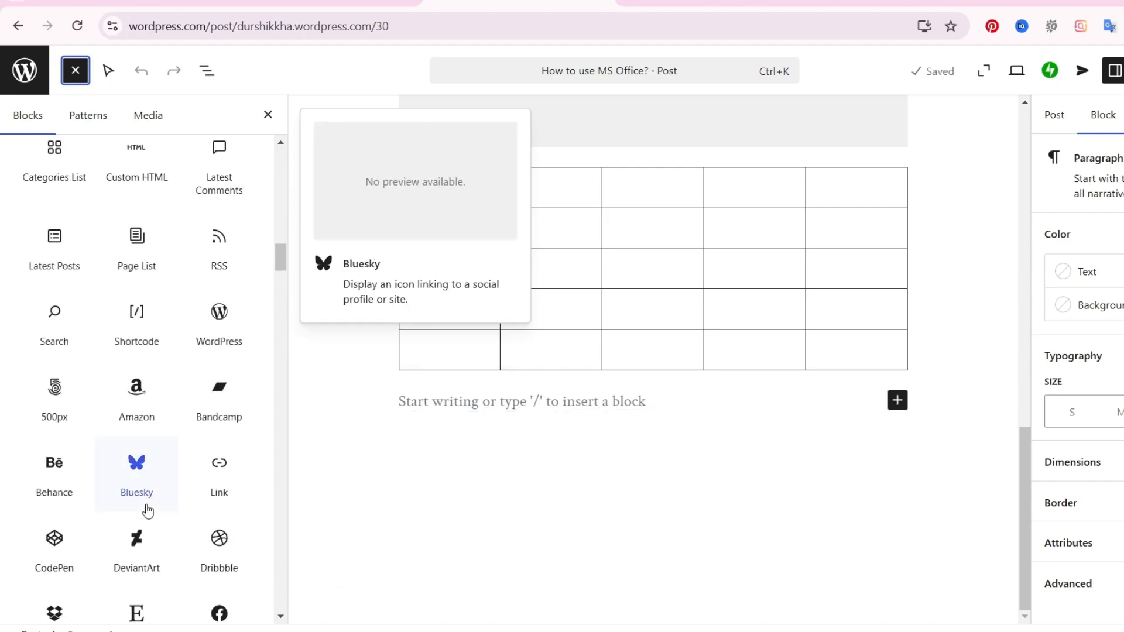
{"action": "scroll", "coordinate": [145, 502], "scroll_direction": "down", "scroll_amount": 12}
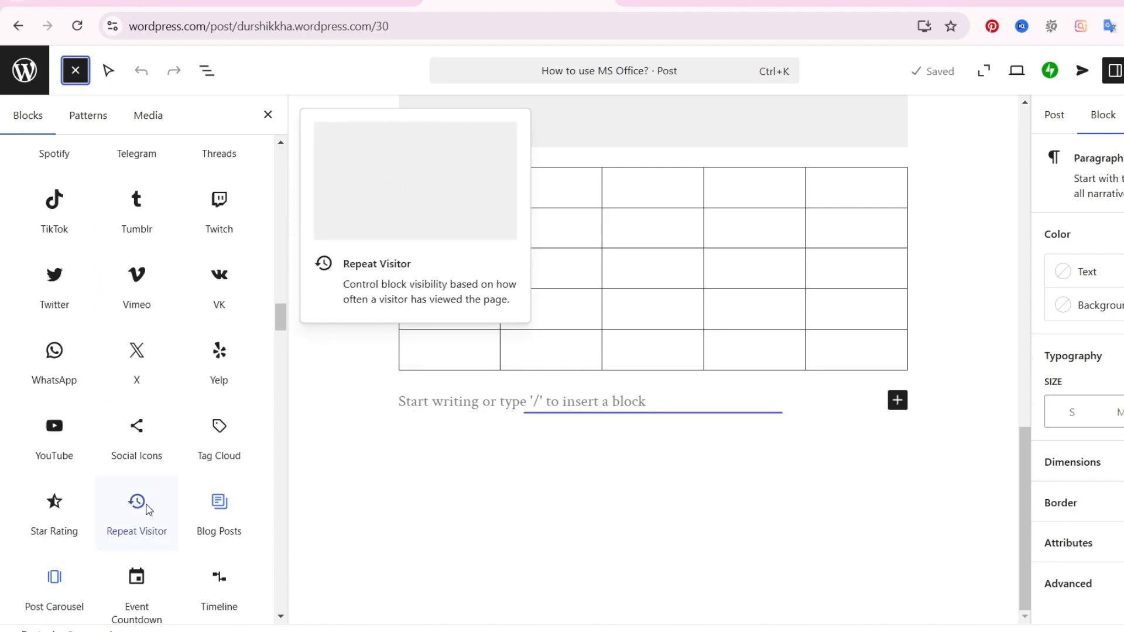
{"action": "scroll", "coordinate": [146, 511], "scroll_direction": "up", "scroll_amount": 20}
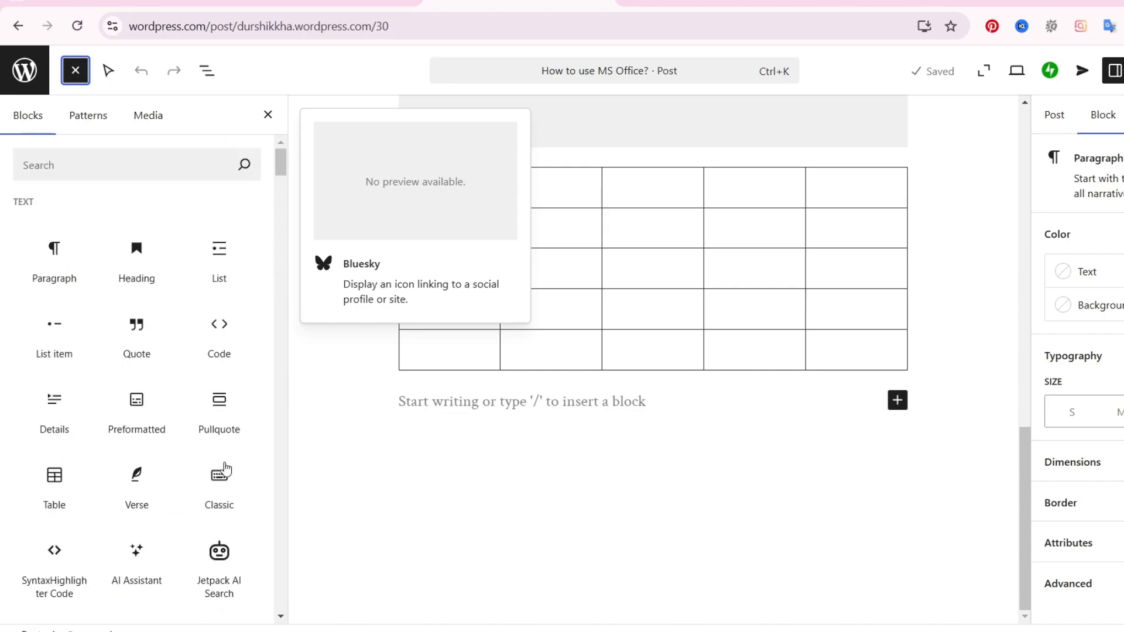
{"action": "scroll", "coordinate": [588, 538], "scroll_direction": "up", "scroll_amount": 10}
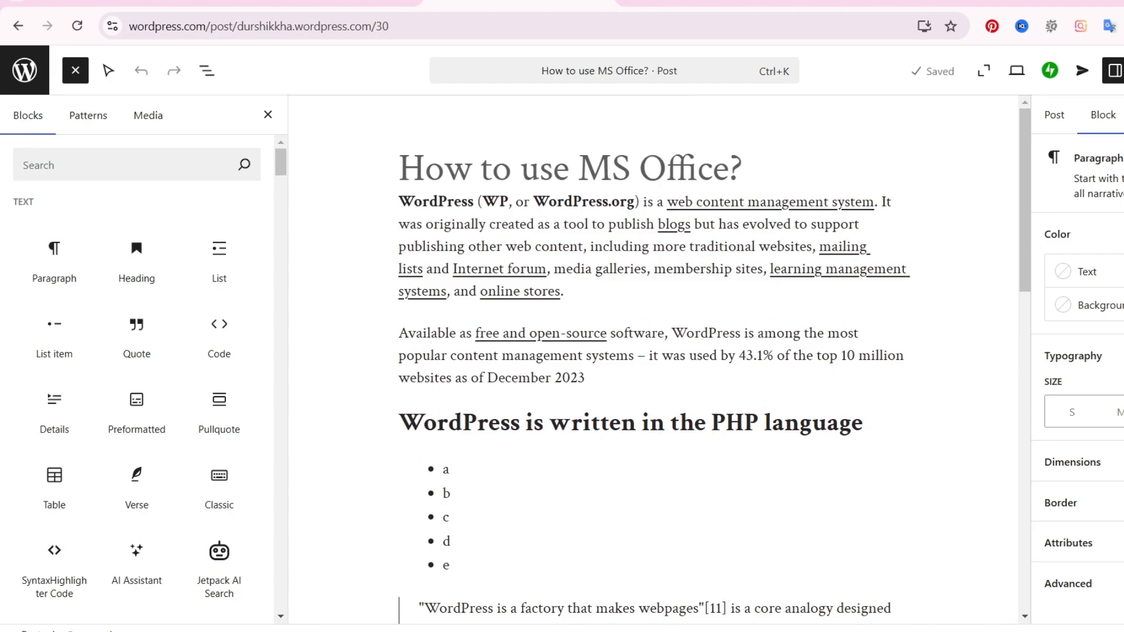
Compare the paragraph's block settings with the post settings, and look through the post settings down to categories and tags.
{"action": "left_click", "coordinate": [1066, 119]}
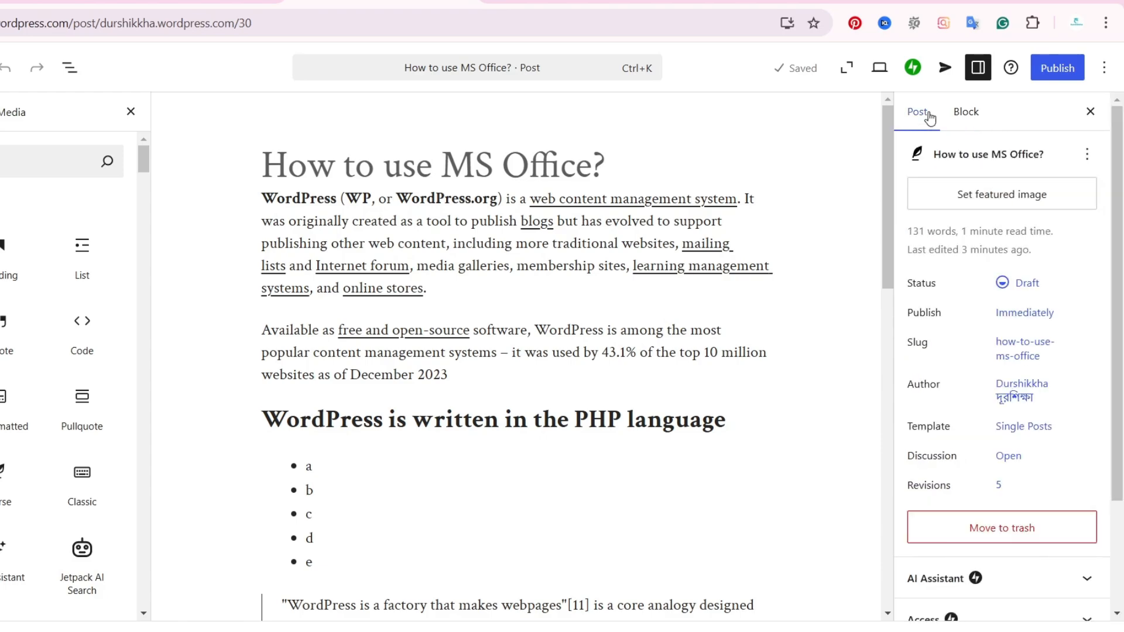
{"action": "left_click", "coordinate": [972, 117]}
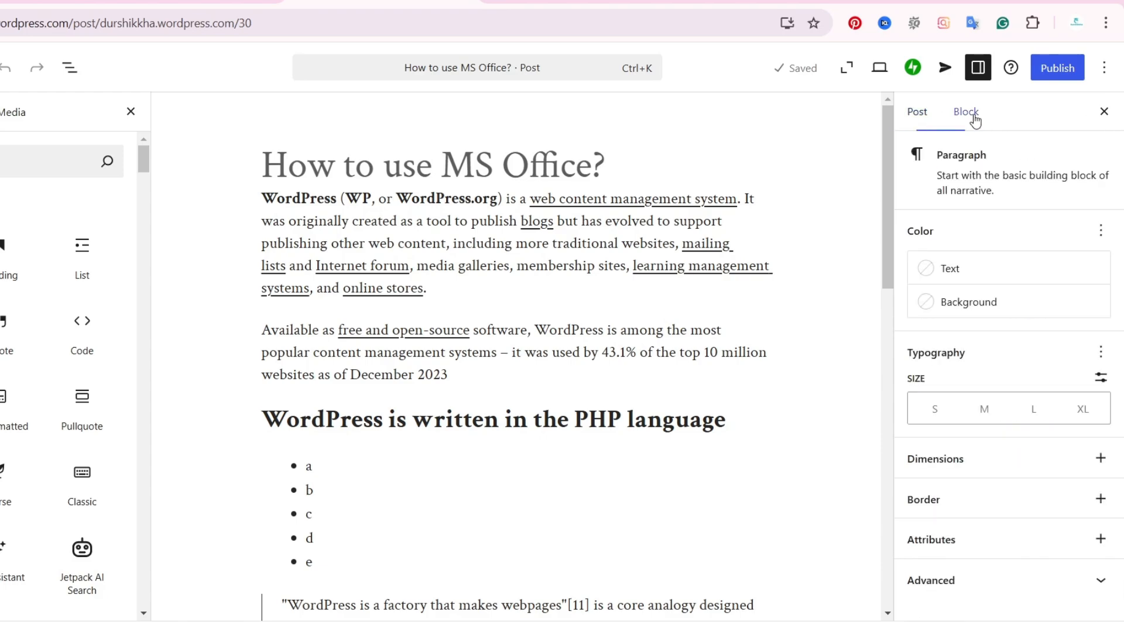
{"action": "left_click", "coordinate": [925, 120]}
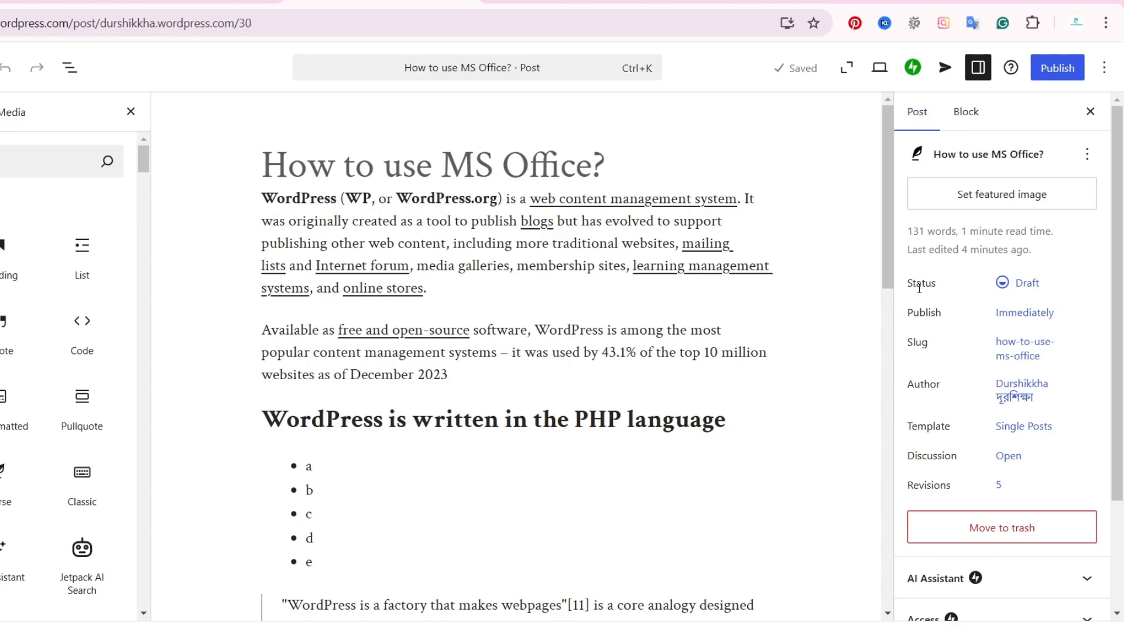
{"action": "scroll", "coordinate": [998, 377], "scroll_direction": "down", "scroll_amount": 2}
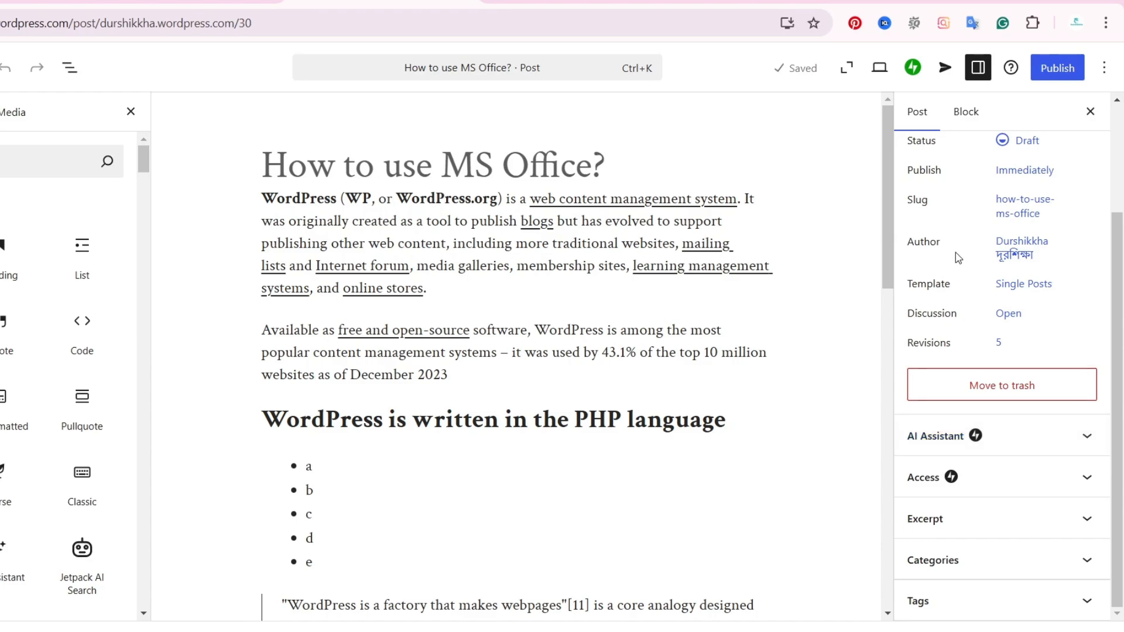
{"action": "scroll", "coordinate": [958, 259], "scroll_direction": "up", "scroll_amount": 2}
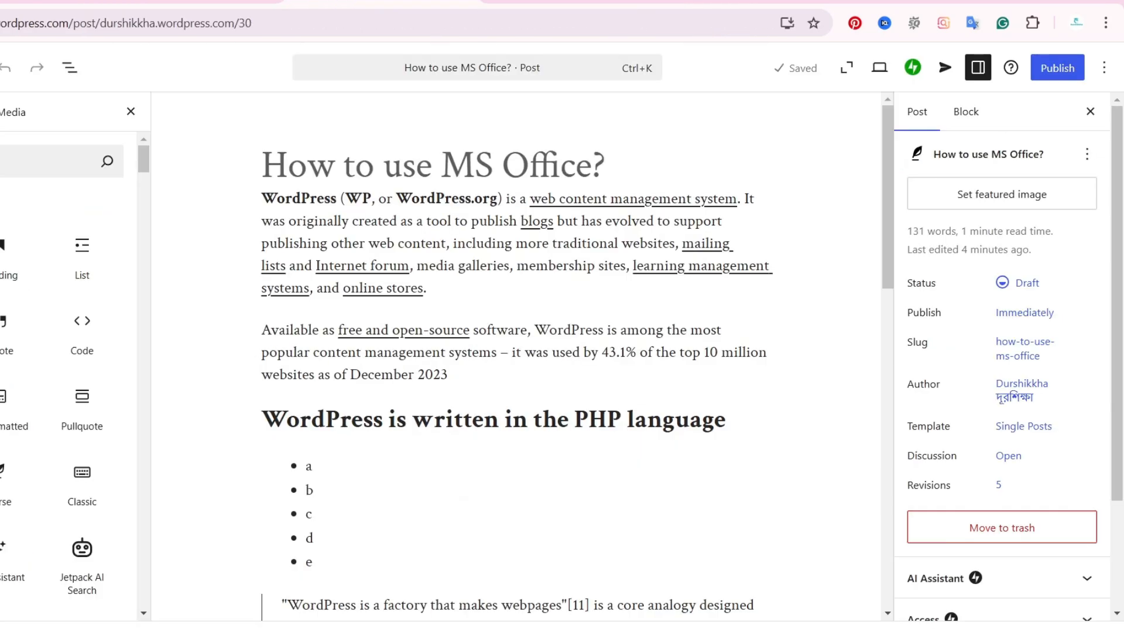
Search Google Images for the post title "How to use MS Office?" and preview Investintech's "A Beginner's Guide to Microsoft Office" image.
{"action": "triple_click", "coordinate": [369, 159]}
{"action": "right_click", "coordinate": [369, 160]}
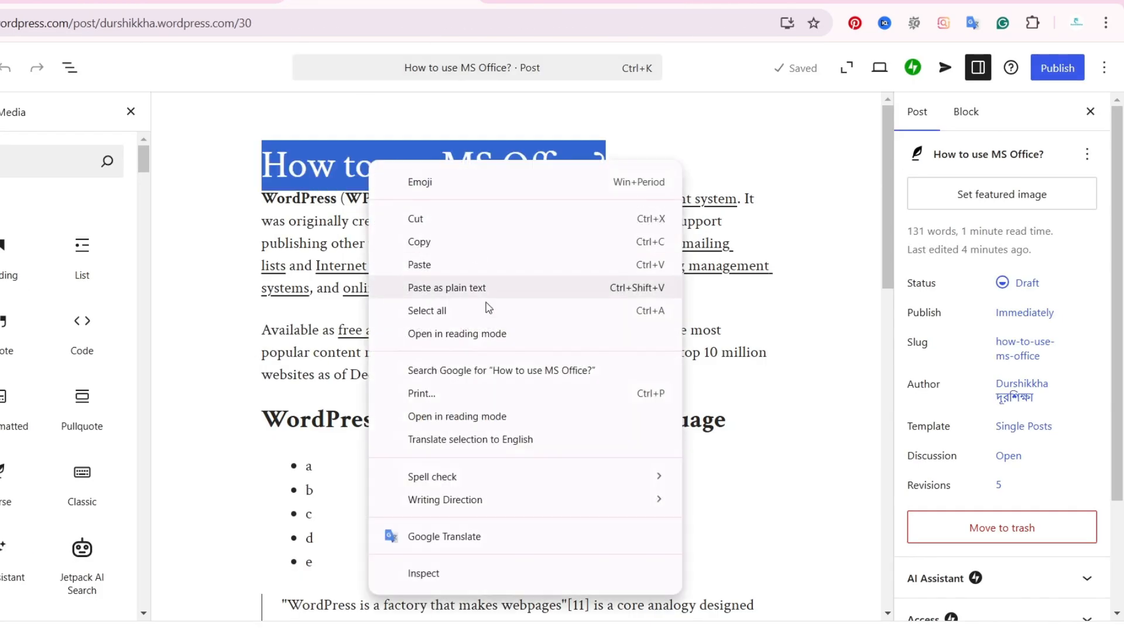
{"action": "left_click", "coordinate": [491, 370]}
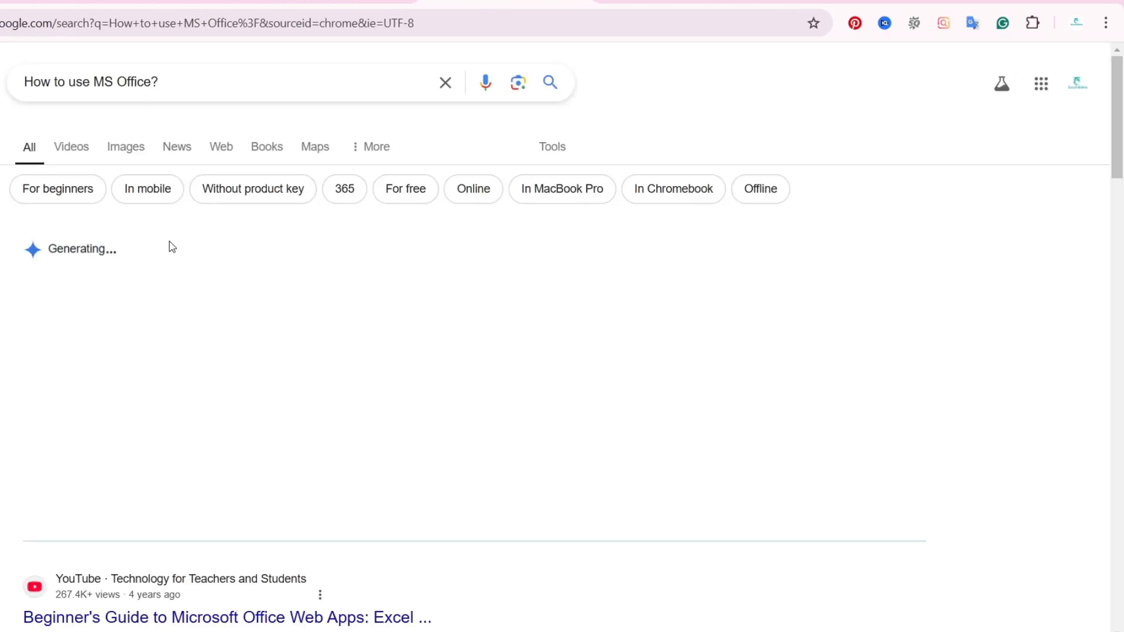
{"action": "left_click", "coordinate": [146, 156]}
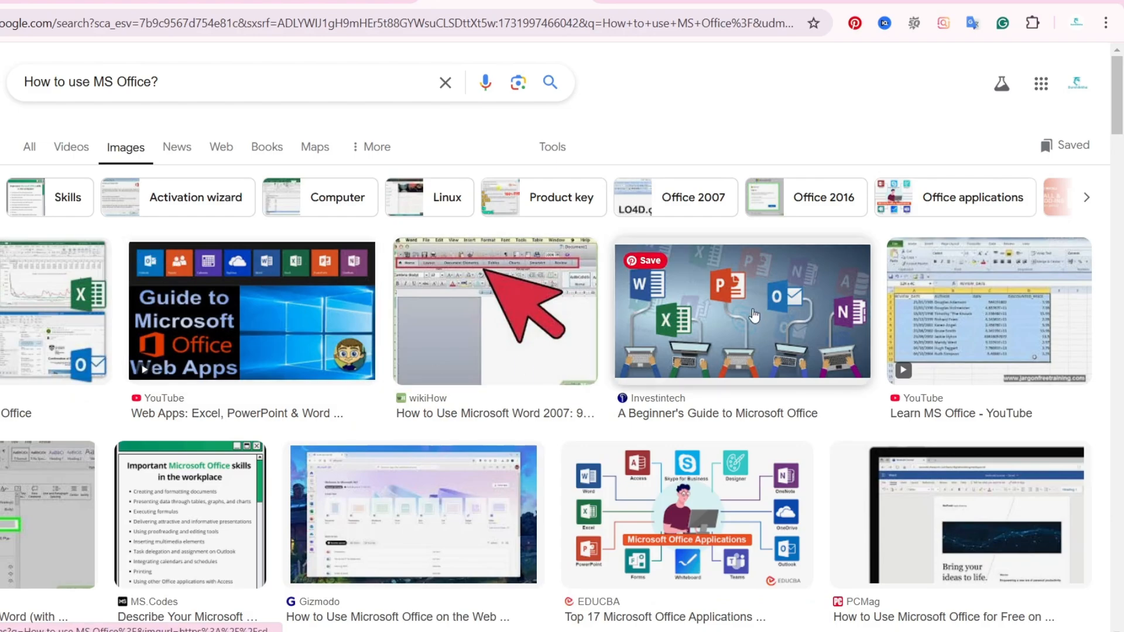
{"action": "left_click", "coordinate": [755, 316]}
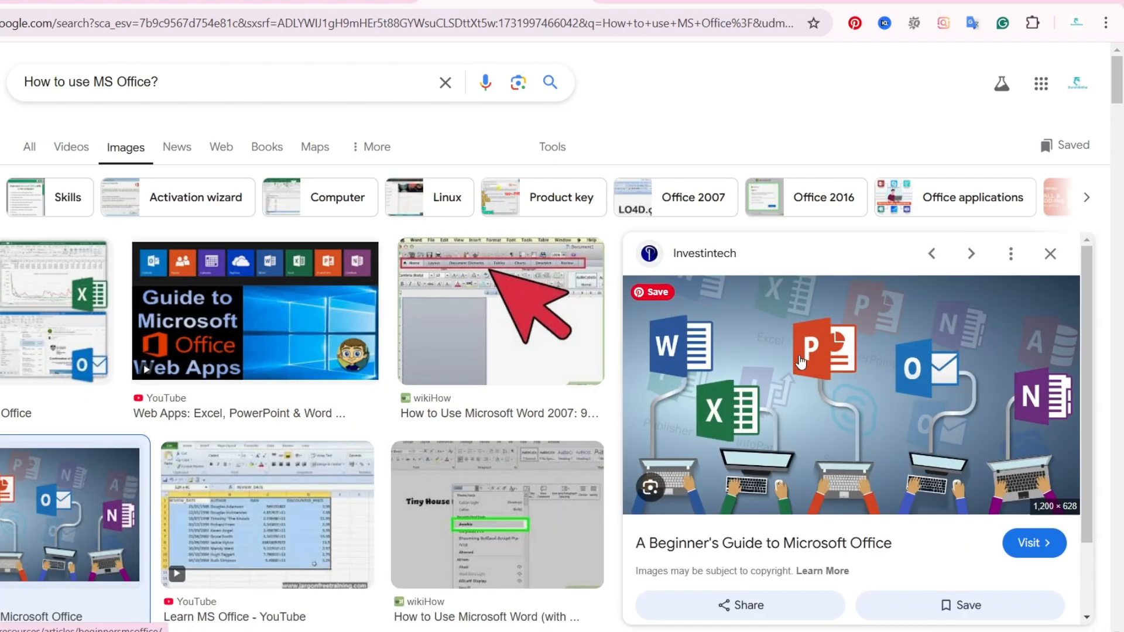
Open the previewed image at full size in its own tab and save it as A-Beginners-Guide-to-Microsoft-Office in the Downloads folder.
{"action": "right_click", "coordinate": [843, 400]}
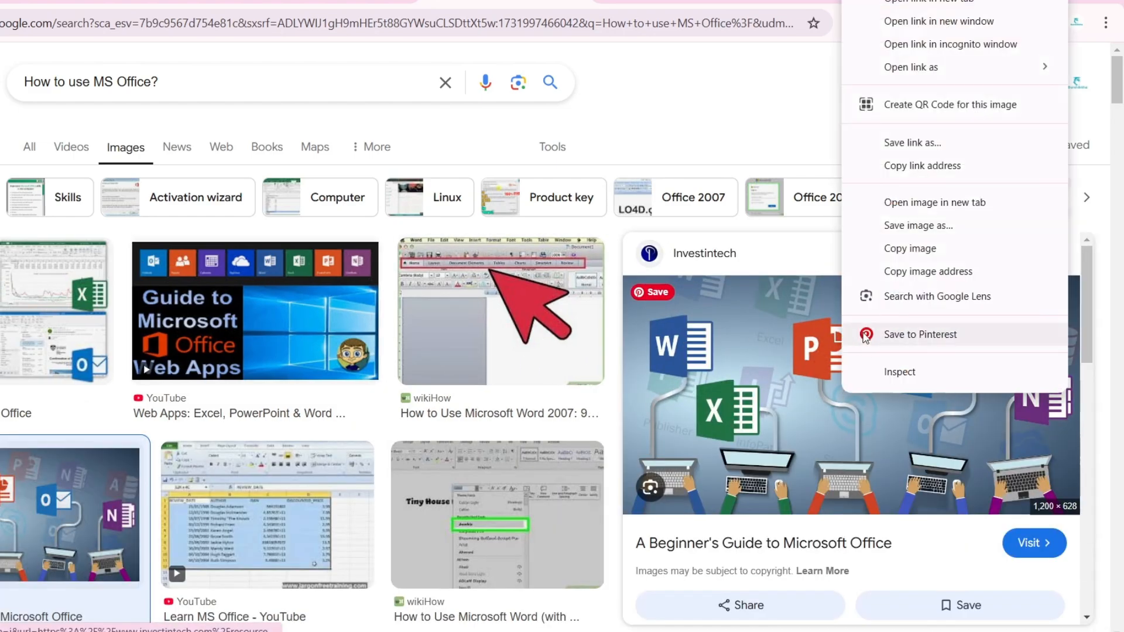
{"action": "left_click", "coordinate": [897, 208]}
{"action": "key", "text": "ctrl+Tab"}
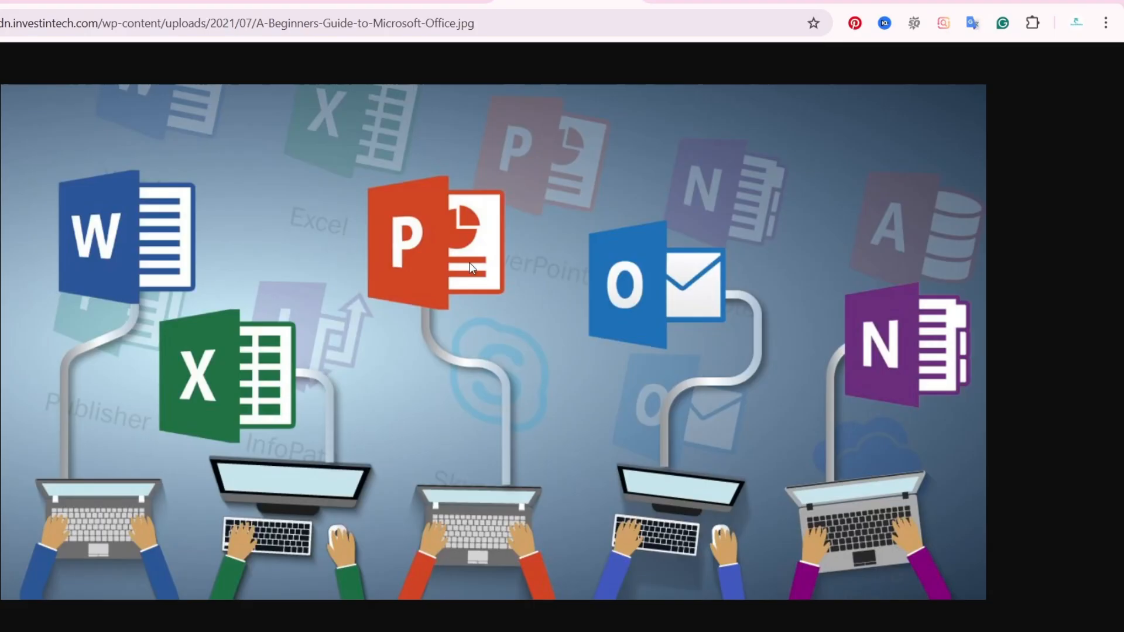
{"action": "right_click", "coordinate": [524, 363]}
{"action": "left_click", "coordinate": [552, 403]}
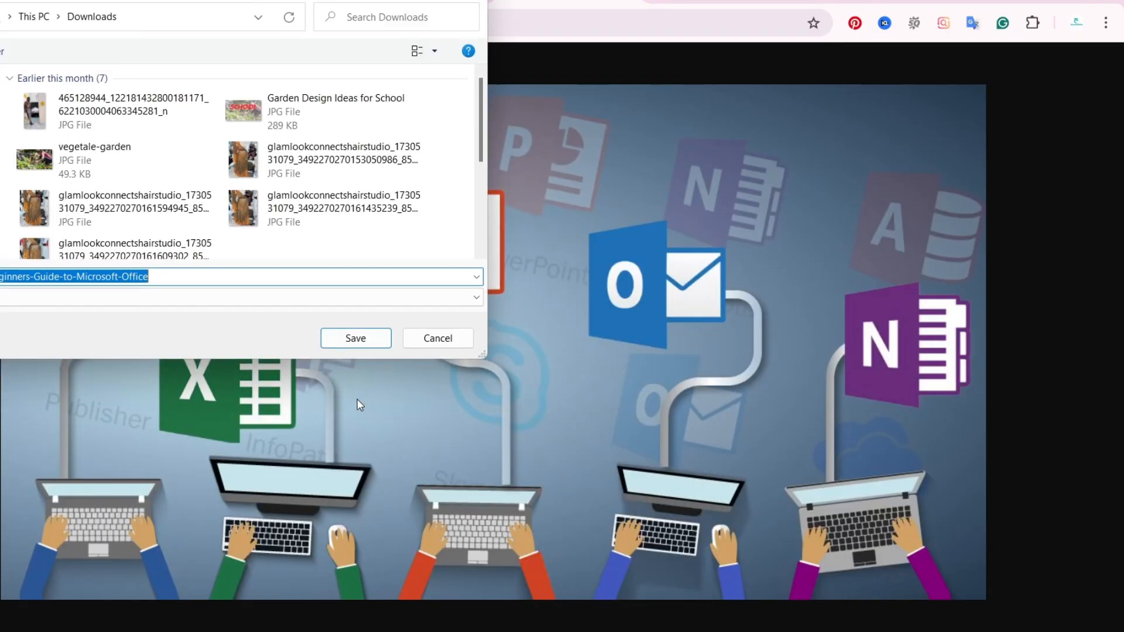
{"action": "left_click", "coordinate": [357, 345]}
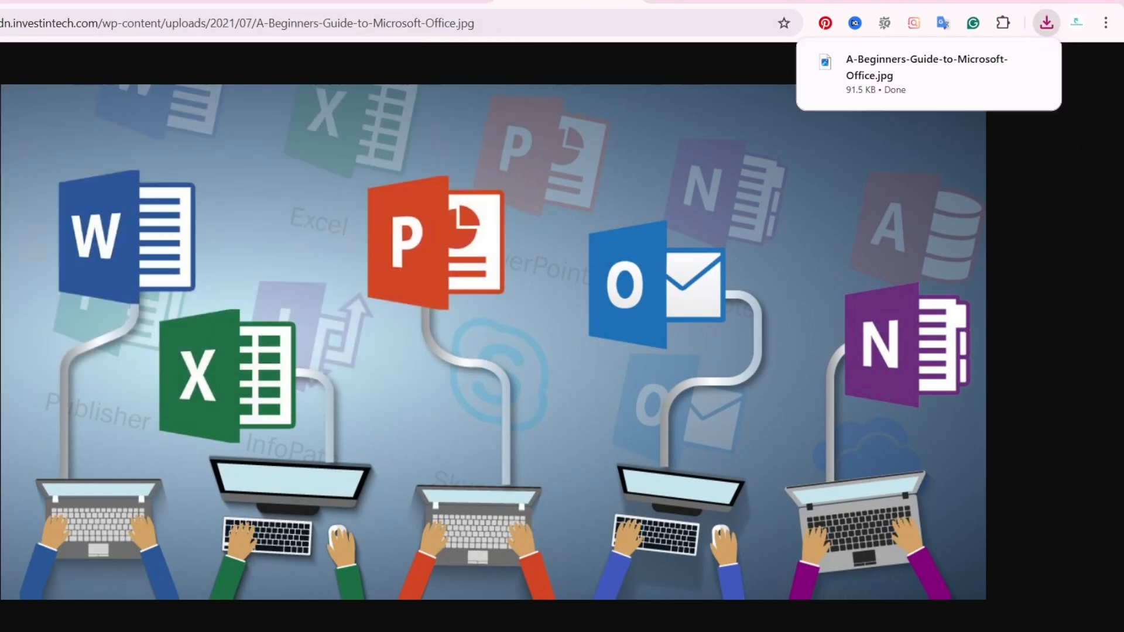
Return to the WordPress post editor and upload A-Beginners-Guide-to-Microsoft-Office from Downloads through the Media Library as the post's featured image.
{"action": "left_click", "coordinate": [445, 1]}
{"action": "left_click", "coordinate": [269, 1]}
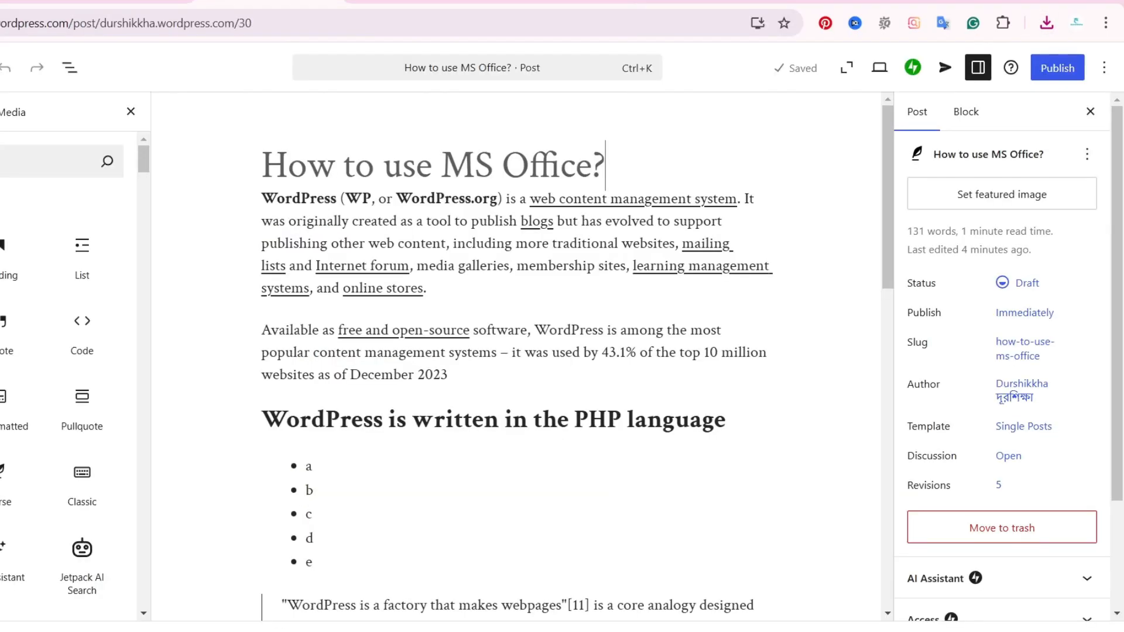
{"action": "left_click", "coordinate": [1025, 195]}
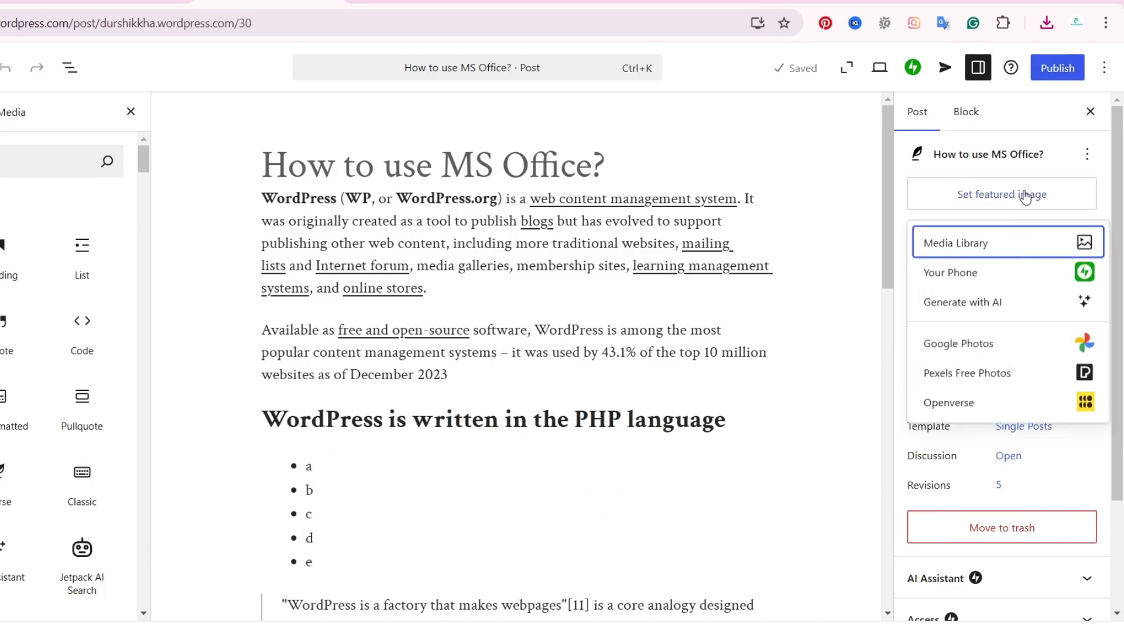
{"action": "left_click", "coordinate": [977, 245]}
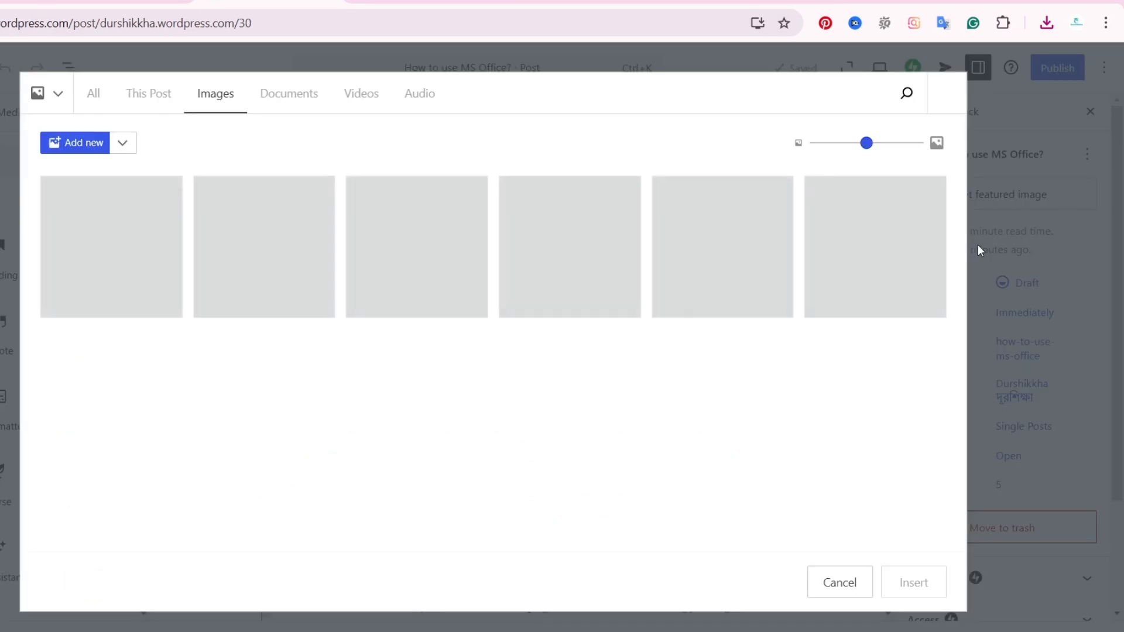
{"action": "left_click", "coordinate": [86, 143]}
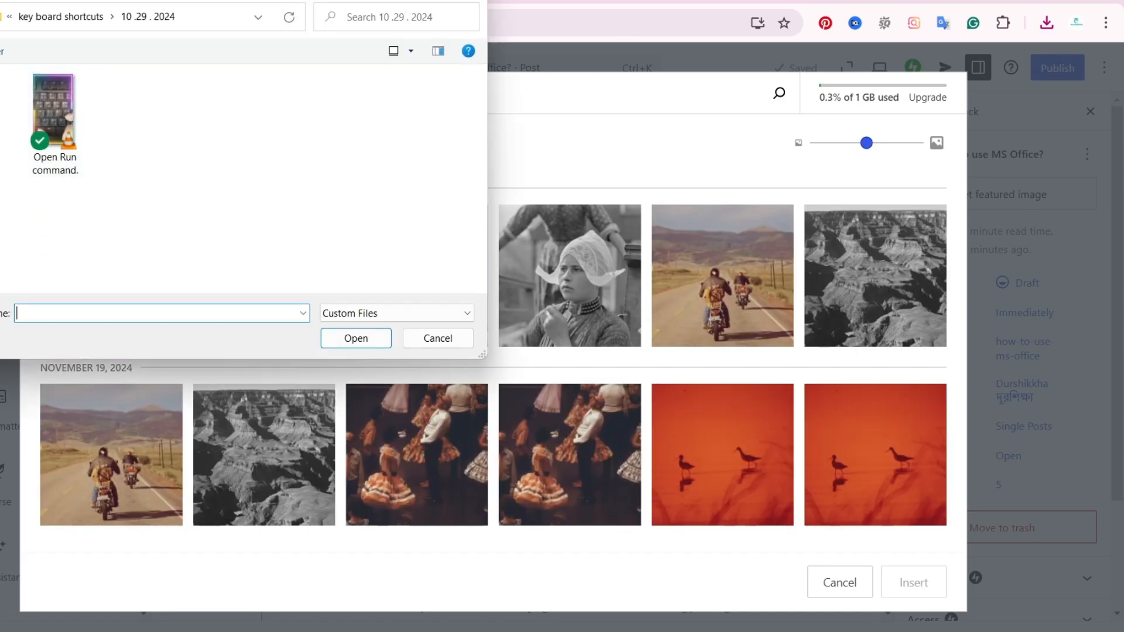
{"action": "left_click", "coordinate": [0, 112]}
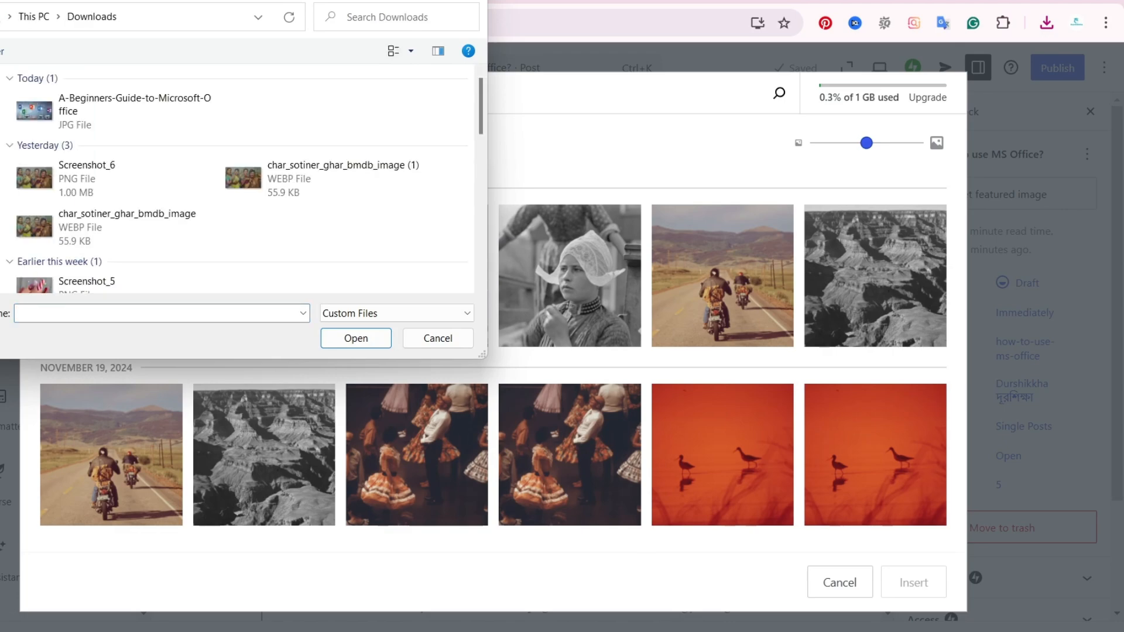
{"action": "double_click", "coordinate": [34, 109]}
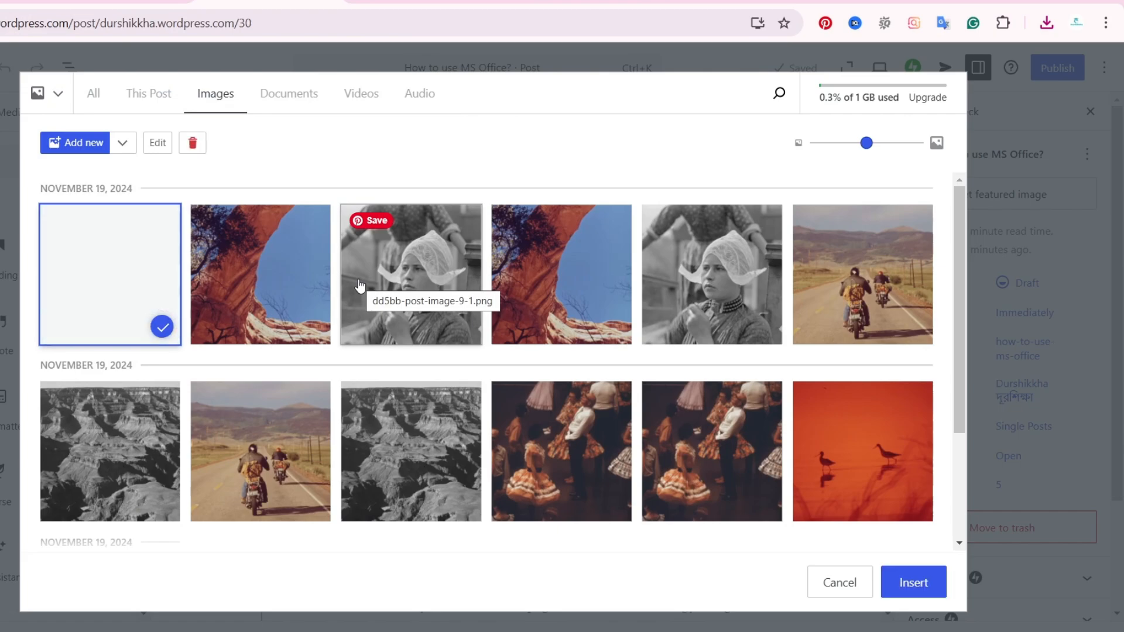
{"action": "left_click", "coordinate": [902, 588]}
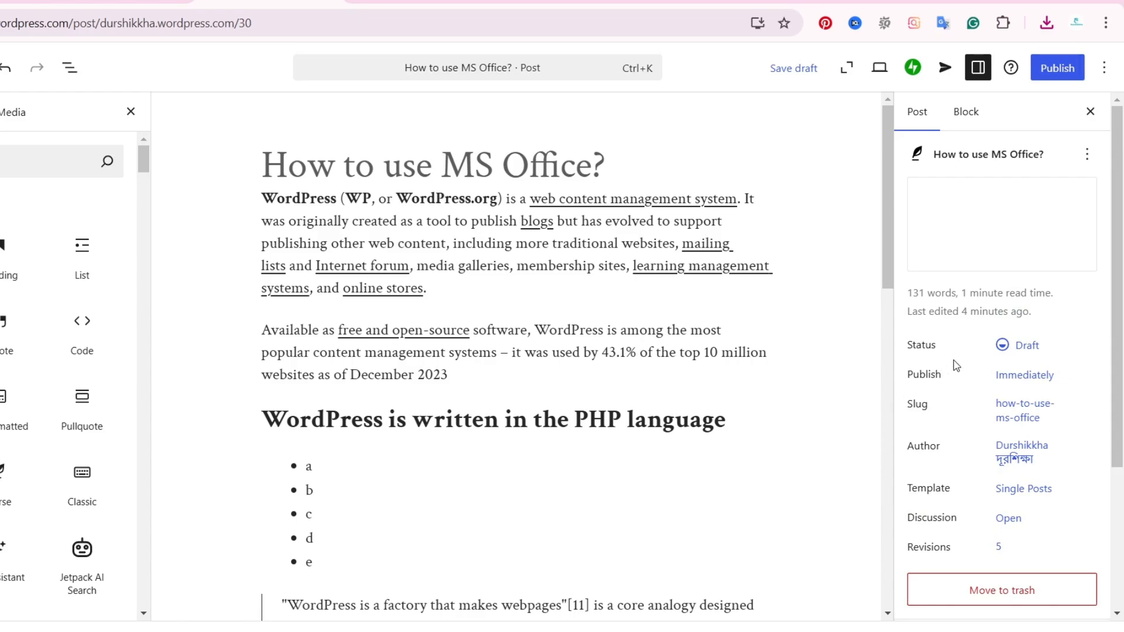
Create a new post category named "MS Office" without a parent category.
{"action": "scroll", "coordinate": [956, 366], "scroll_direction": "down", "scroll_amount": 4}
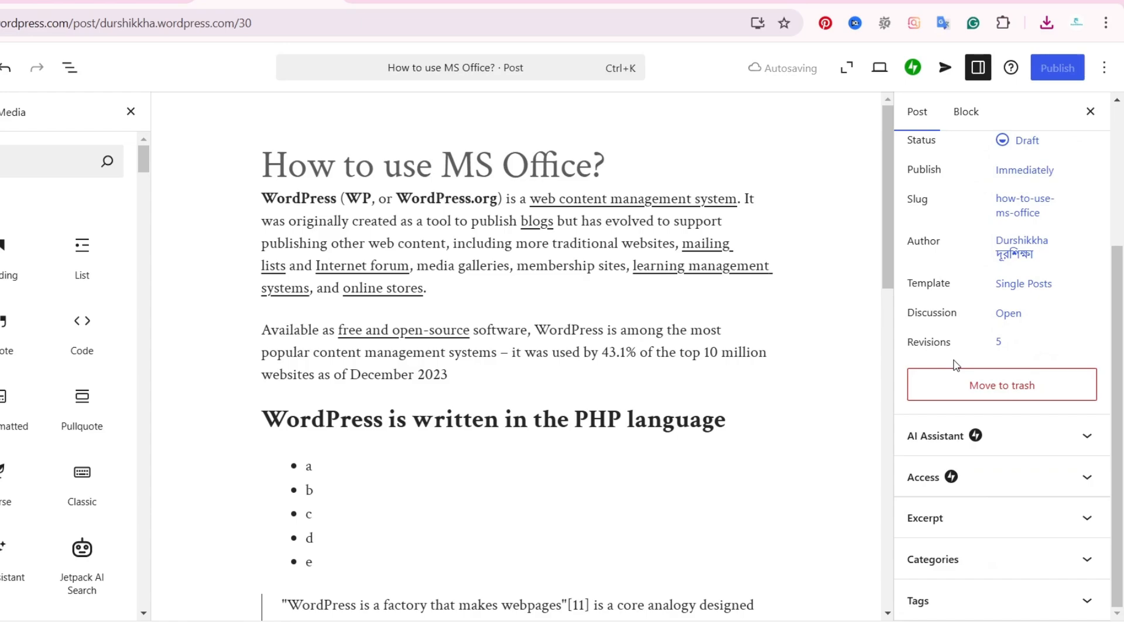
{"action": "left_click", "coordinate": [993, 563]}
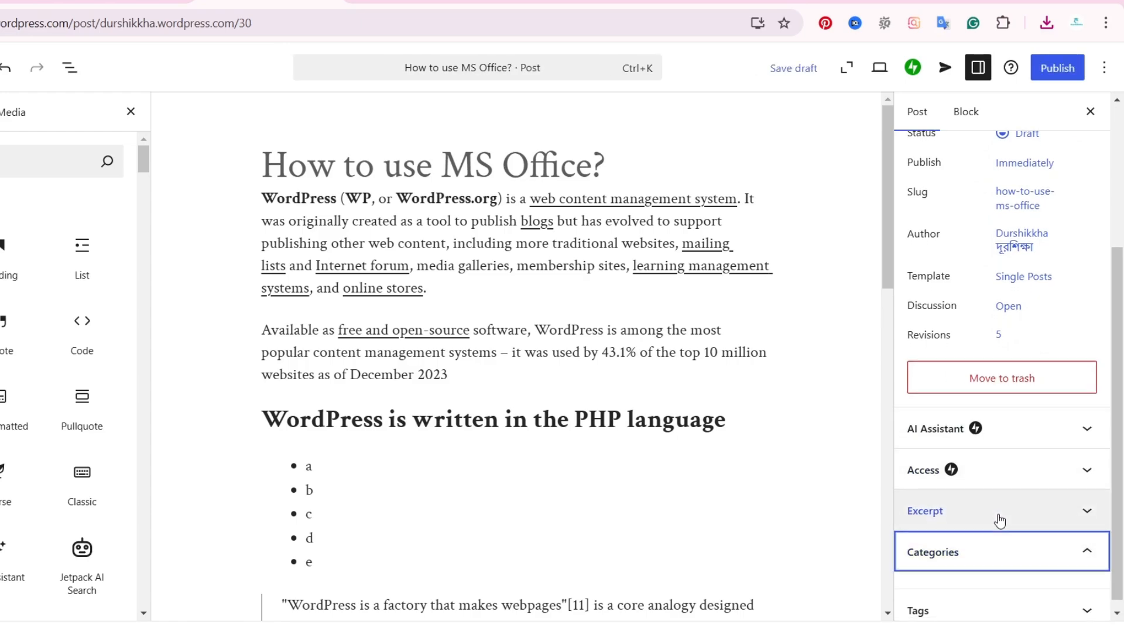
{"action": "left_click", "coordinate": [1027, 544]}
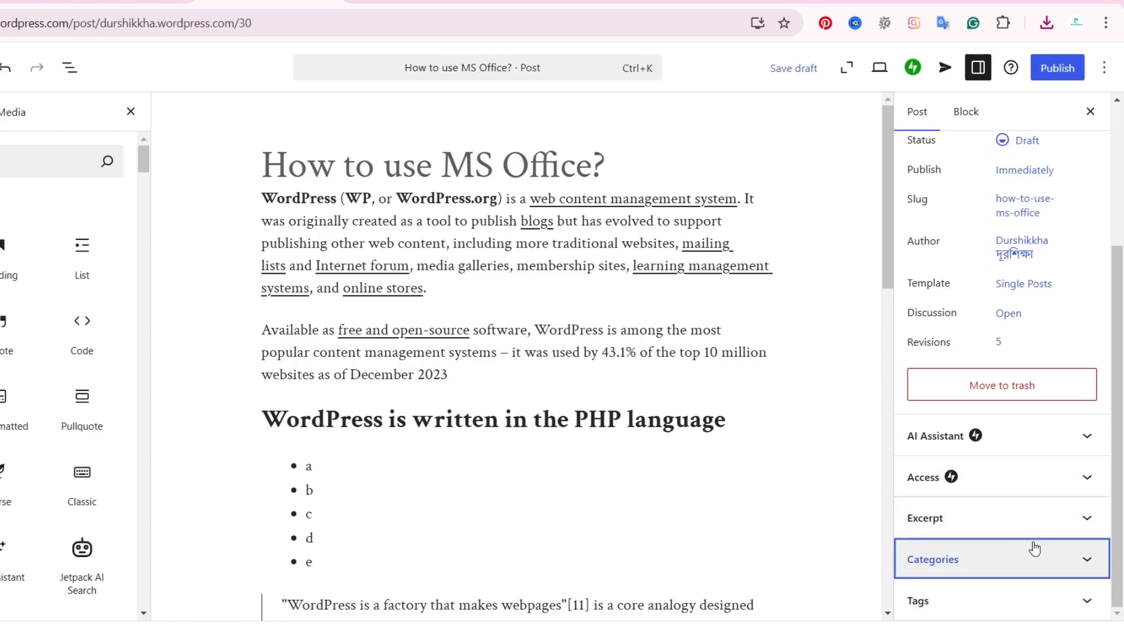
{"action": "left_click", "coordinate": [1054, 567]}
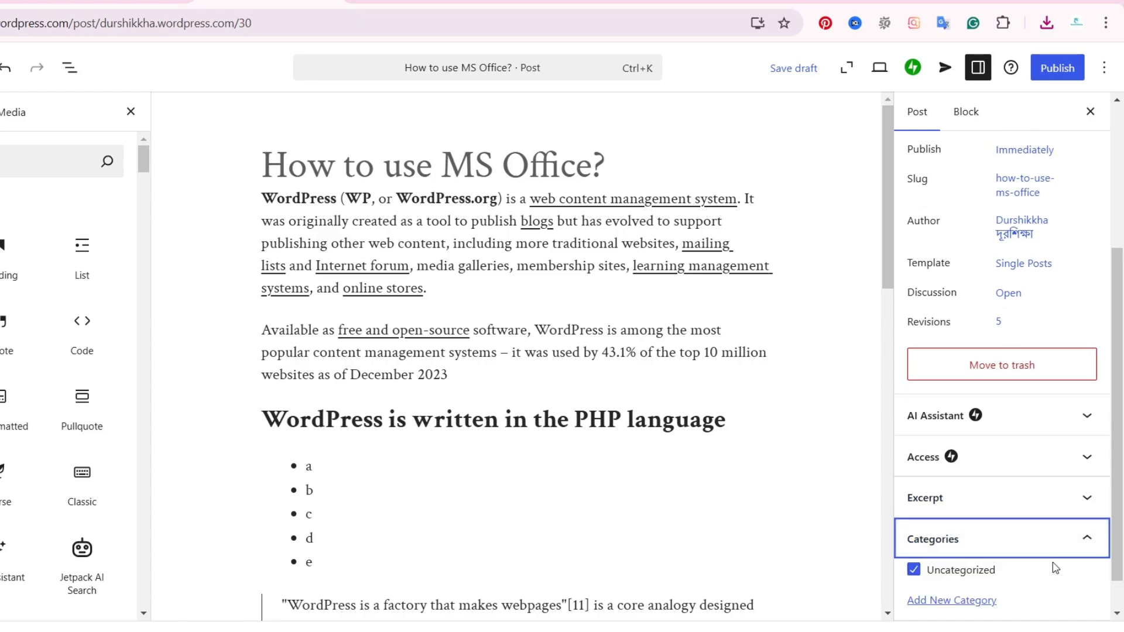
{"action": "left_click", "coordinate": [965, 563]}
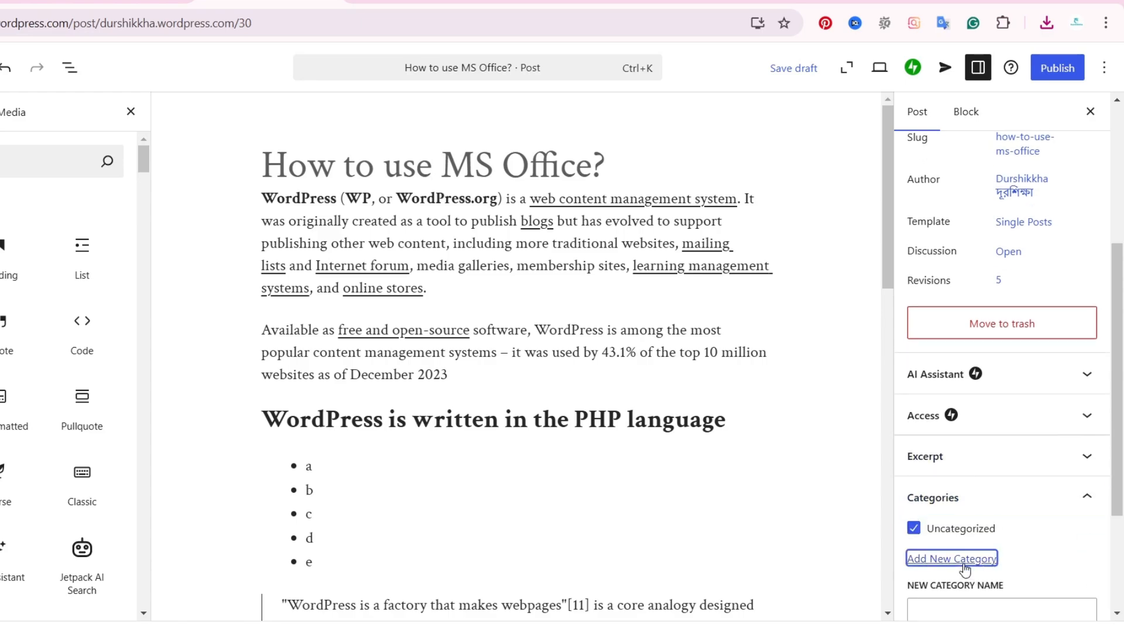
{"action": "scroll", "coordinate": [966, 568], "scroll_direction": "down", "scroll_amount": 3}
{"action": "left_click", "coordinate": [934, 431]}
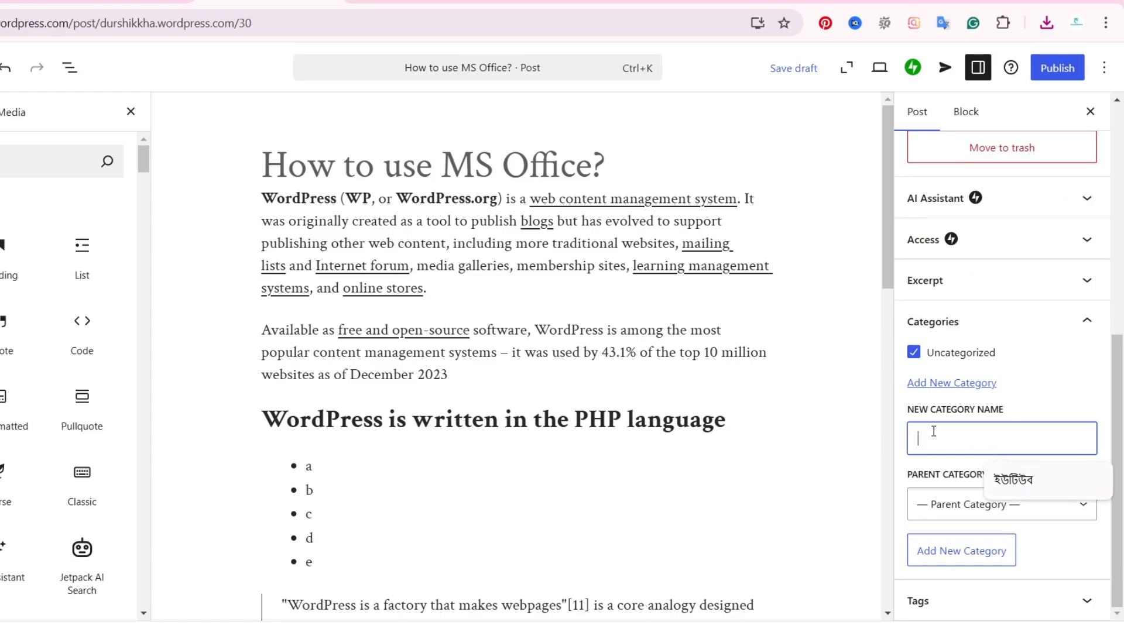
{"action": "type", "text": "MS Office"}
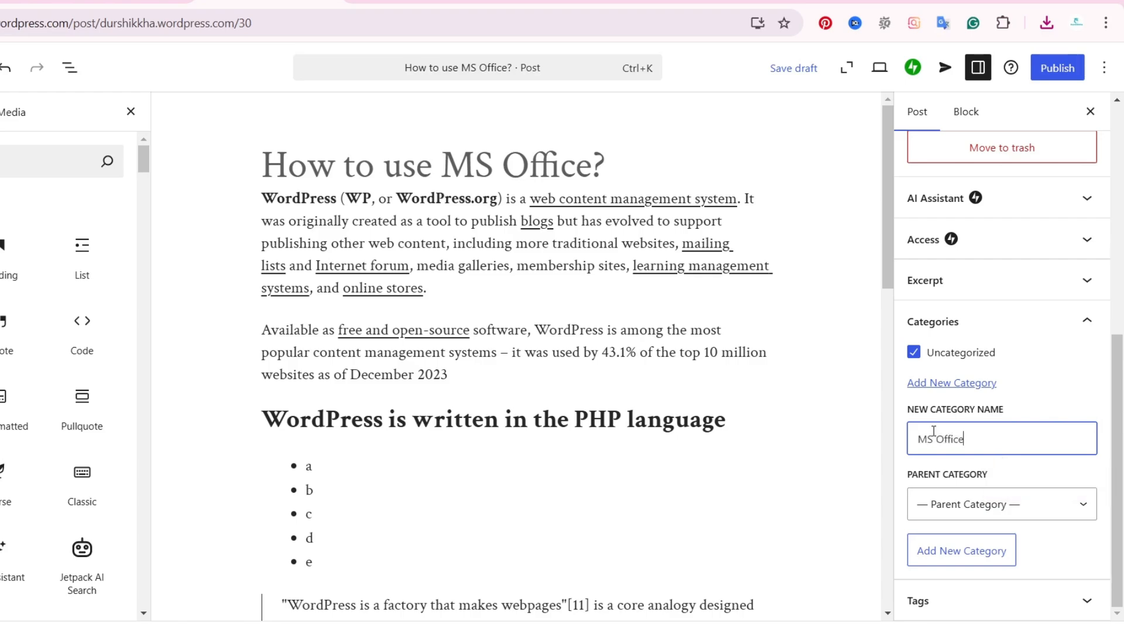
{"action": "left_click", "coordinate": [974, 550]}
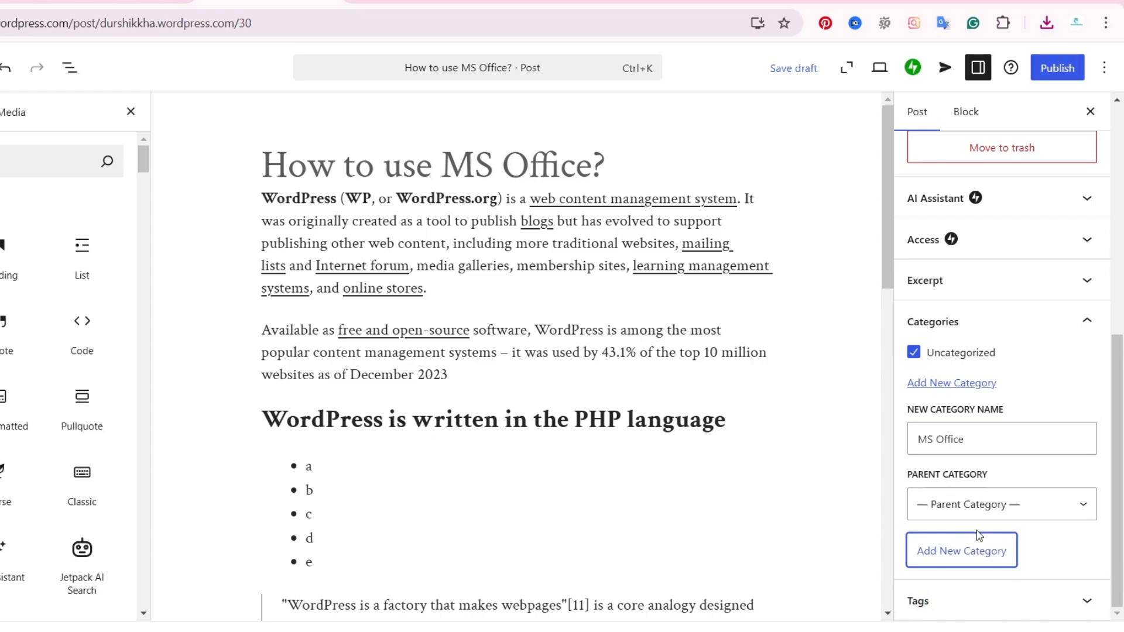
{"action": "left_click", "coordinate": [978, 555]}
{"action": "left_click", "coordinate": [979, 553]}
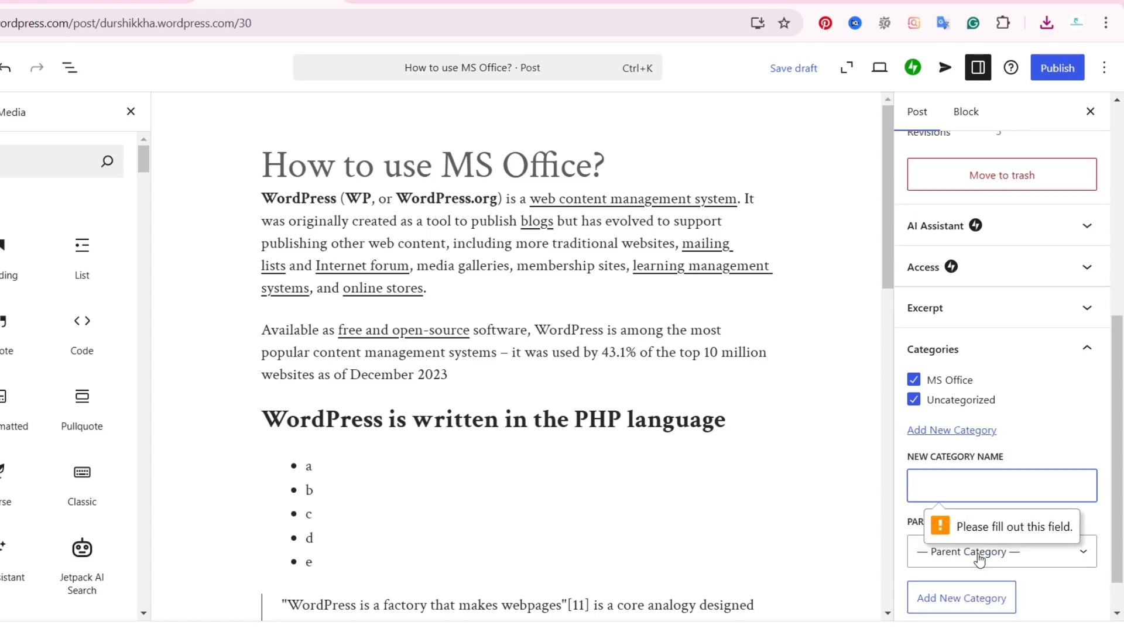
Remove the post from the Uncategorized category and publish it.
{"action": "left_click", "coordinate": [913, 408]}
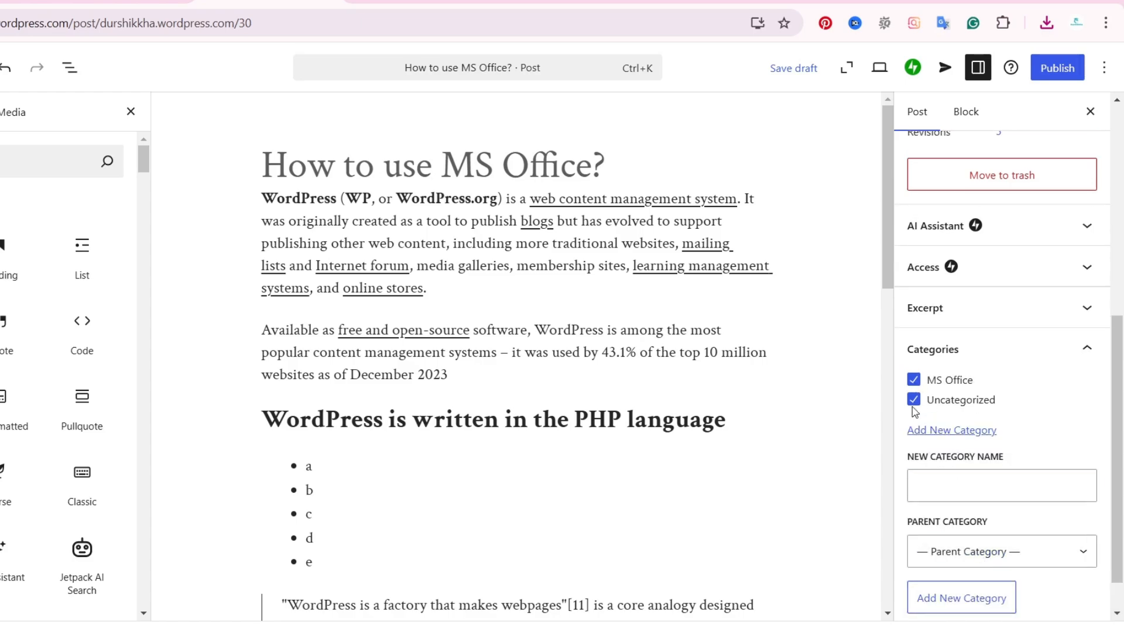
{"action": "left_click", "coordinate": [914, 404]}
{"action": "left_click", "coordinate": [1061, 69]}
{"action": "left_click", "coordinate": [1079, 70]}
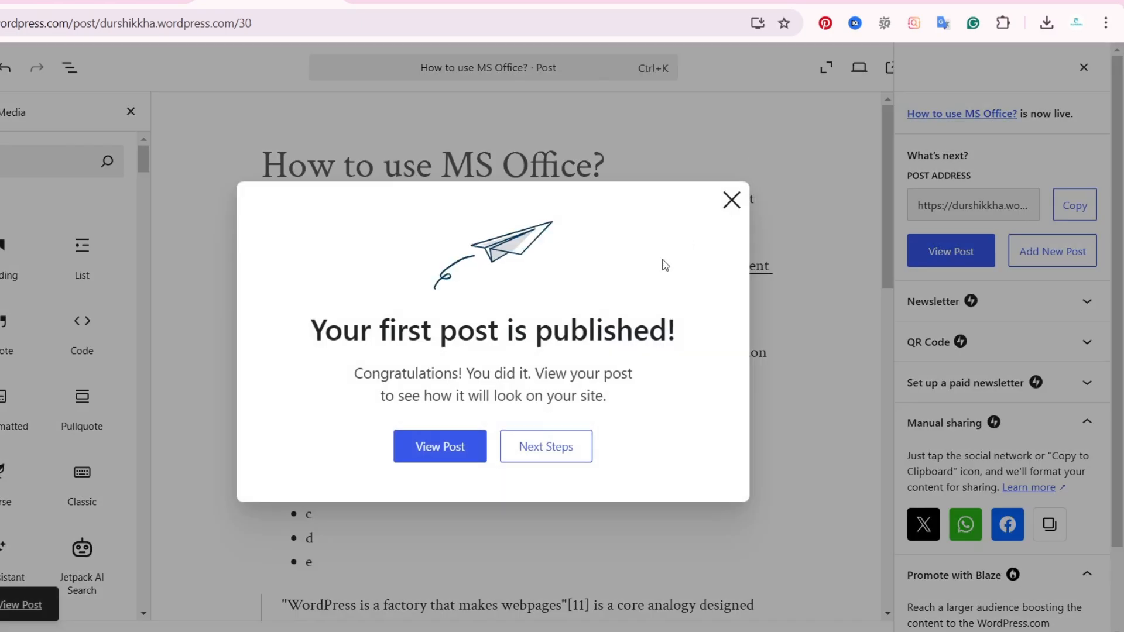
View the published post on the site and examine its text, list, quote and table down the page.
{"action": "left_click", "coordinate": [461, 447]}
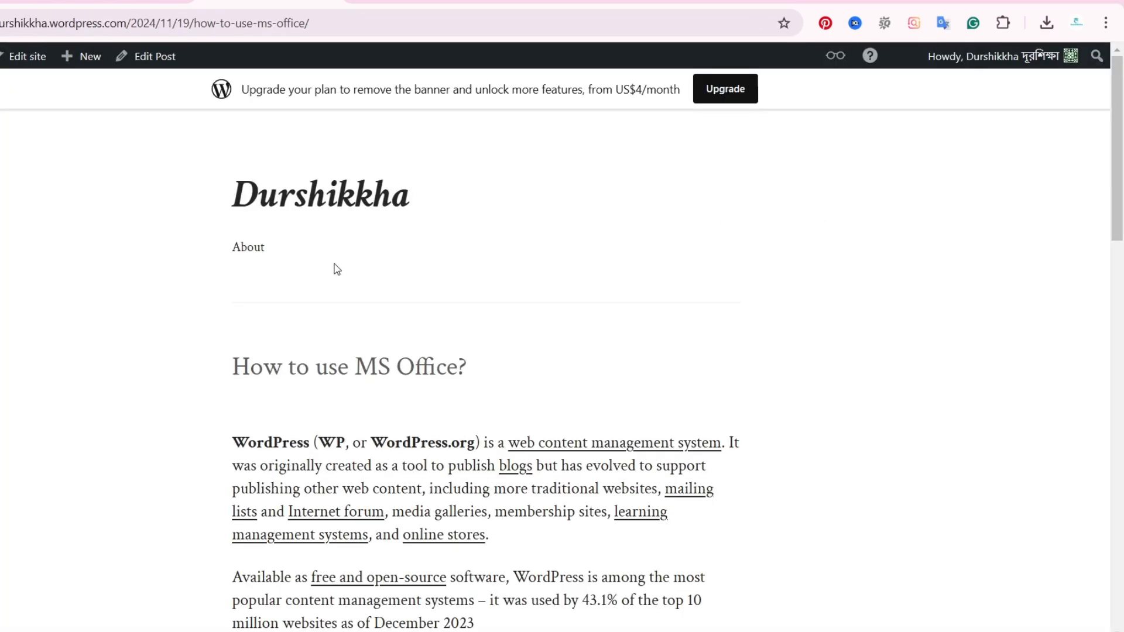
{"action": "scroll", "coordinate": [288, 317], "scroll_direction": "down", "scroll_amount": 7}
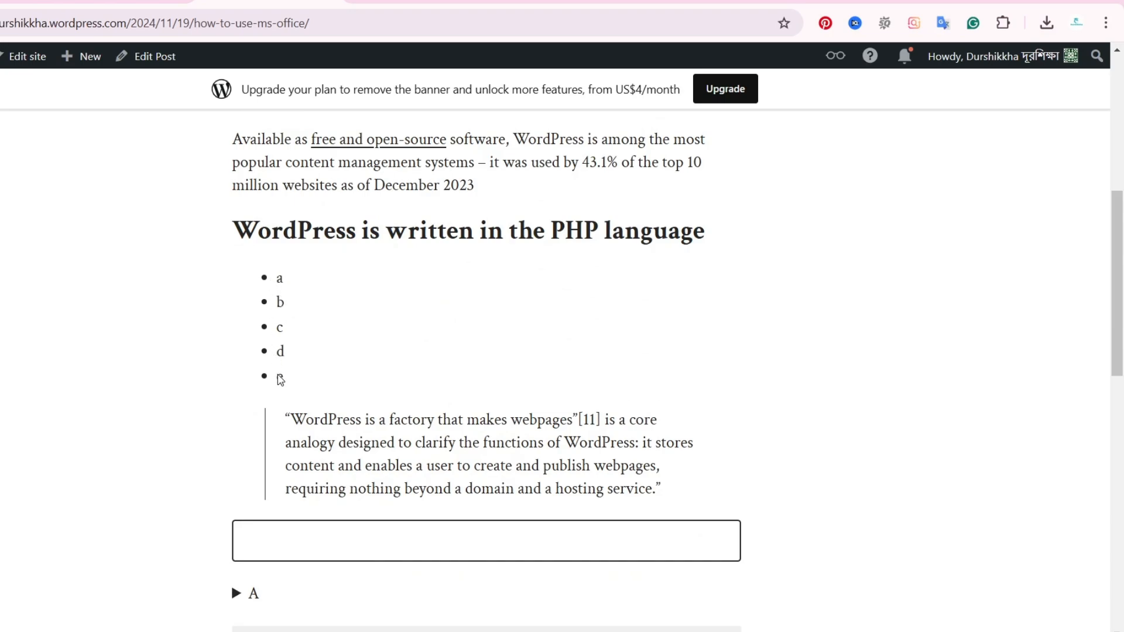
{"action": "scroll", "coordinate": [394, 416], "scroll_direction": "down", "scroll_amount": 3}
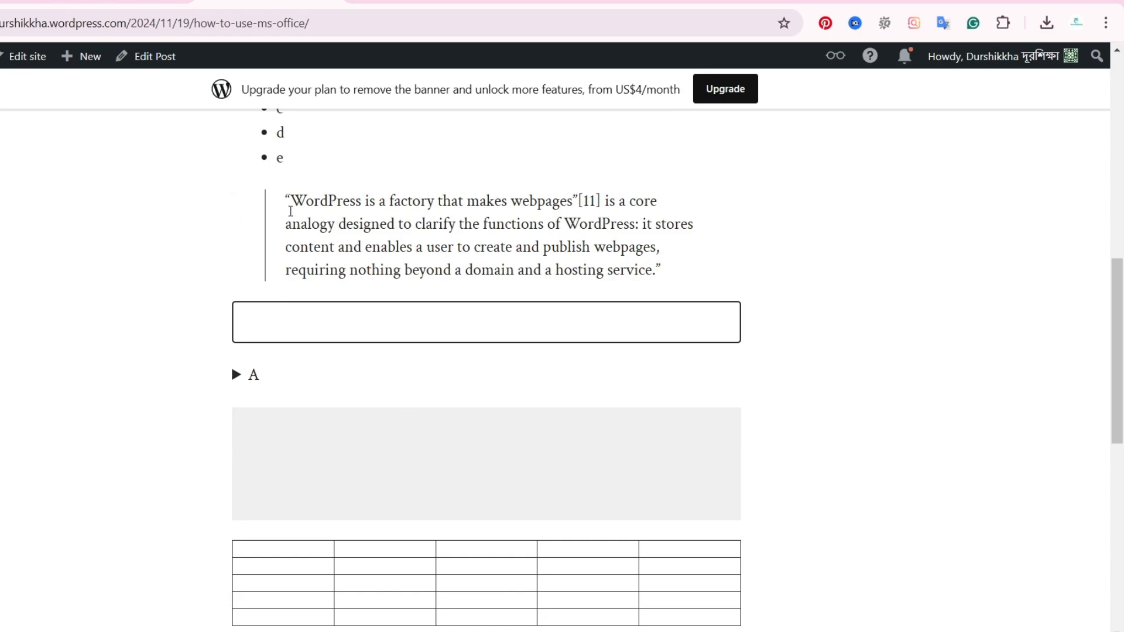
{"action": "left_click_drag", "start_coordinate": [288, 193], "coordinate": [667, 284]}
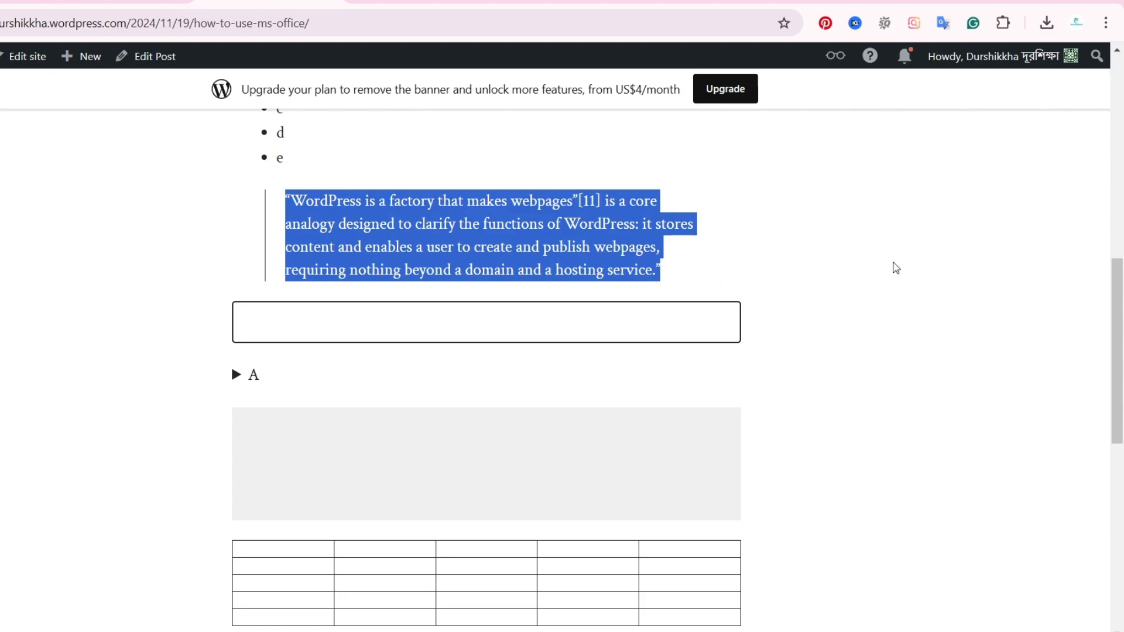
Test the collapsible details block "A" in the published post by expanding and collapsing it repeatedly.
{"action": "scroll", "coordinate": [580, 300], "scroll_direction": "down", "scroll_amount": 3}
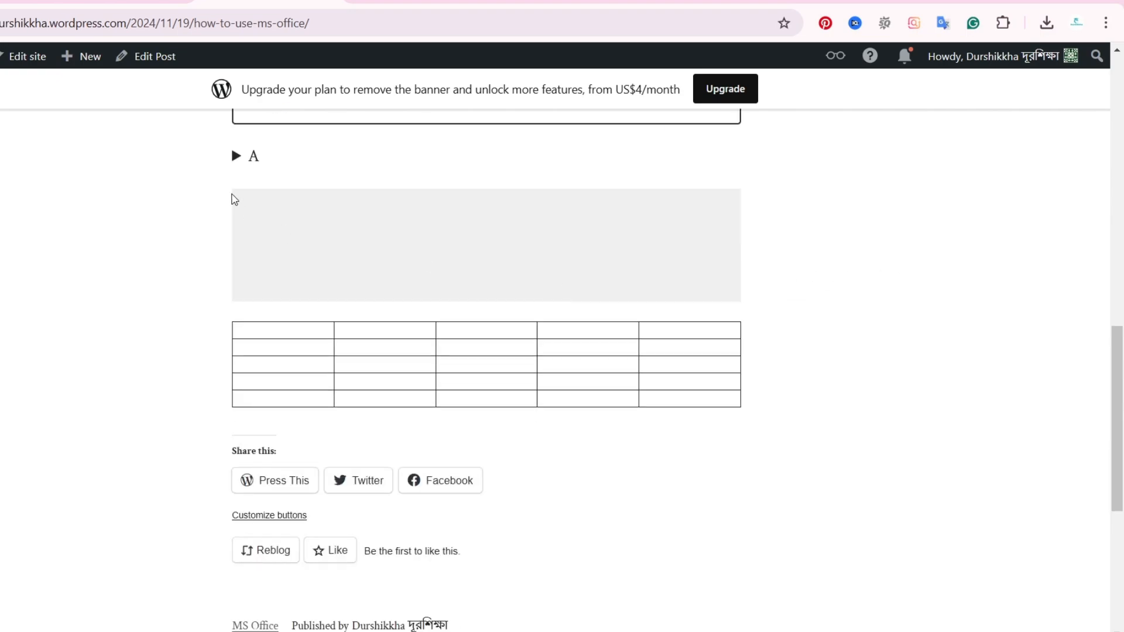
{"action": "left_click", "coordinate": [236, 157]}
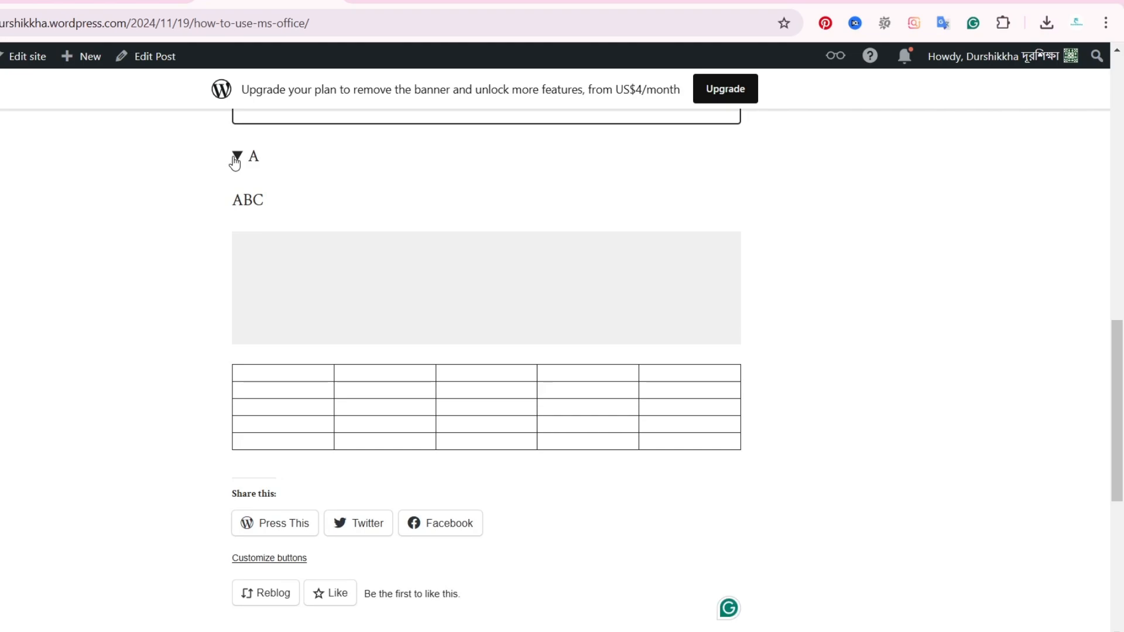
{"action": "left_click", "coordinate": [237, 158]}
{"action": "left_click", "coordinate": [237, 158]}
{"action": "left_click", "coordinate": [236, 158]}
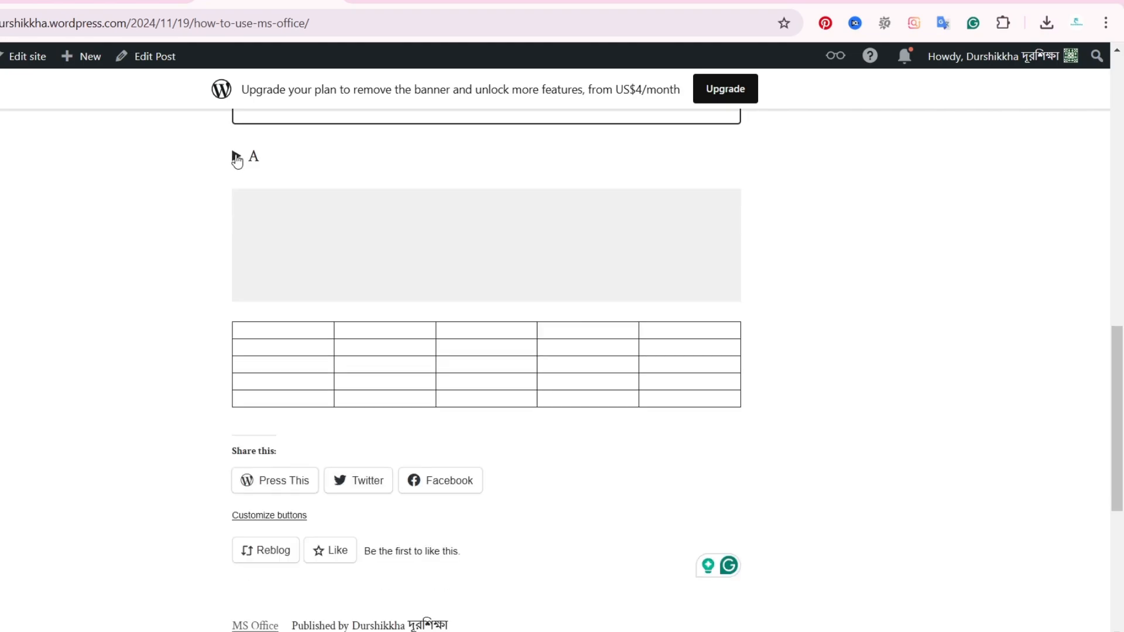
{"action": "left_click", "coordinate": [236, 158]}
{"action": "left_click", "coordinate": [237, 158]}
{"action": "left_click", "coordinate": [237, 158]}
{"action": "left_click", "coordinate": [236, 159]}
Examine the published post's table, sharing options, category and comment form, and return to the start of the post.
{"action": "scroll", "coordinate": [315, 344], "scroll_direction": "down", "scroll_amount": 3}
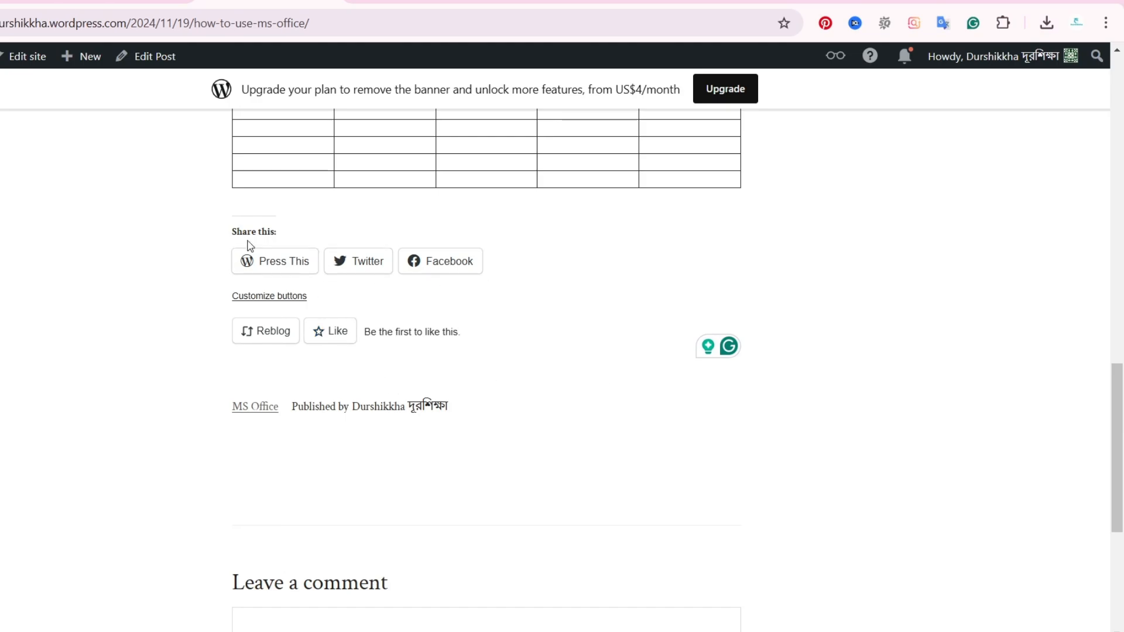
{"action": "scroll", "coordinate": [454, 289], "scroll_direction": "up", "scroll_amount": 3}
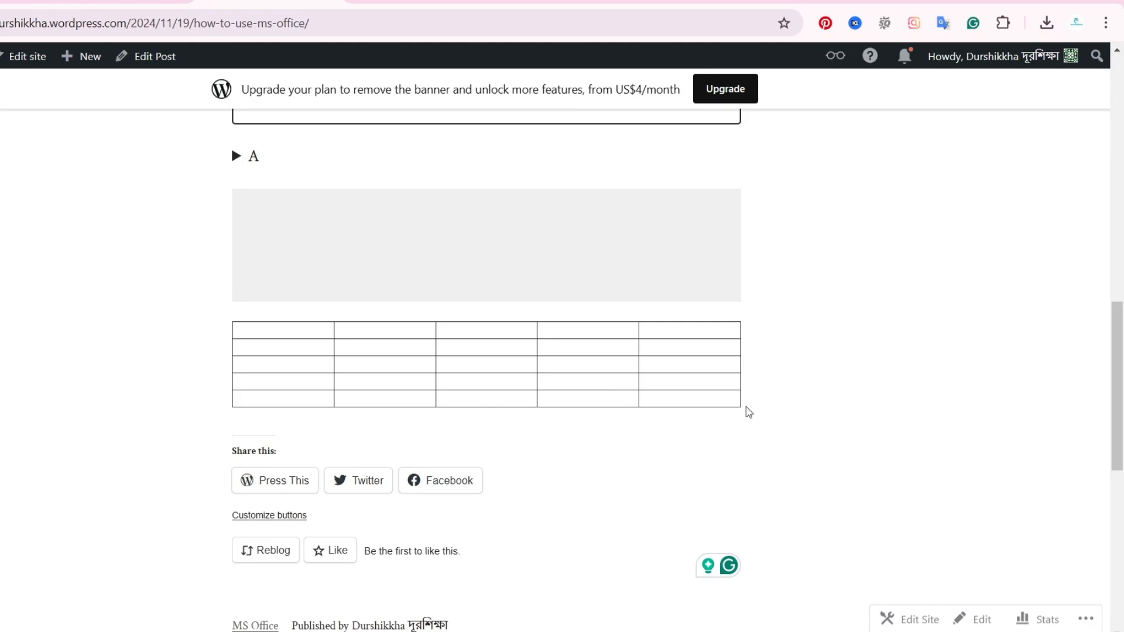
{"action": "scroll", "coordinate": [406, 333], "scroll_direction": "down", "scroll_amount": 8}
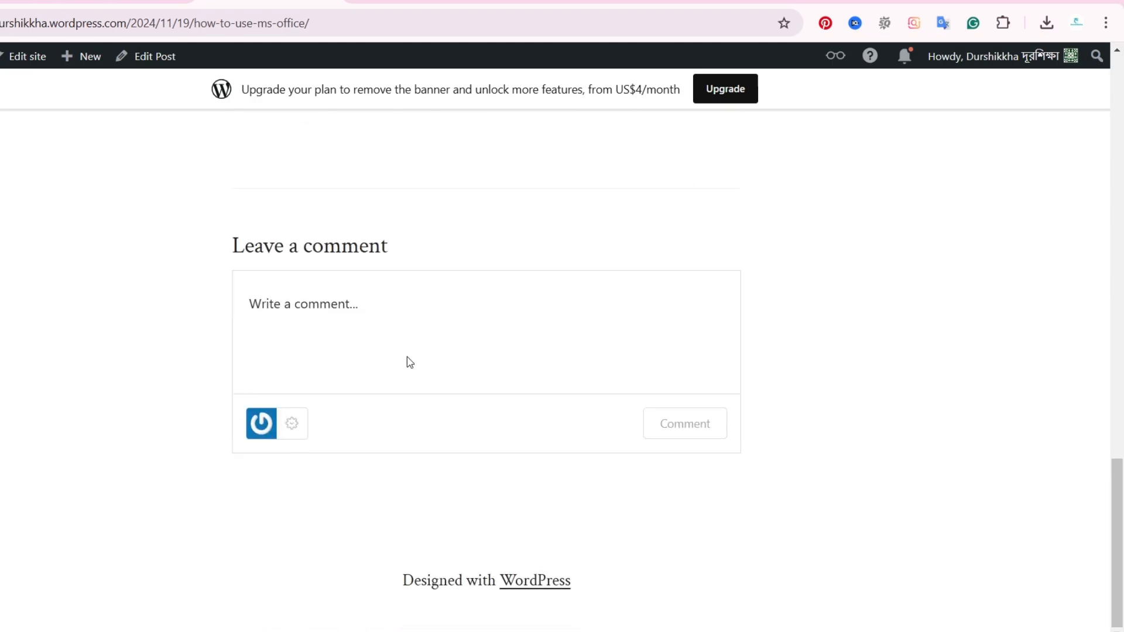
{"action": "key", "text": "Home"}
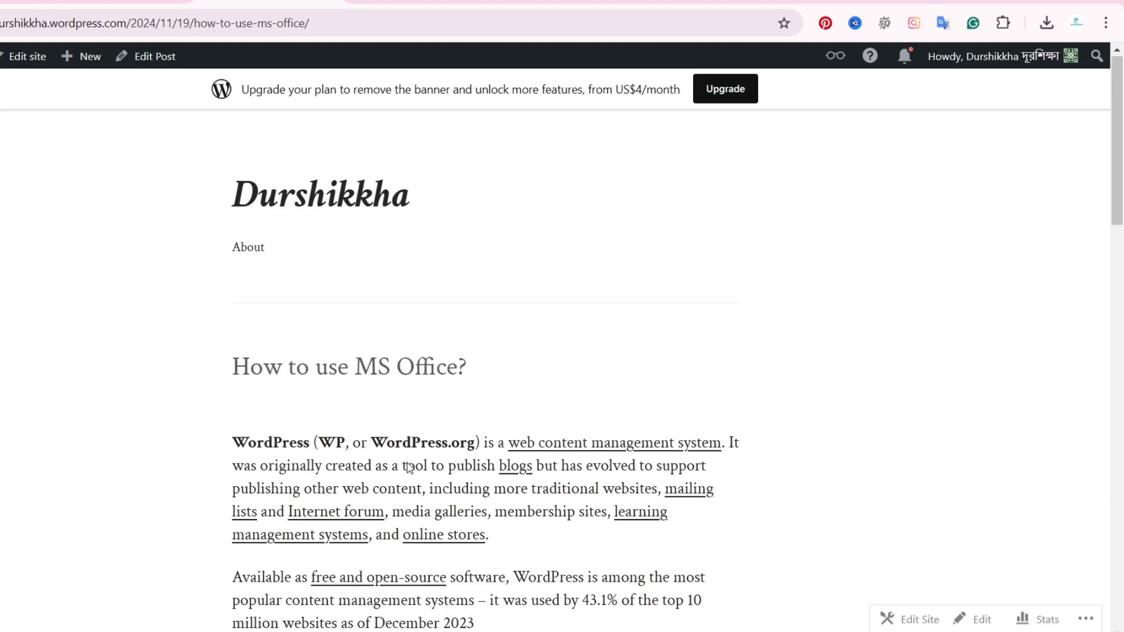
Open the Durshikkha blog's home page and look through the new post and the sample posts listed below it.
{"action": "left_click", "coordinate": [267, 204]}
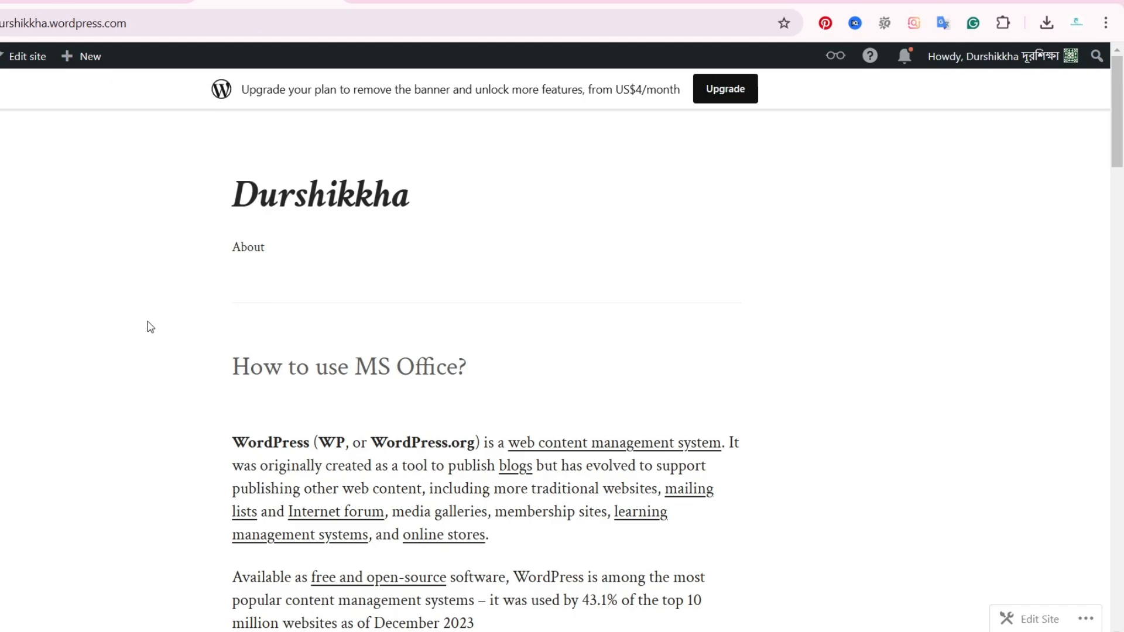
{"action": "scroll", "coordinate": [146, 326], "scroll_direction": "down", "scroll_amount": 20}
{"action": "scroll", "coordinate": [145, 349], "scroll_direction": "down", "scroll_amount": 13}
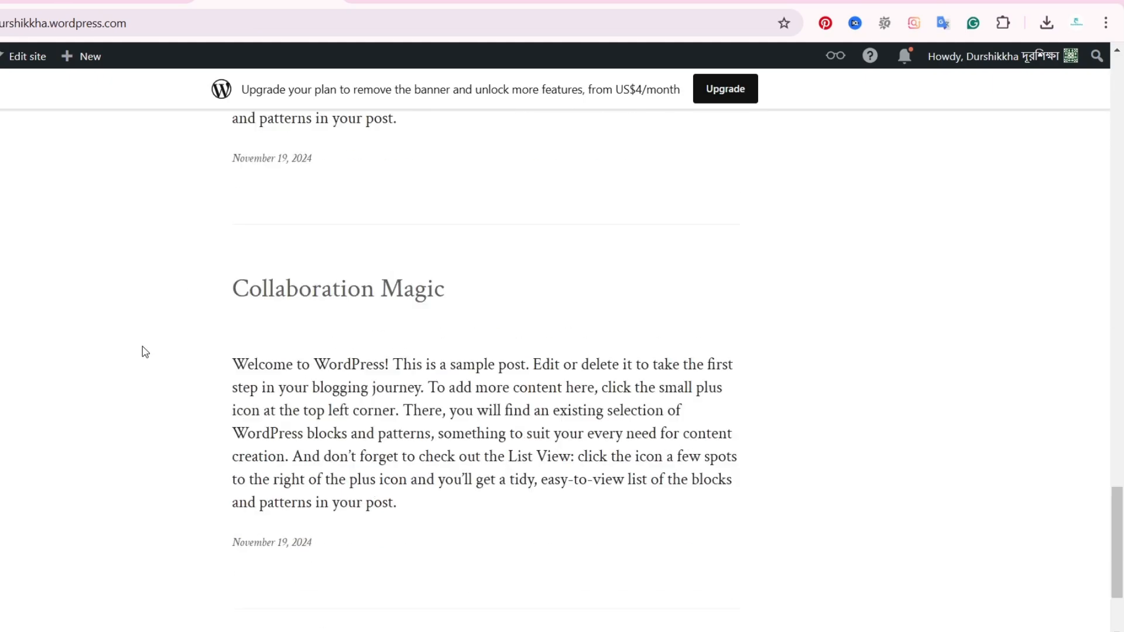
{"action": "scroll", "coordinate": [141, 351], "scroll_direction": "up", "scroll_amount": 12}
{"action": "scroll", "coordinate": [147, 360], "scroll_direction": "up", "scroll_amount": 15}
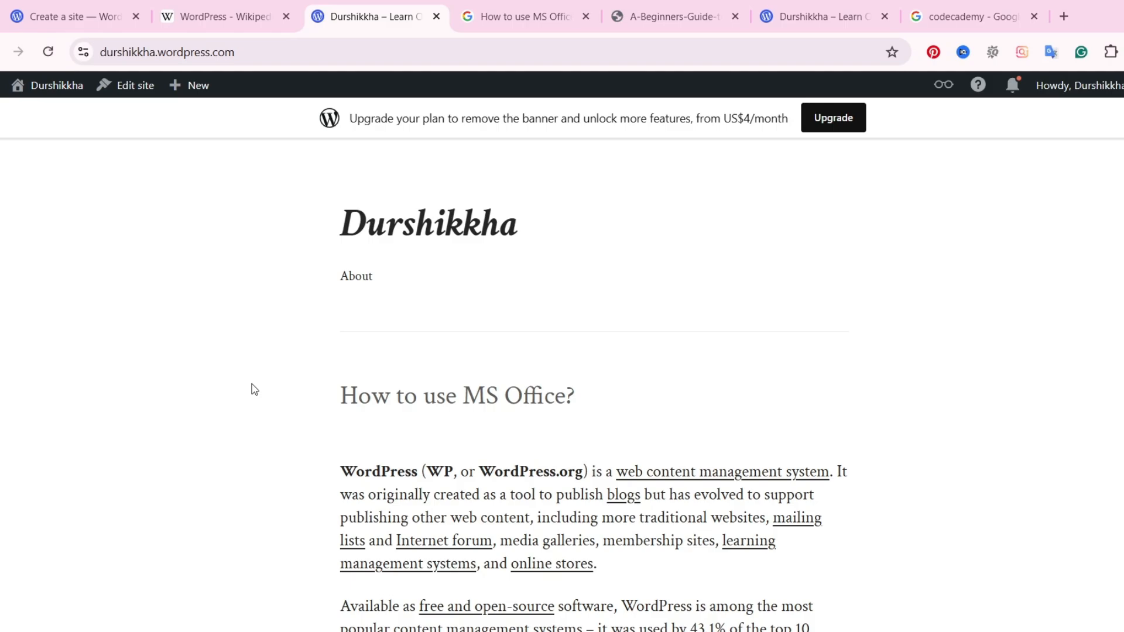
{"action": "scroll", "coordinate": [254, 390], "scroll_direction": "down", "scroll_amount": 20}
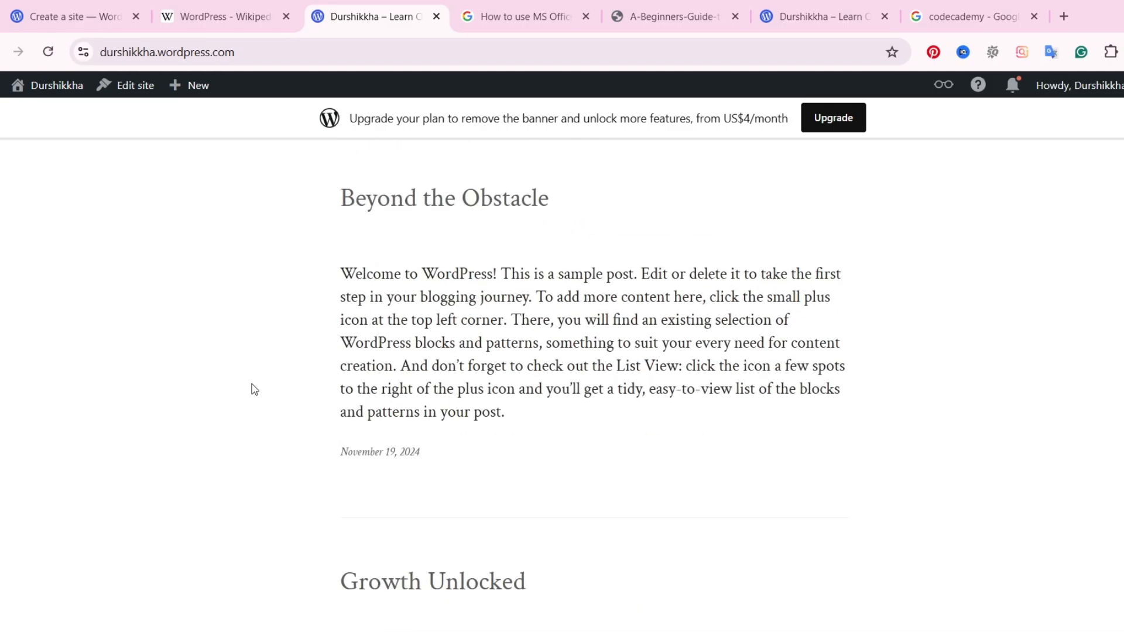
{"action": "scroll", "coordinate": [254, 390], "scroll_direction": "down", "scroll_amount": 15}
{"action": "scroll", "coordinate": [254, 389], "scroll_direction": "up", "scroll_amount": 20}
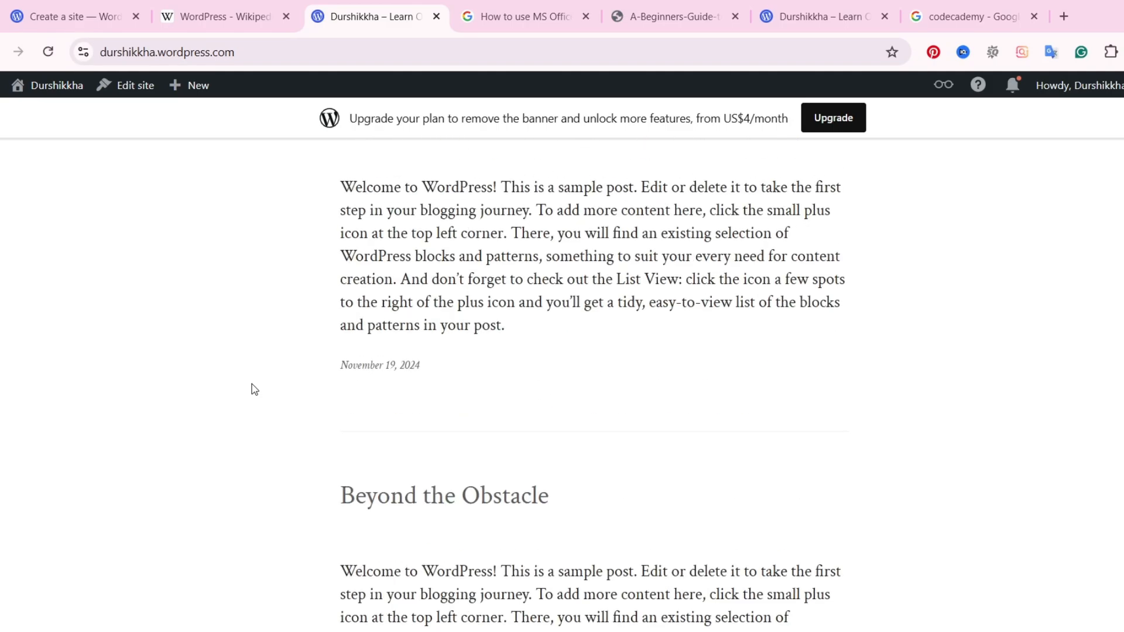
{"action": "scroll", "coordinate": [255, 390], "scroll_direction": "up", "scroll_amount": 10}
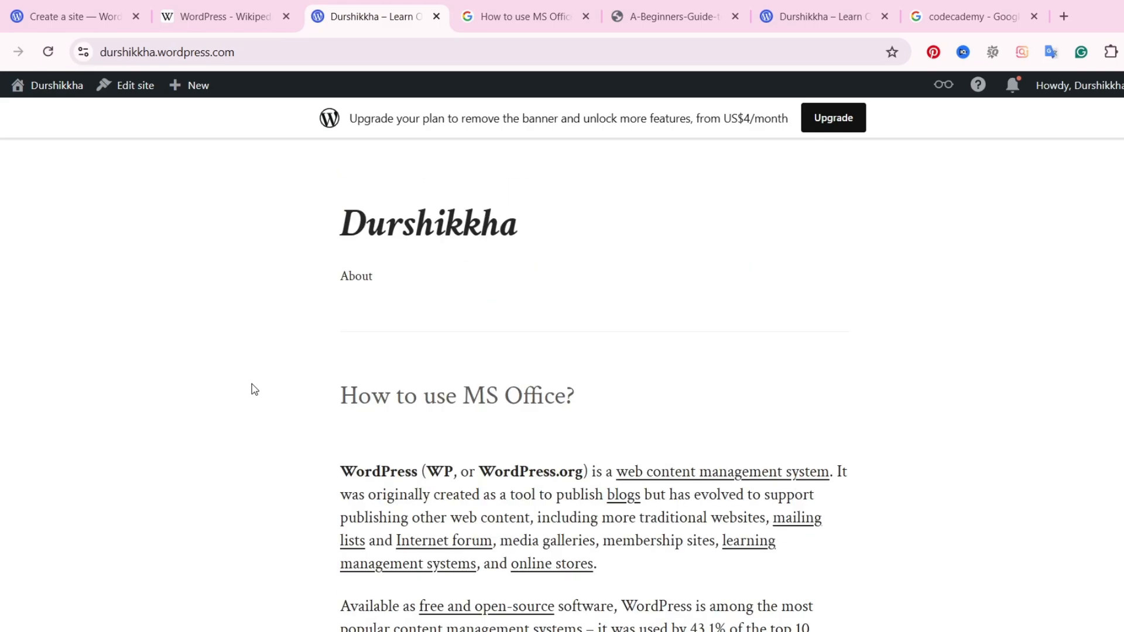